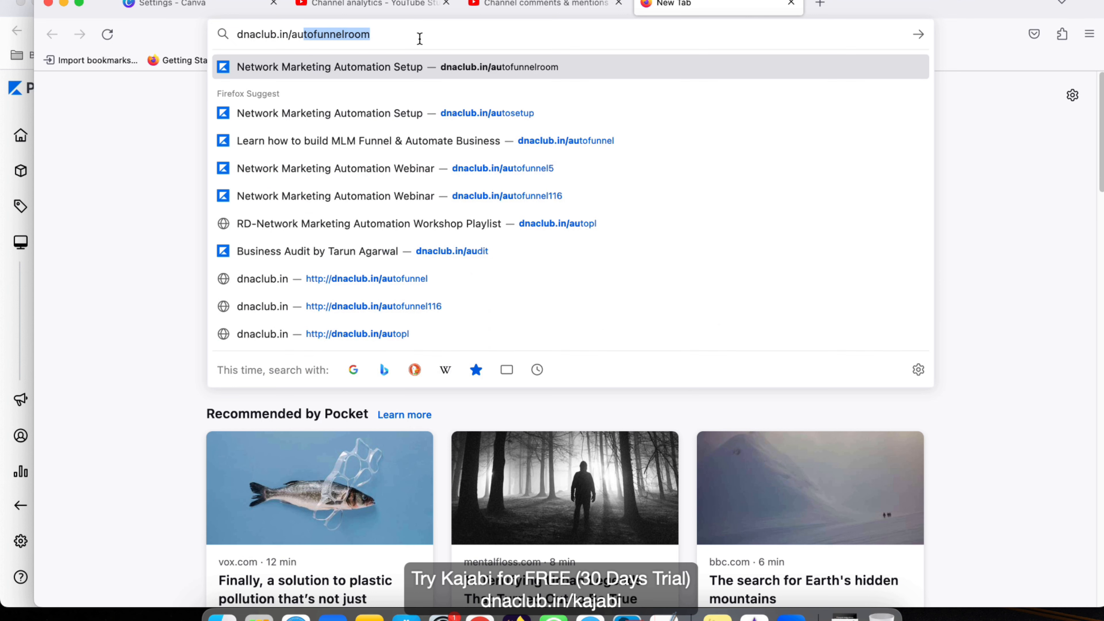
Step: Load the dnaclub.in/autofunnel opt-in page in Firefox
type("tofunnel")
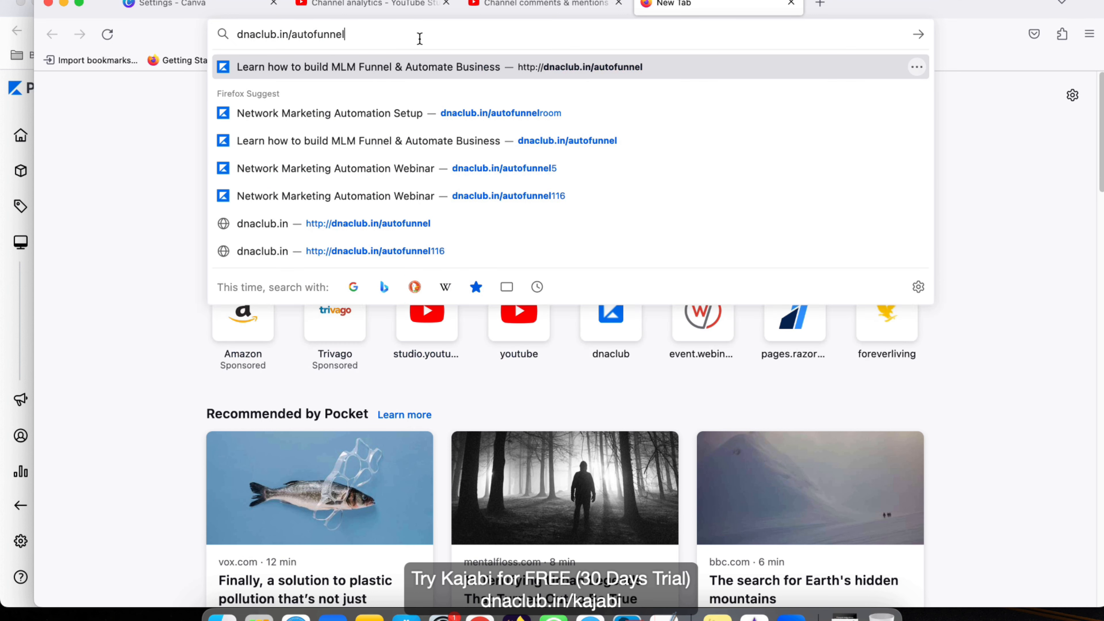
key("Return")
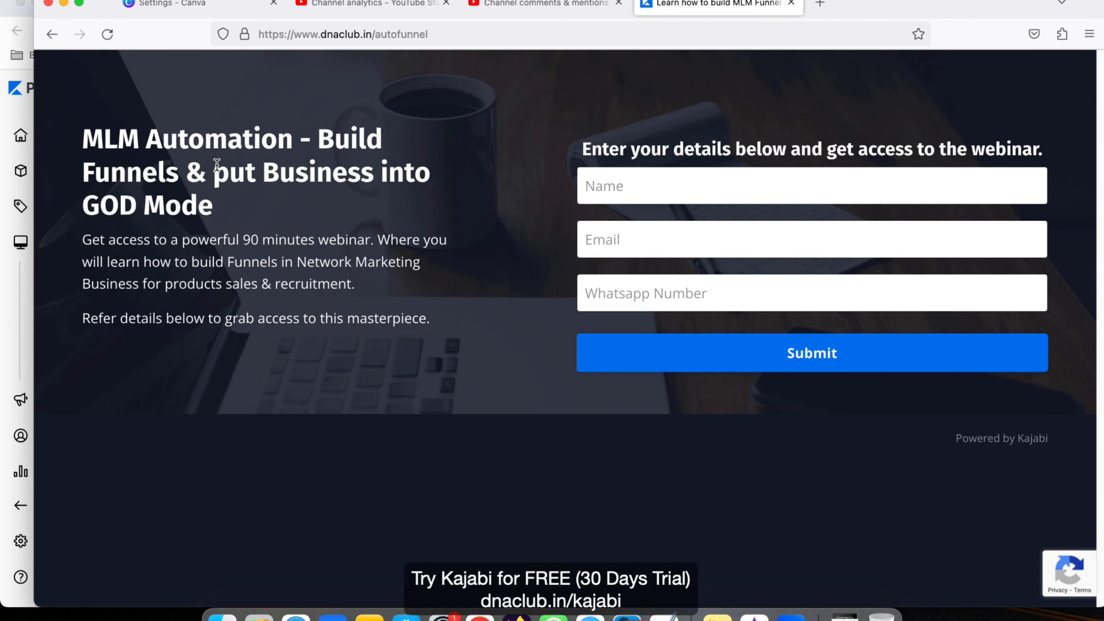
Step: Enter a name, e-mail address and WhatsApp number in the opt-in form, submit it, and pass the reCAPTCHA
left_click_drag(82, 150, 235, 260)
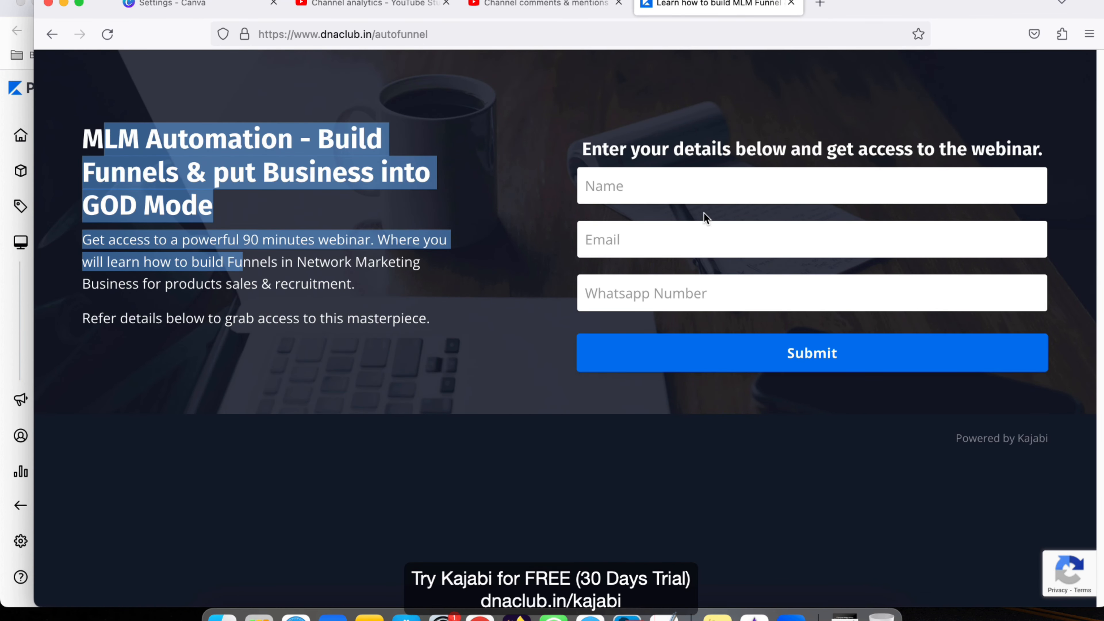
left_click(649, 183)
type("tarun")
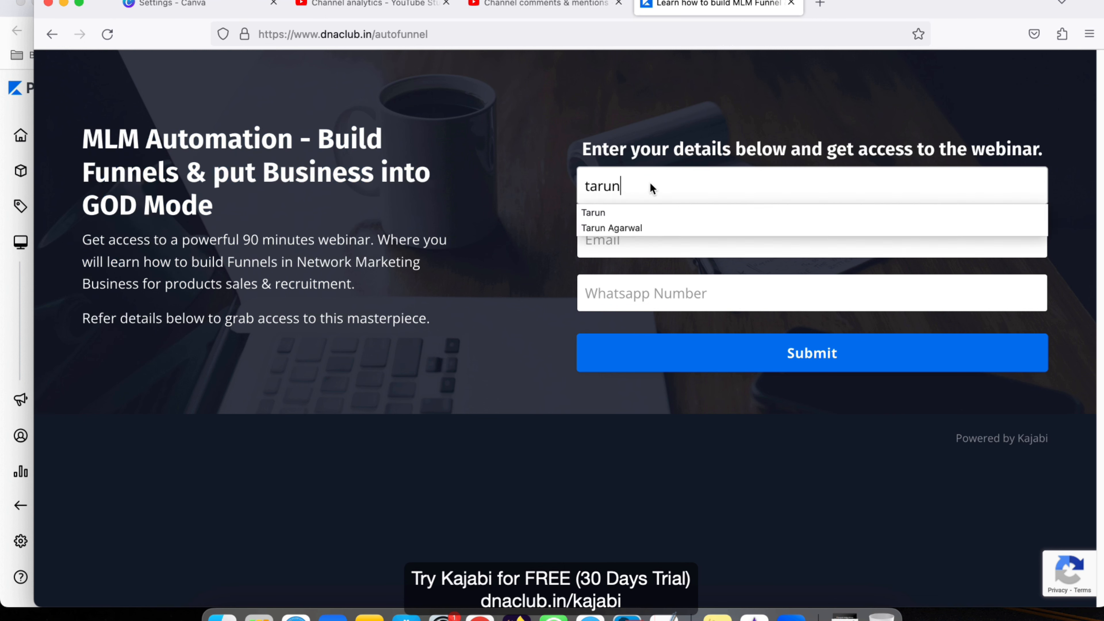
key("BackSpace")
key("BackSpace")
key("BackSpace")
key("BackSpace")
key("BackSpace")
type("Tarun")
key("Tab")
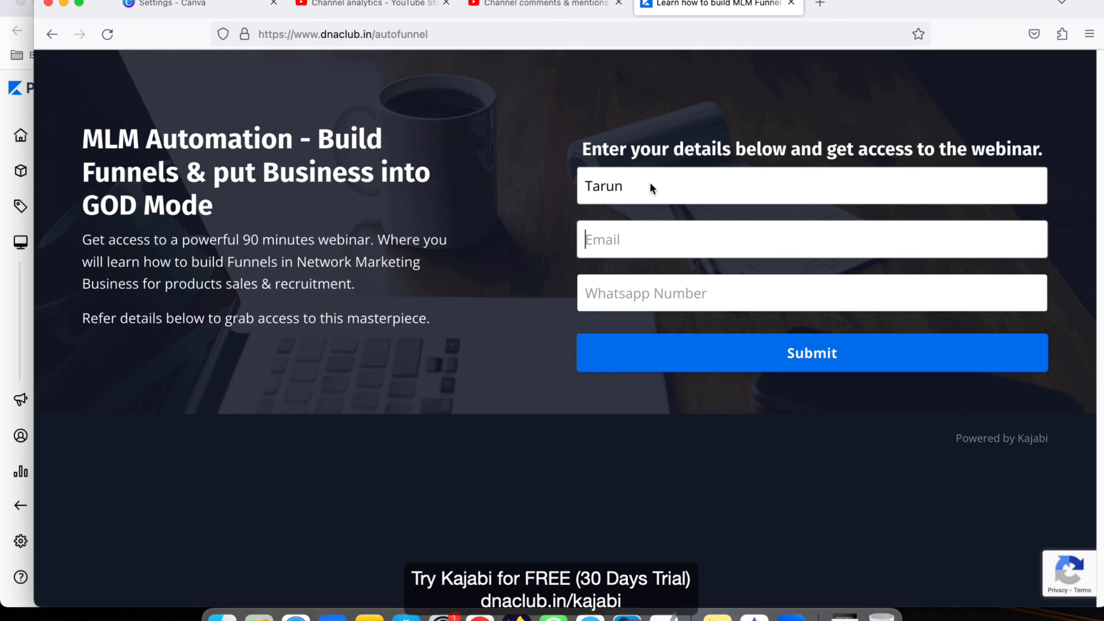
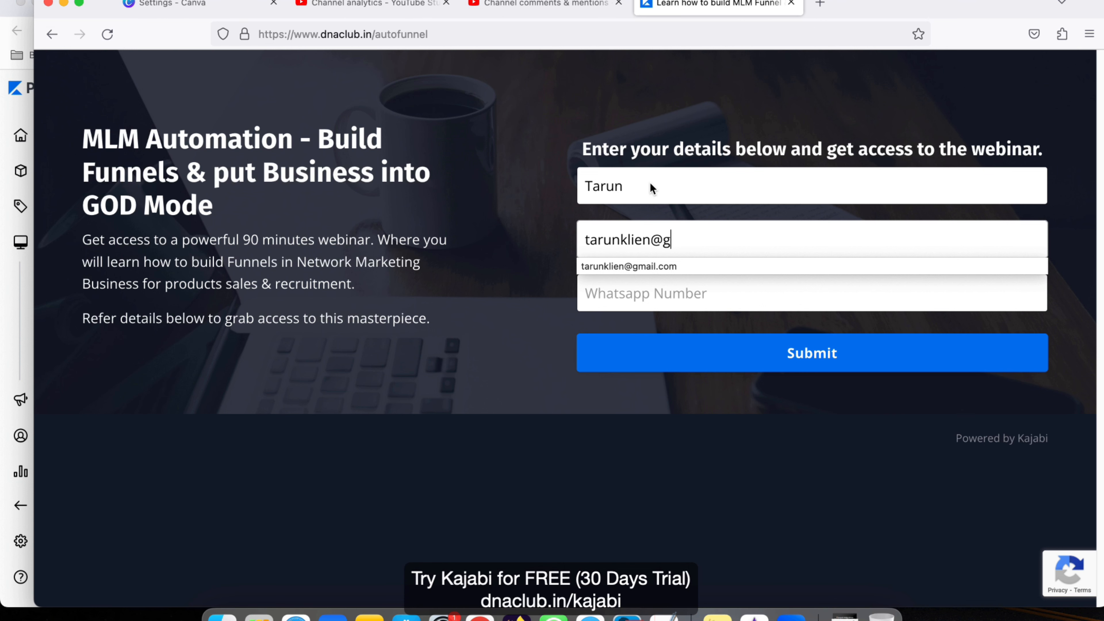
key("Tab")
type("9999")
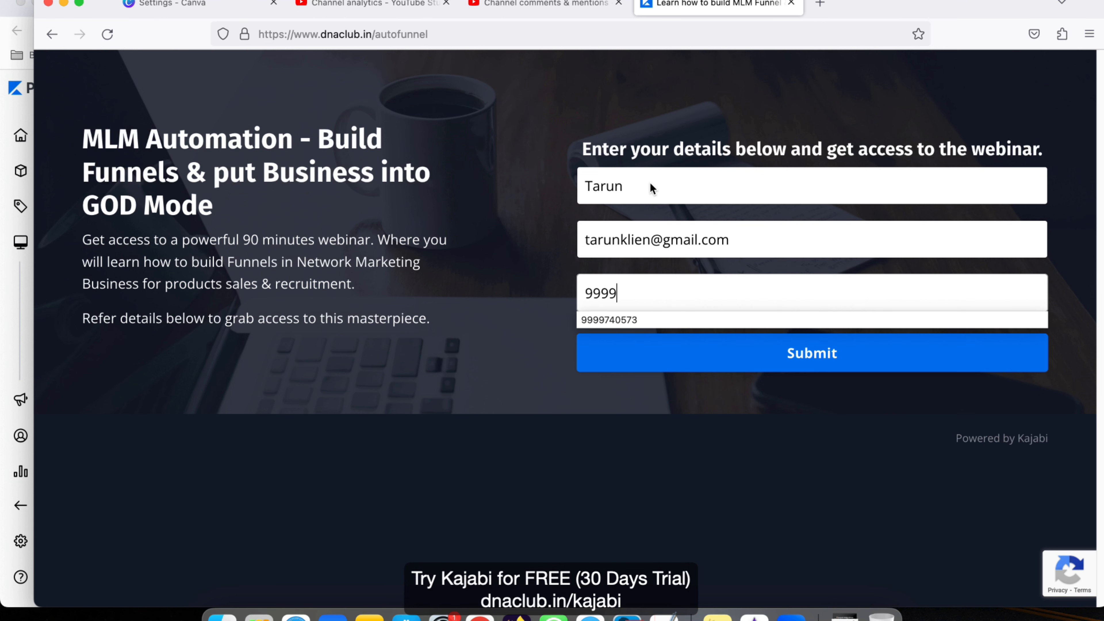
type("99999")
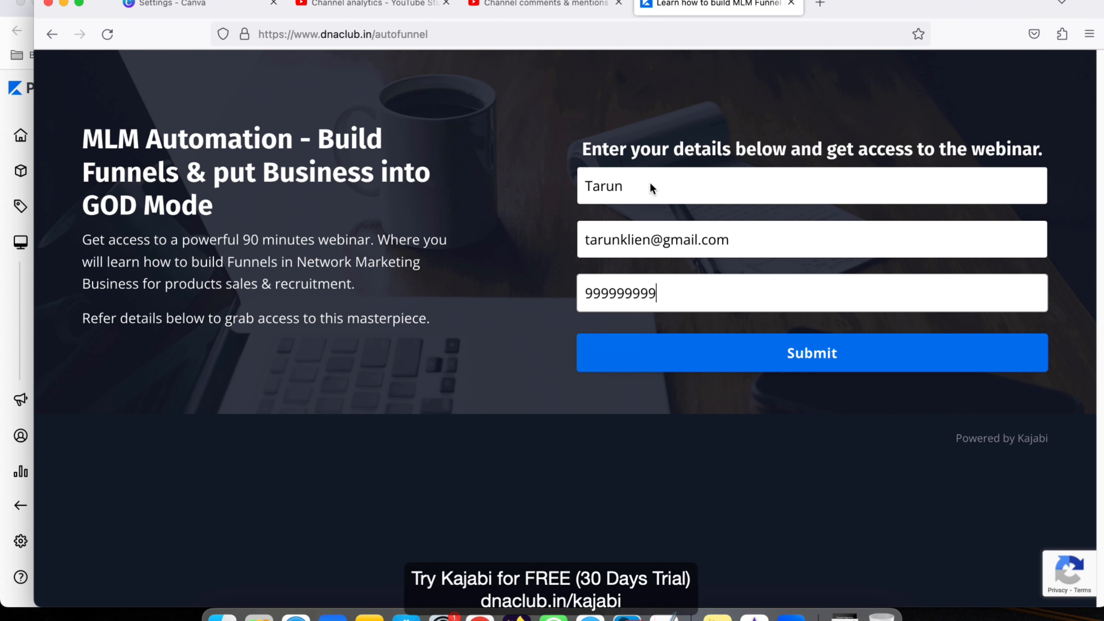
left_click(735, 352)
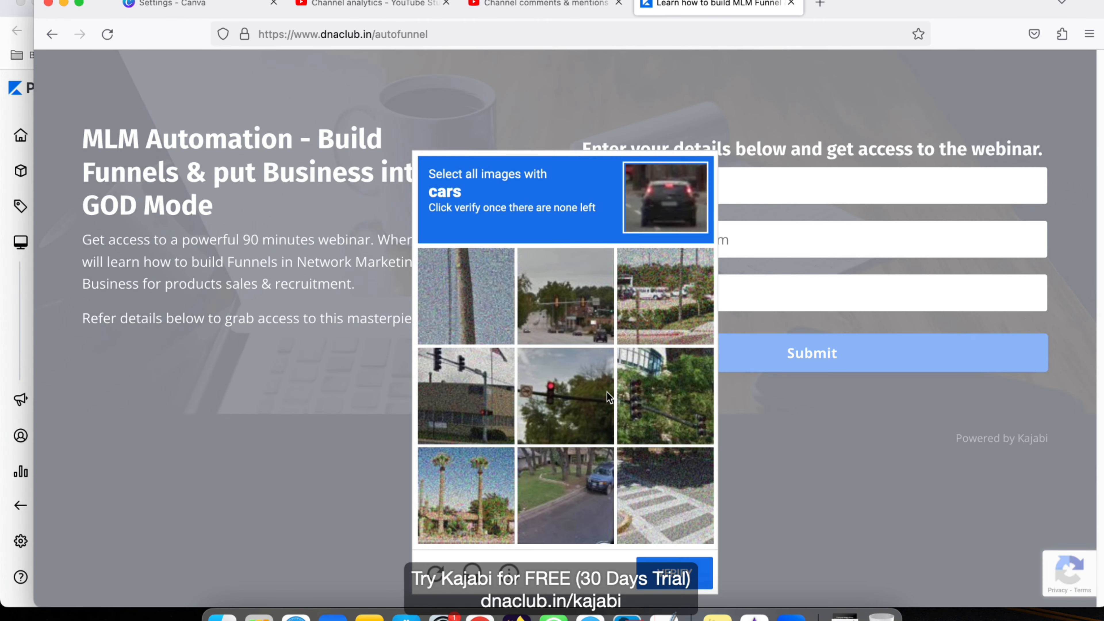
left_click(689, 583)
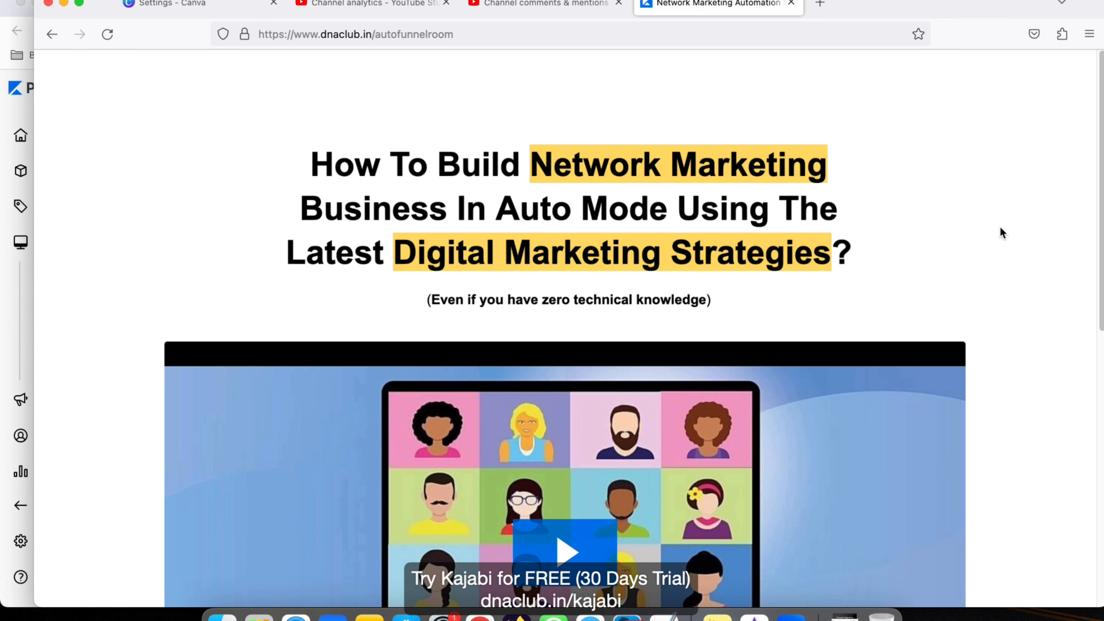
Step: Start the webinar video playing on the autofunnelroom page
scroll(1023, 254, "down", 5)
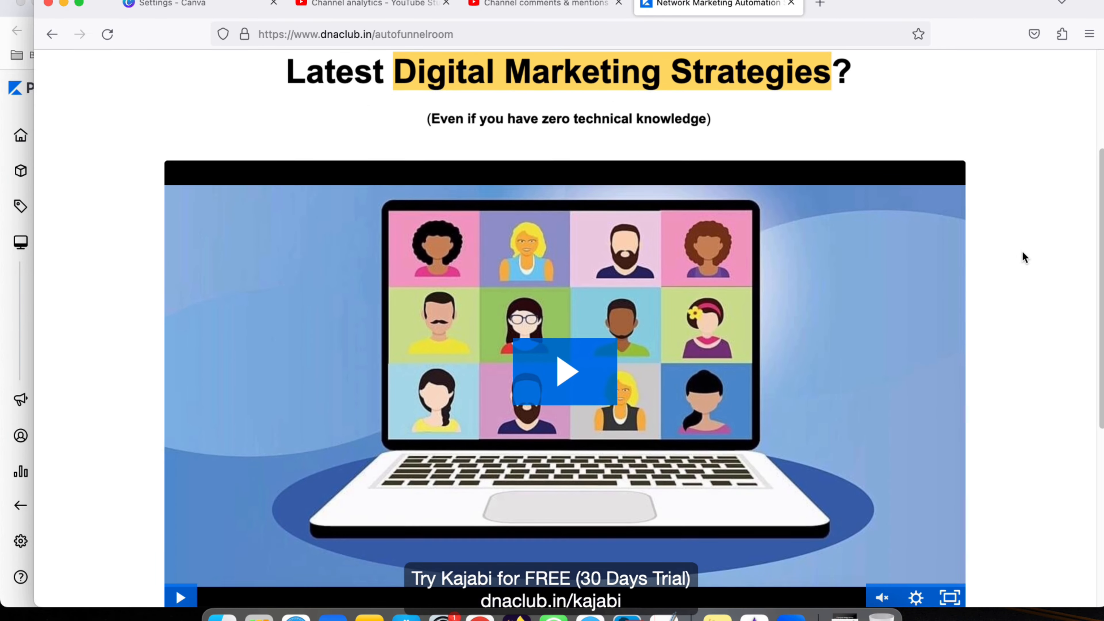
scroll(1023, 256, "up", 5)
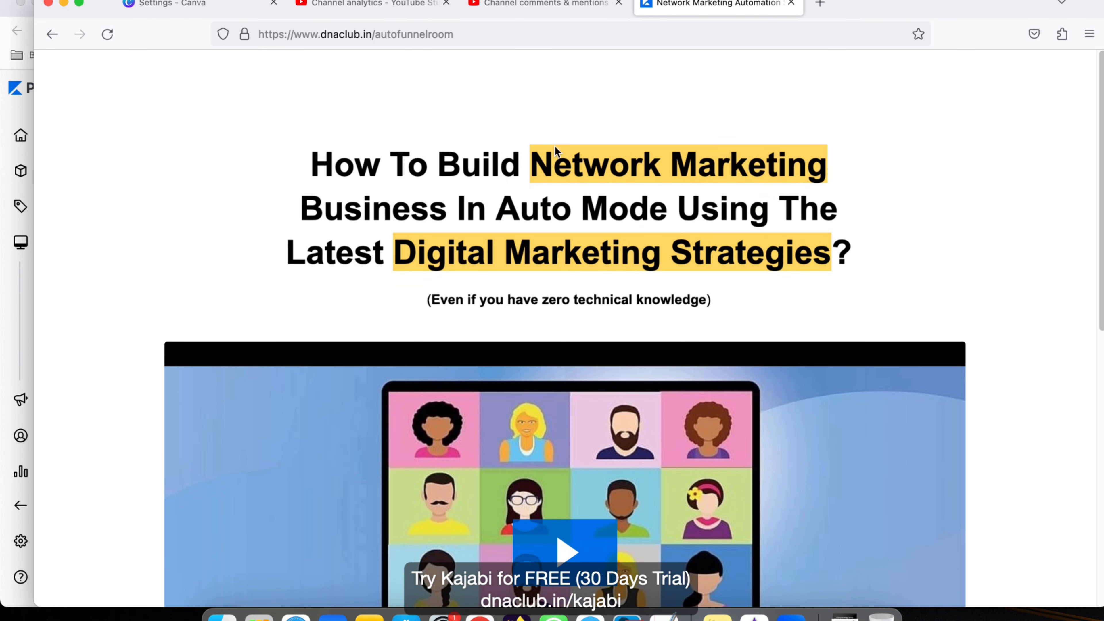
scroll(860, 249, "down", 7)
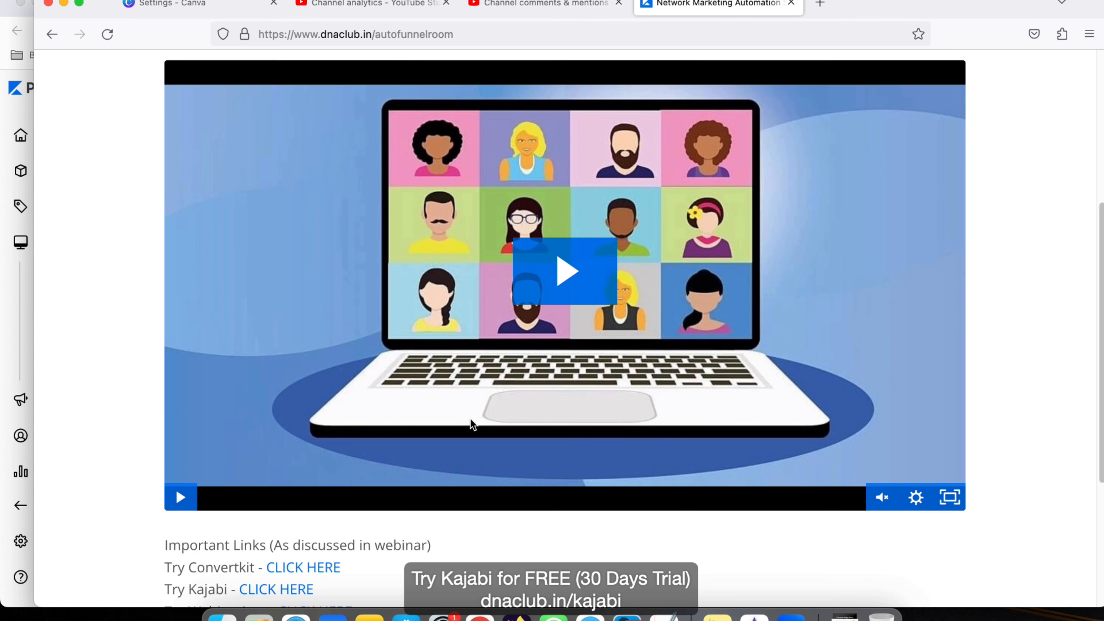
left_click(596, 279)
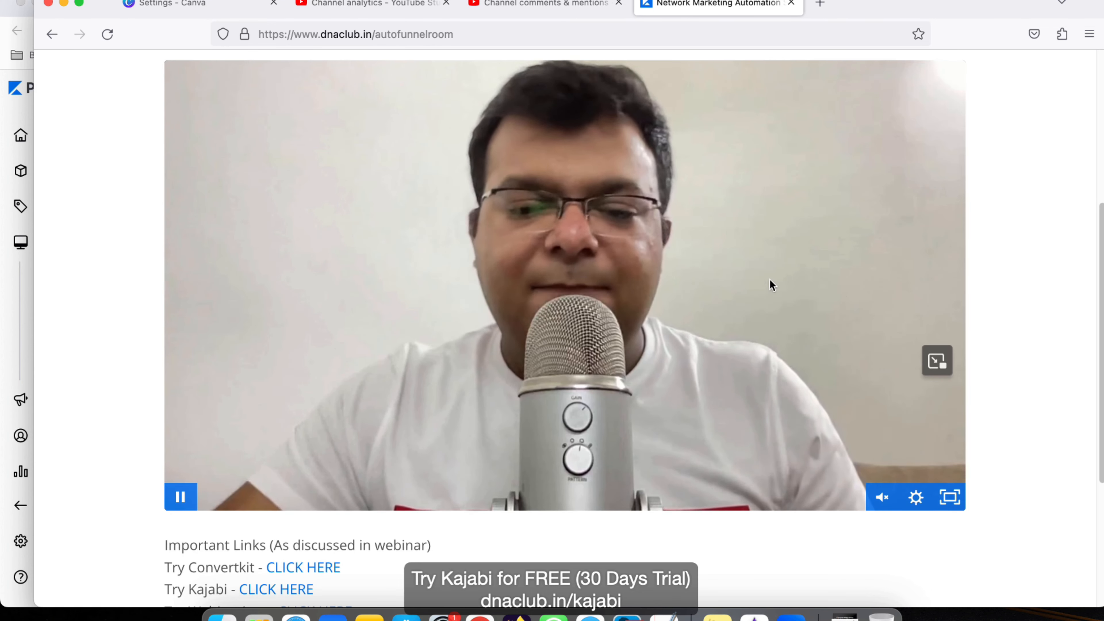
scroll(794, 331, "down", 1)
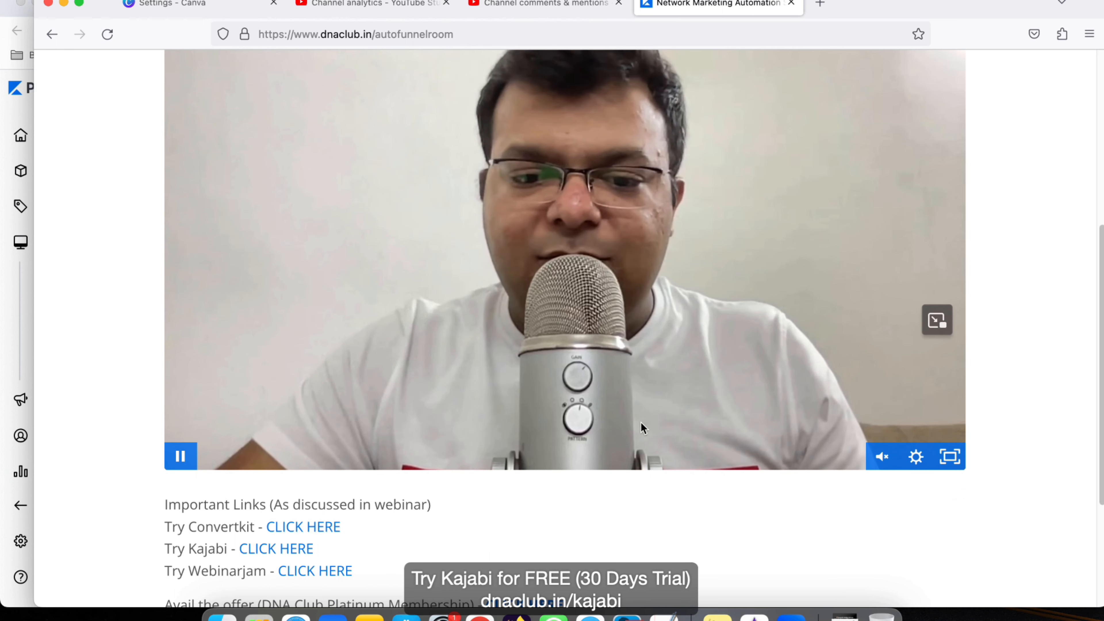
scroll(569, 452, "down", 3)
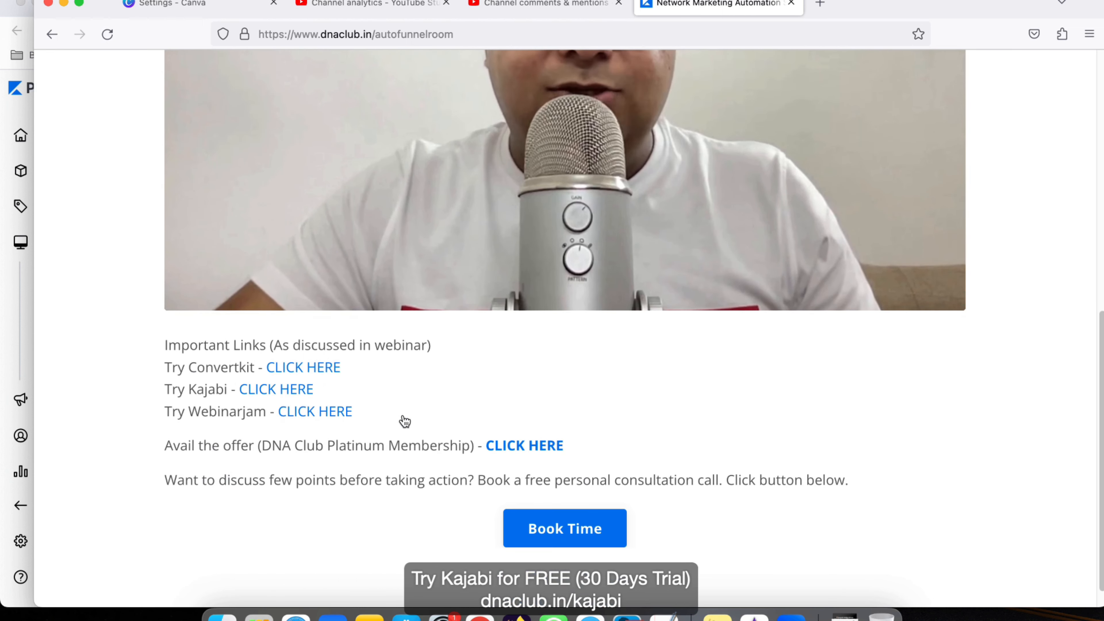
Step: Highlight the important links below the video and review the rest of the webinar room page
left_click_drag(165, 344, 836, 494)
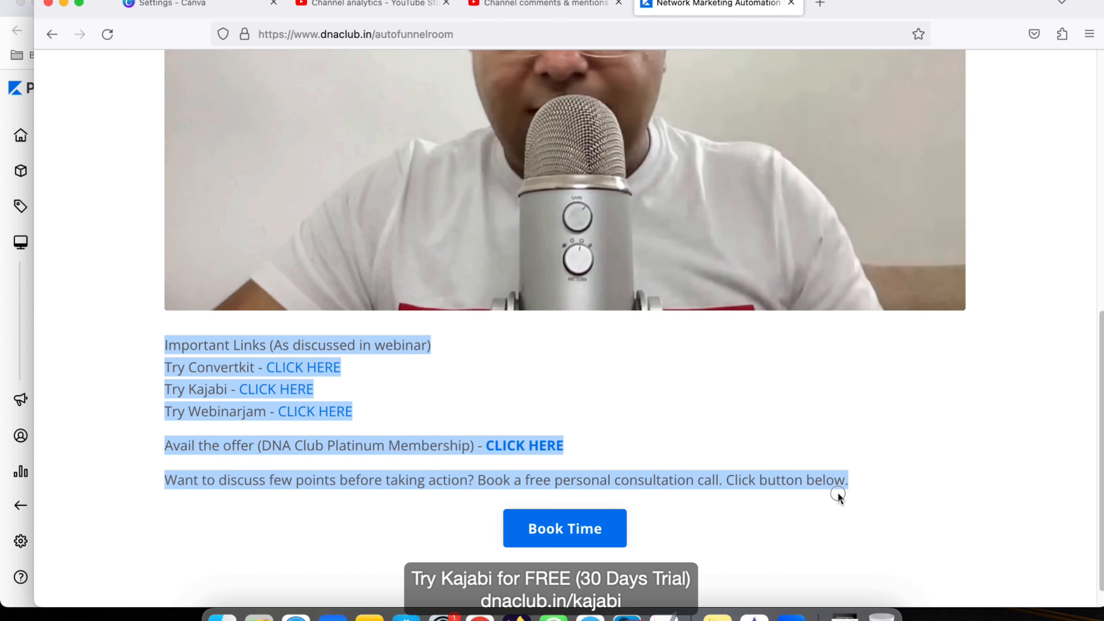
left_click(707, 511)
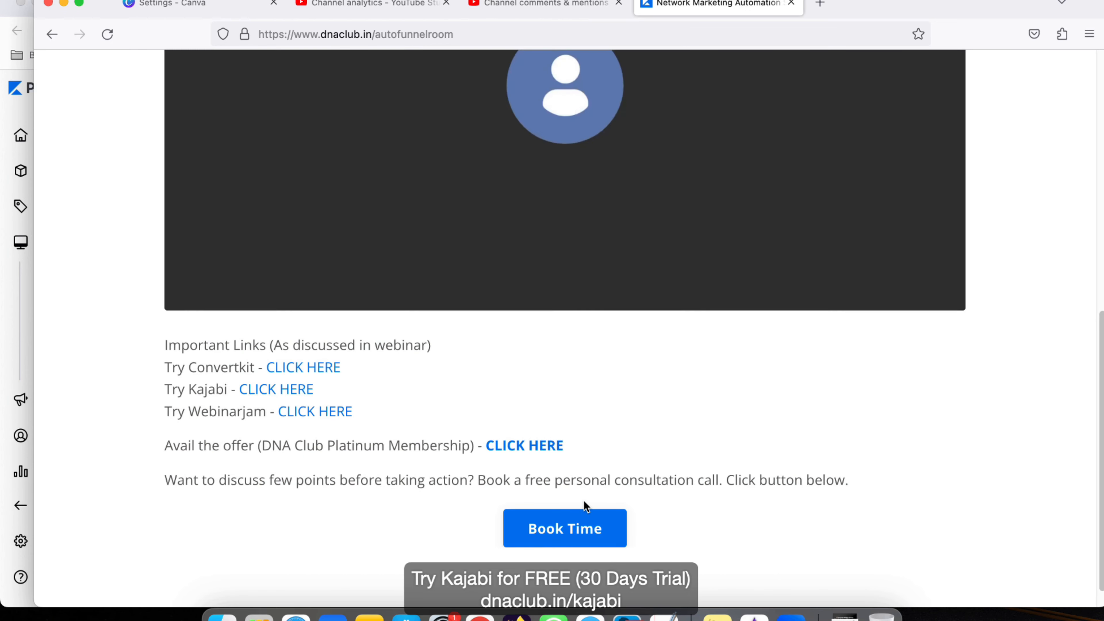
scroll(589, 518, "down", 1)
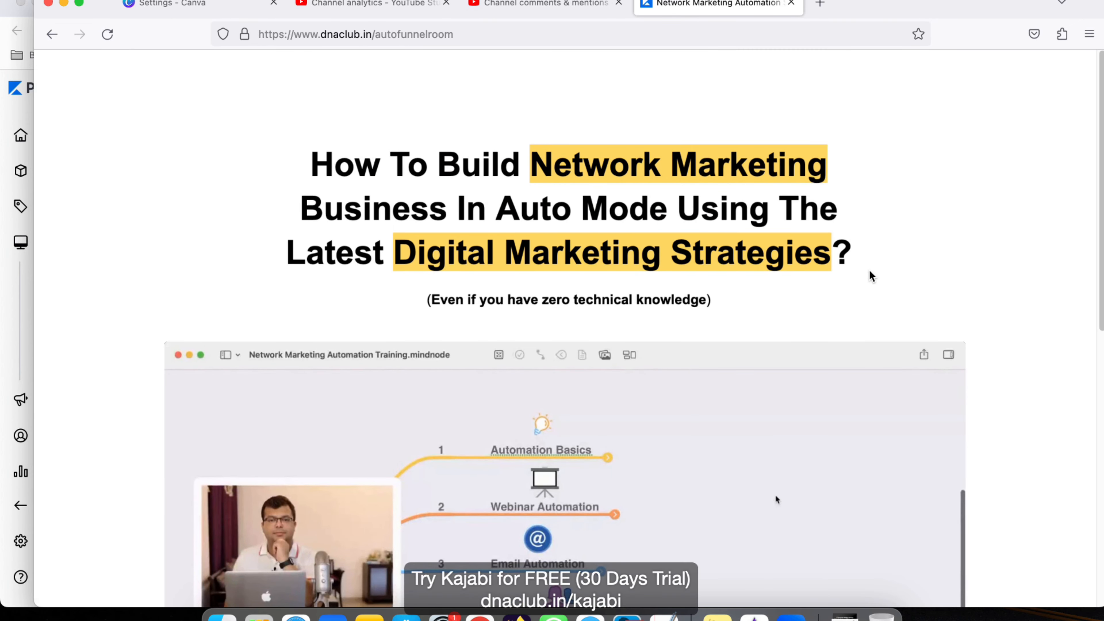
scroll(982, 243, "down", 5)
scroll(980, 240, "down", 10)
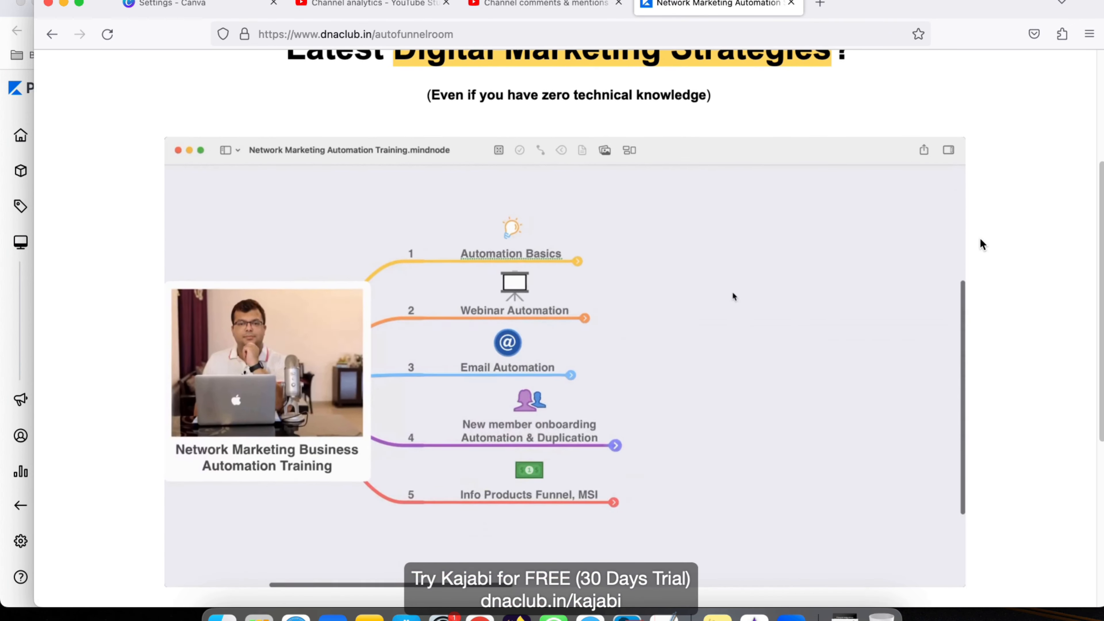
scroll(981, 239, "up", 15)
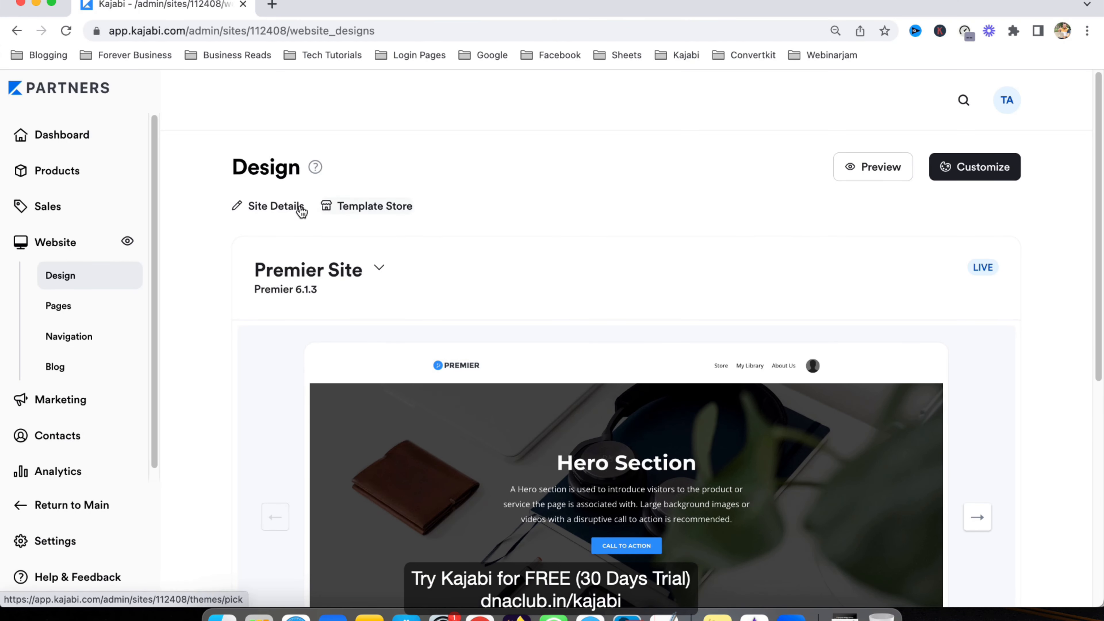
Step: Go from Marketing > Funnels to Website > Design > Pages and show the 21 landing pages
left_click(60, 400)
left_click(76, 314)
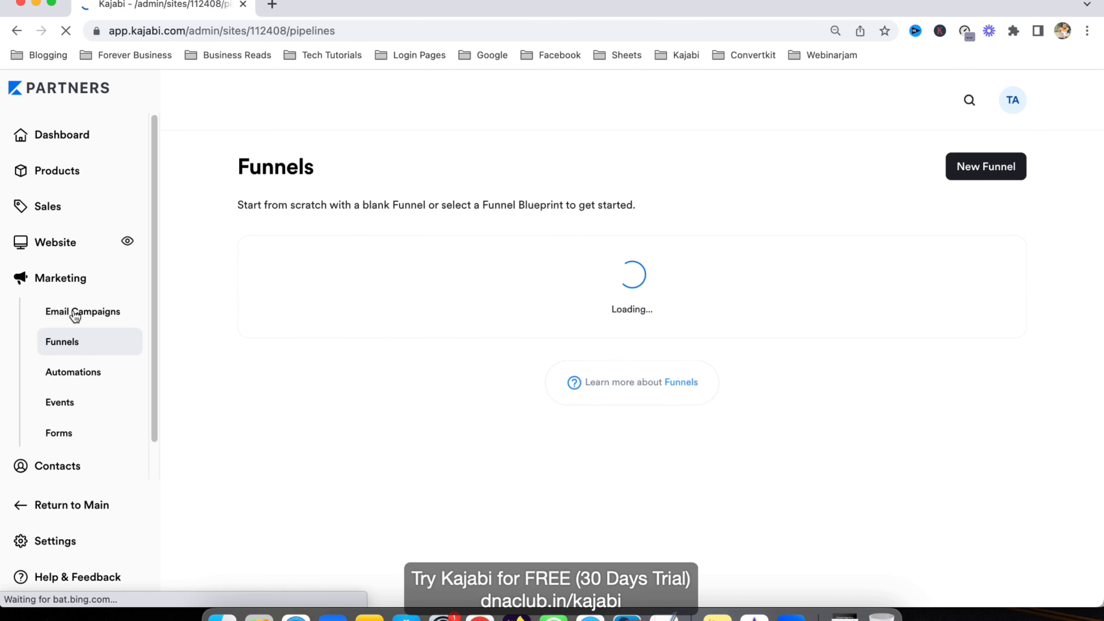
left_click(66, 254)
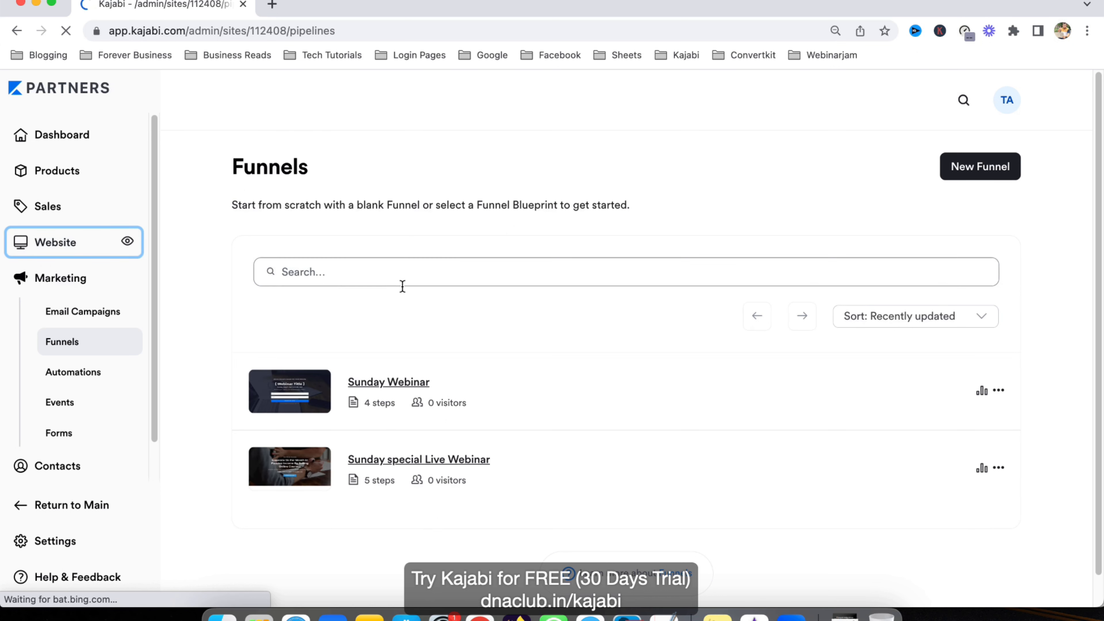
left_click(123, 308)
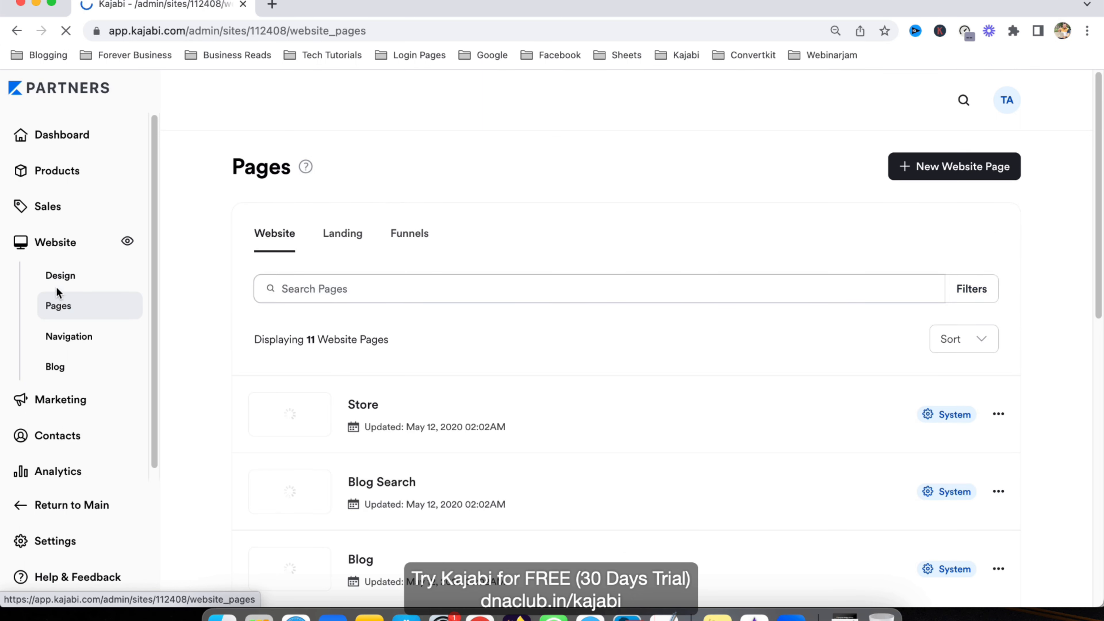
left_click(330, 240)
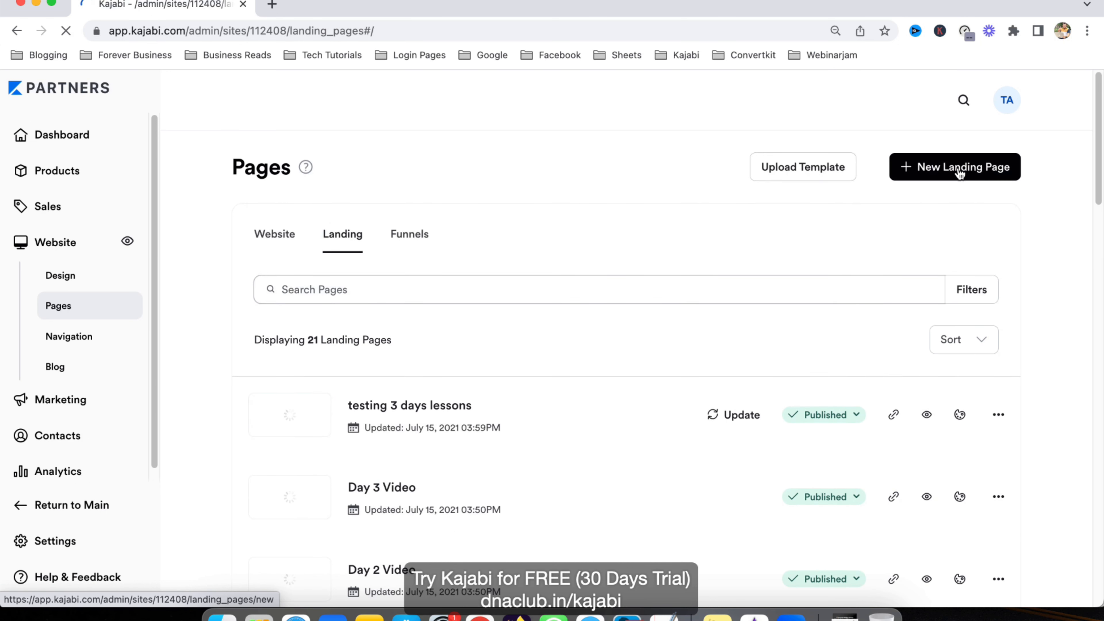
Step: Create a blank landing page called 'Automated Webinar Opt-in Page' and open it in the editor
left_click(960, 173)
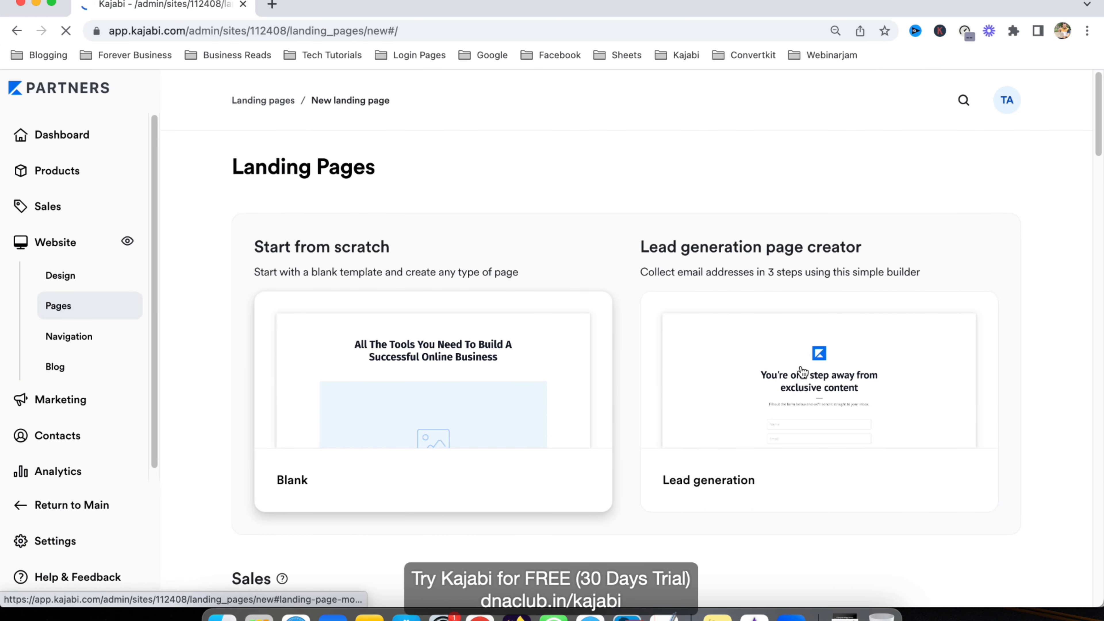
left_click(449, 395)
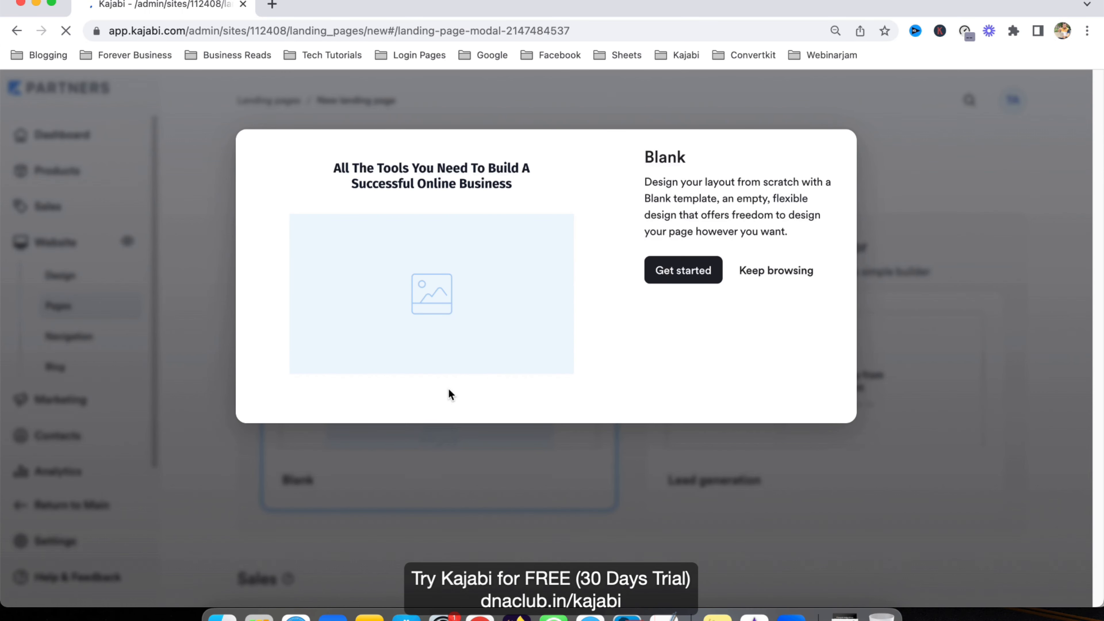
left_click(712, 271)
left_click(712, 296)
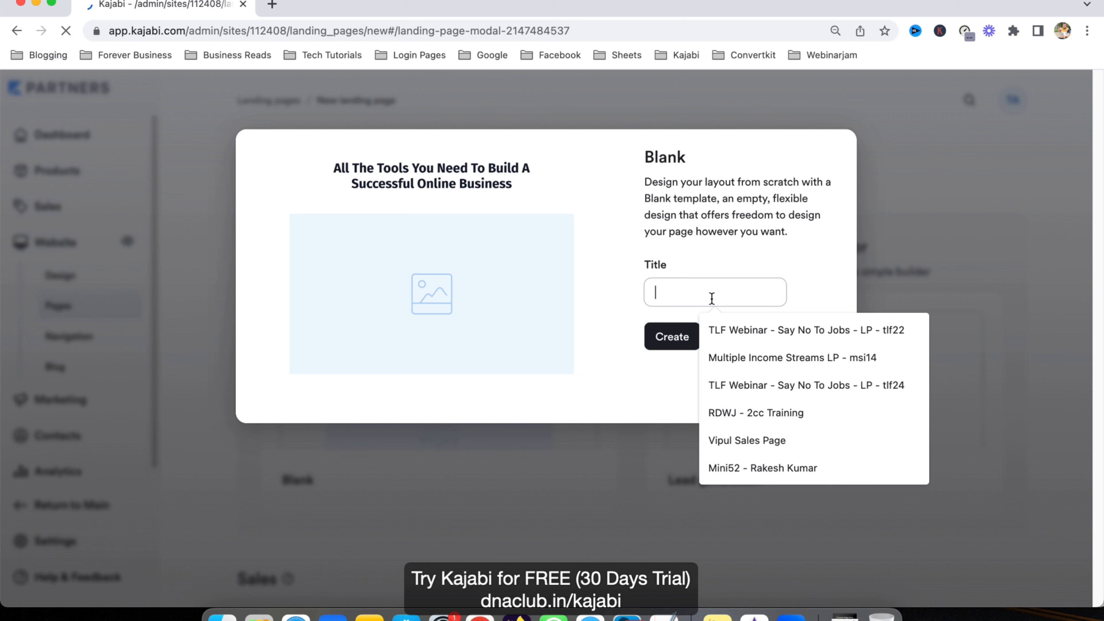
type("Automate")
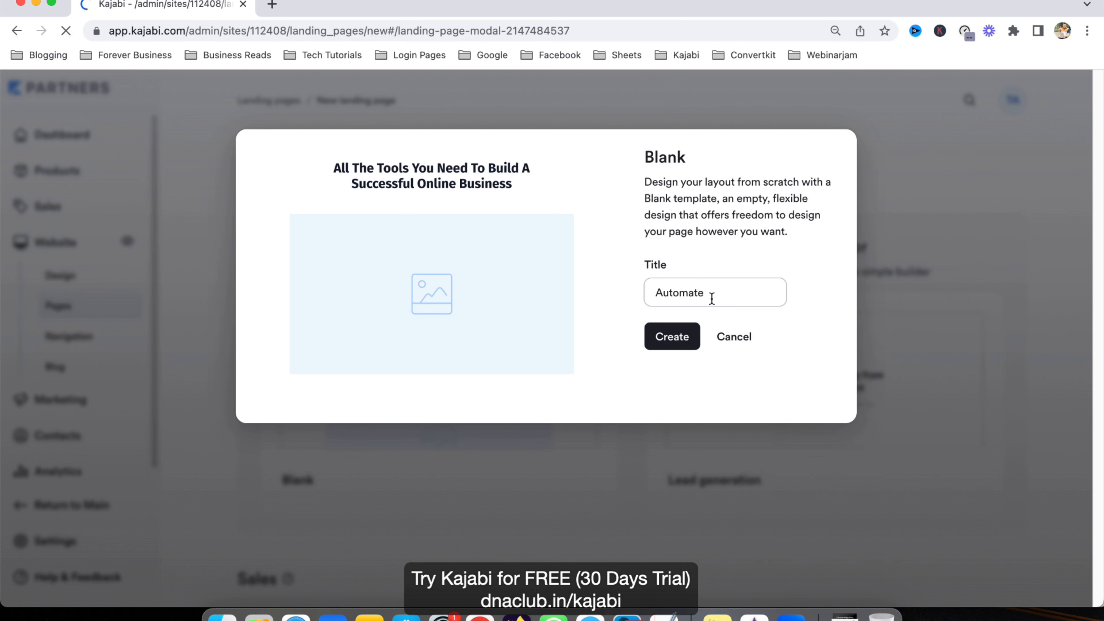
type("d Webinar Opt-in Page")
left_click(669, 336)
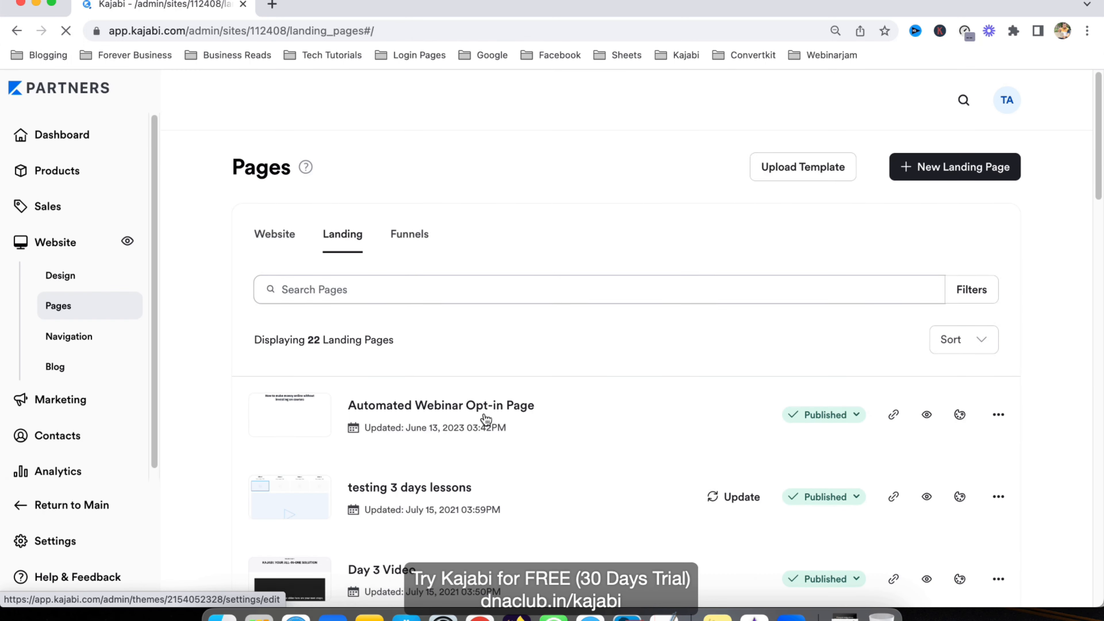
left_click(497, 407)
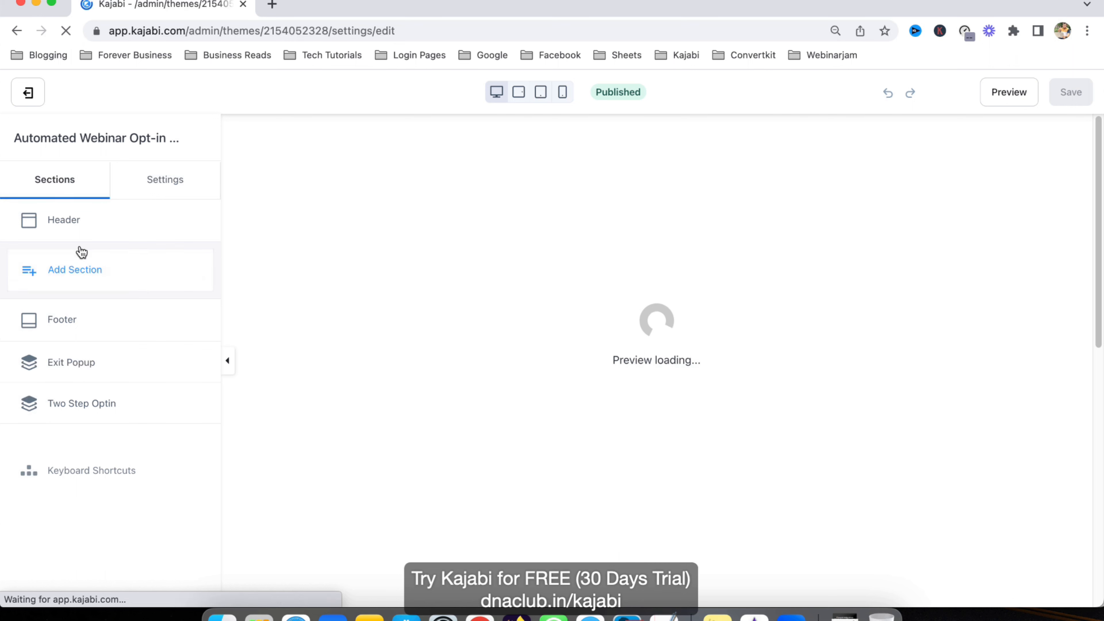
Step: Add a Hero with Form section to the page
left_click(92, 272)
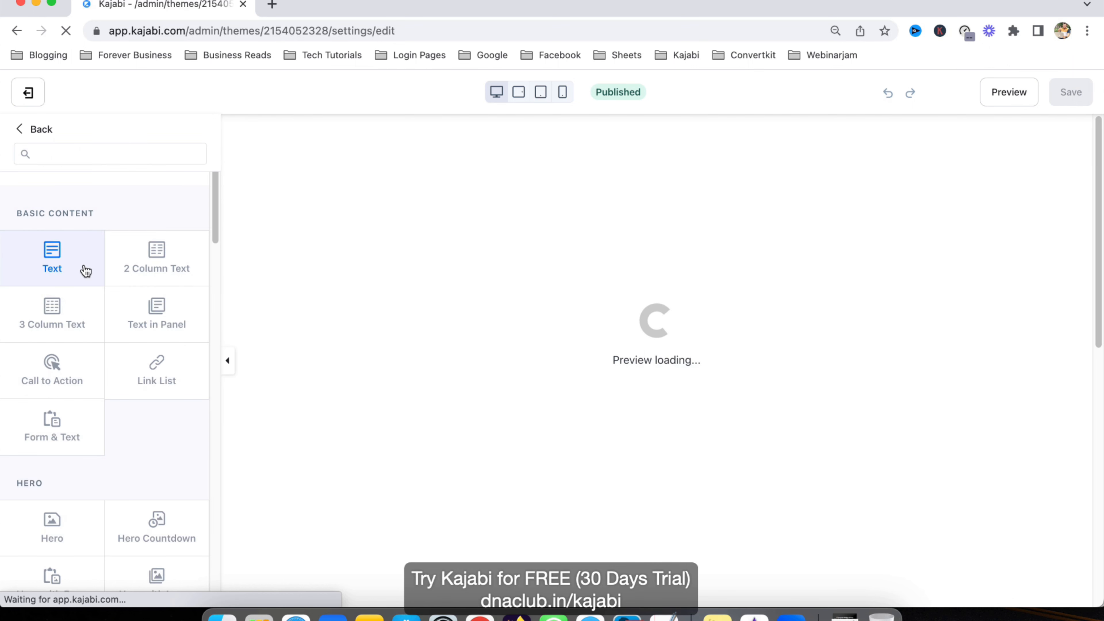
scroll(127, 401, "down", 6)
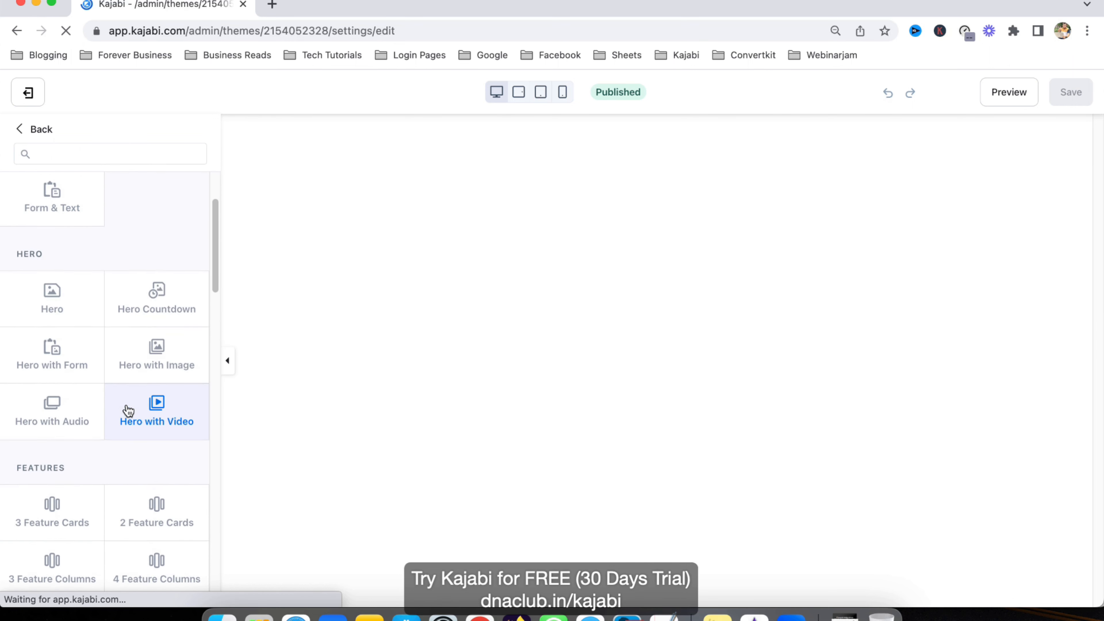
mouse_move(51, 337)
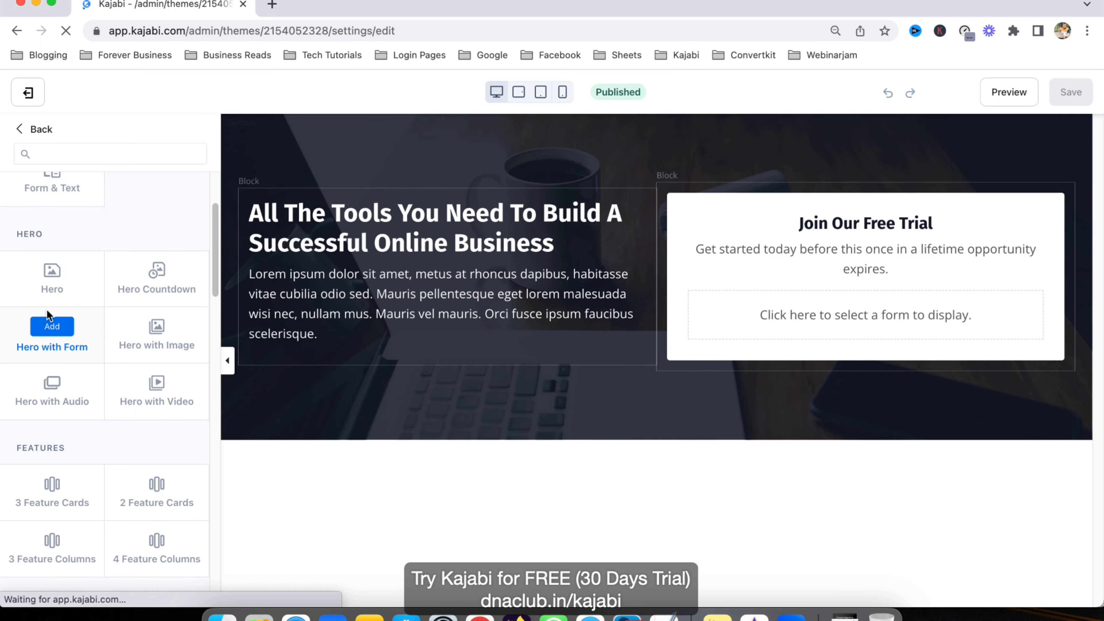
left_click(52, 327)
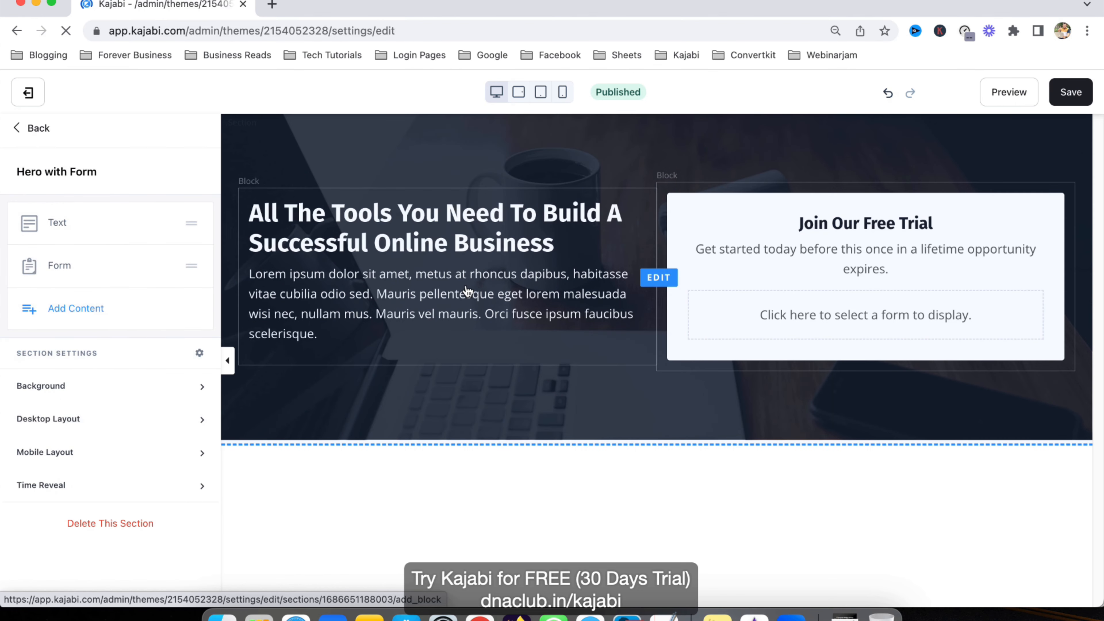
Step: Change the hero heading to 'How to Make Money Online Without Buying Courses'
left_click(65, 224)
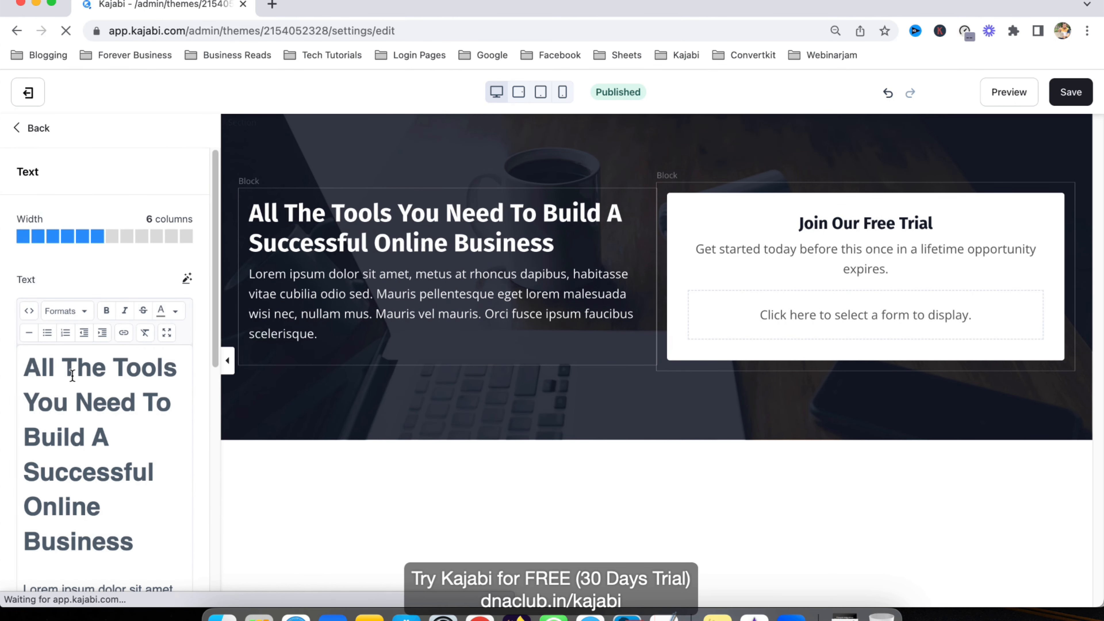
triple_click(72, 375)
type("How")
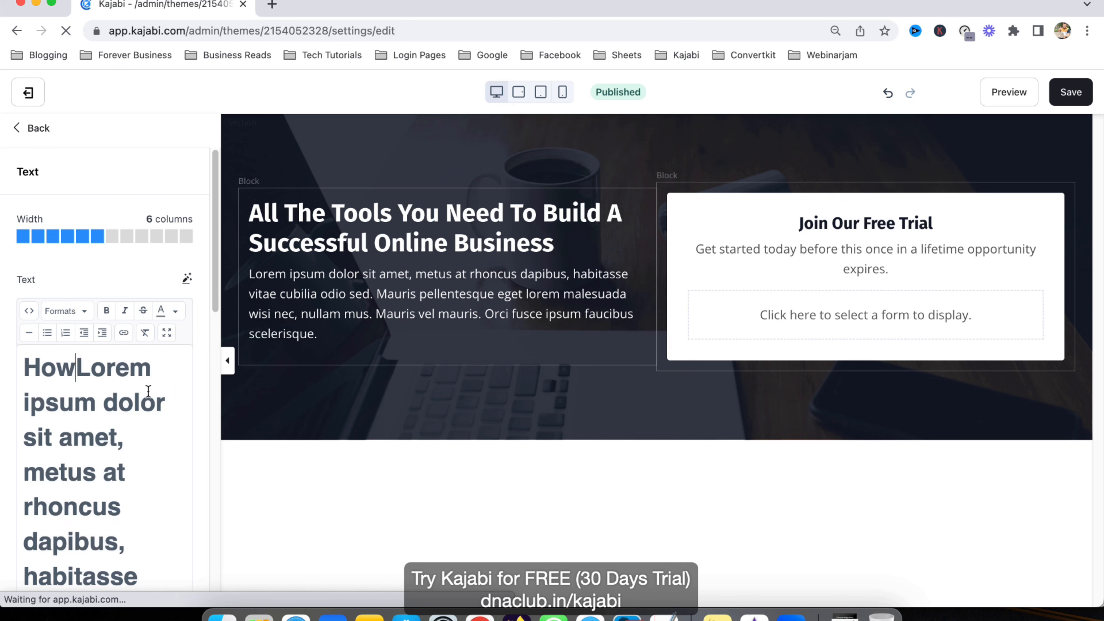
type(" to Make O")
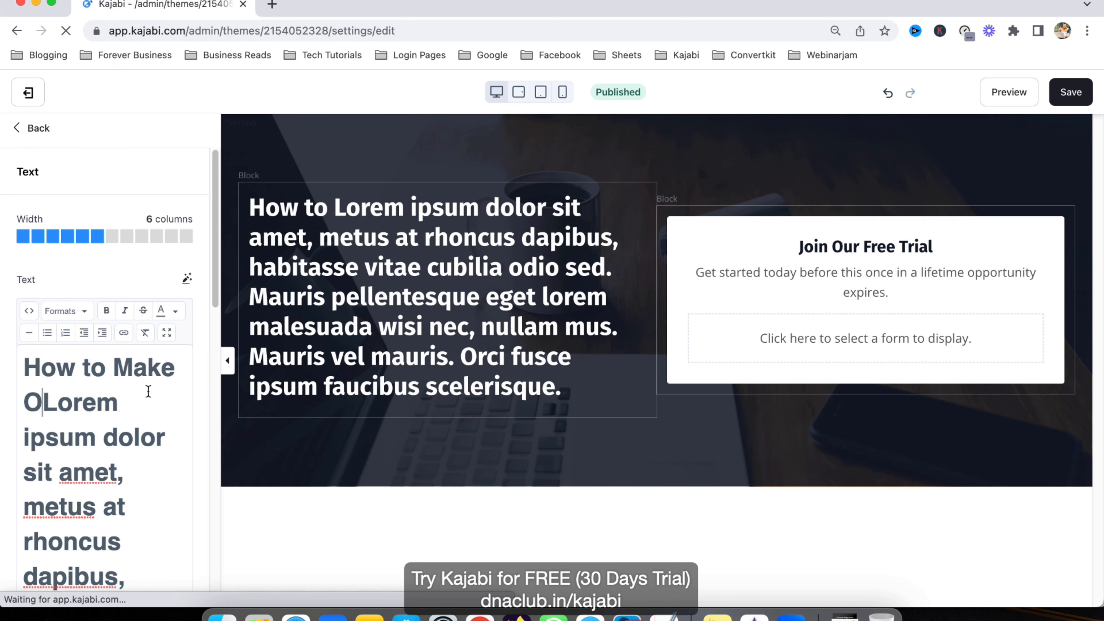
key("BackSpace")
type("Money Online W")
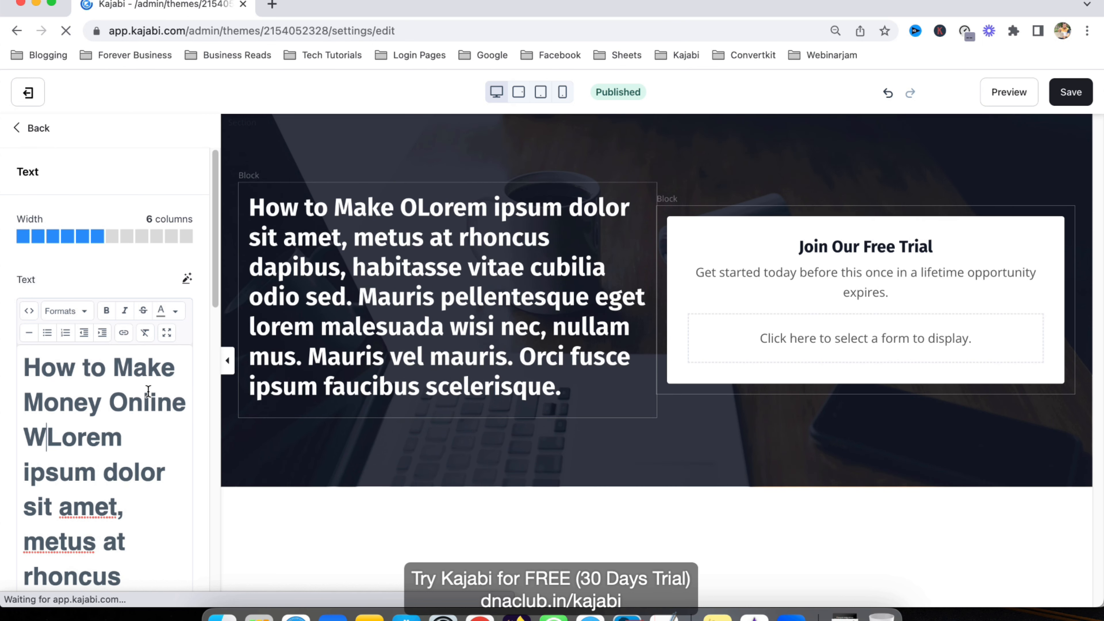
type("ithout Buying Co")
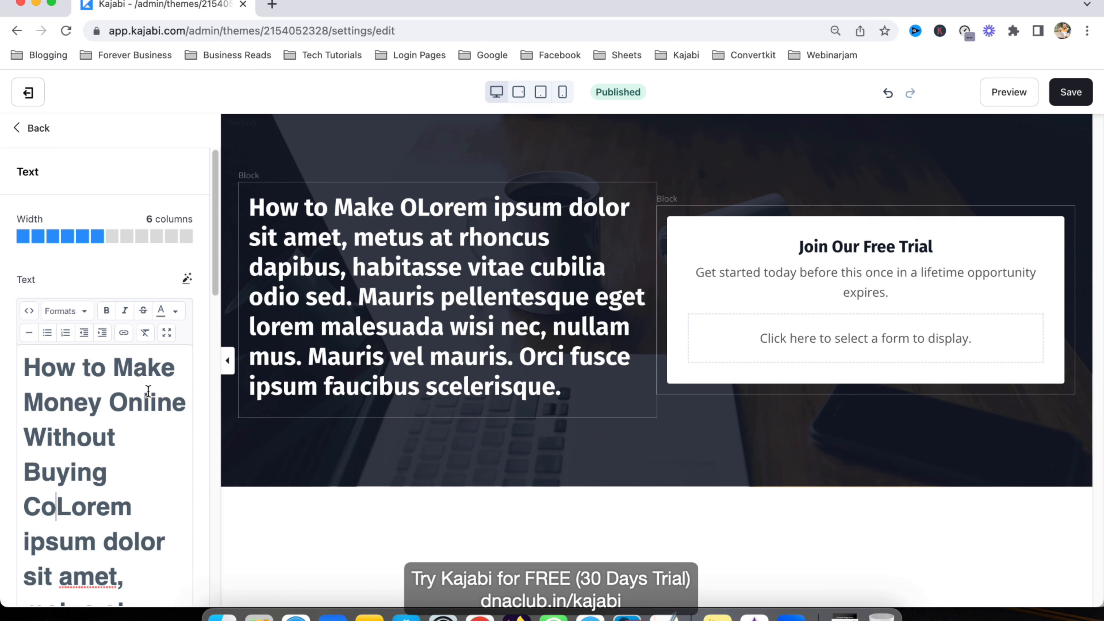
type("urses")
key("super+shift+Down")
key("BackSpace")
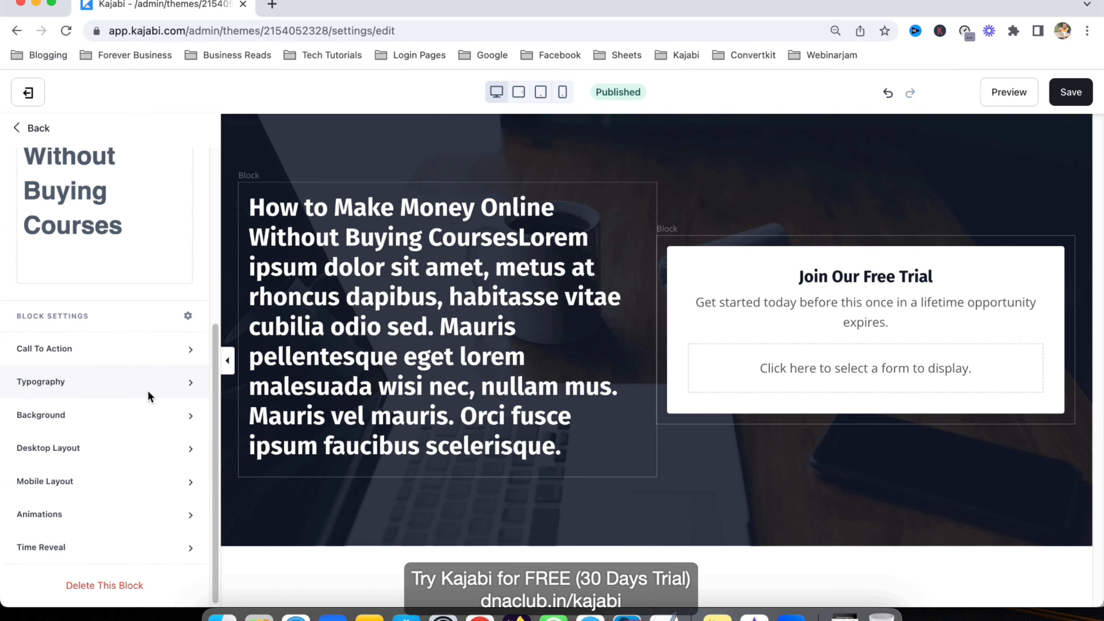
scroll(150, 390, "up", 3)
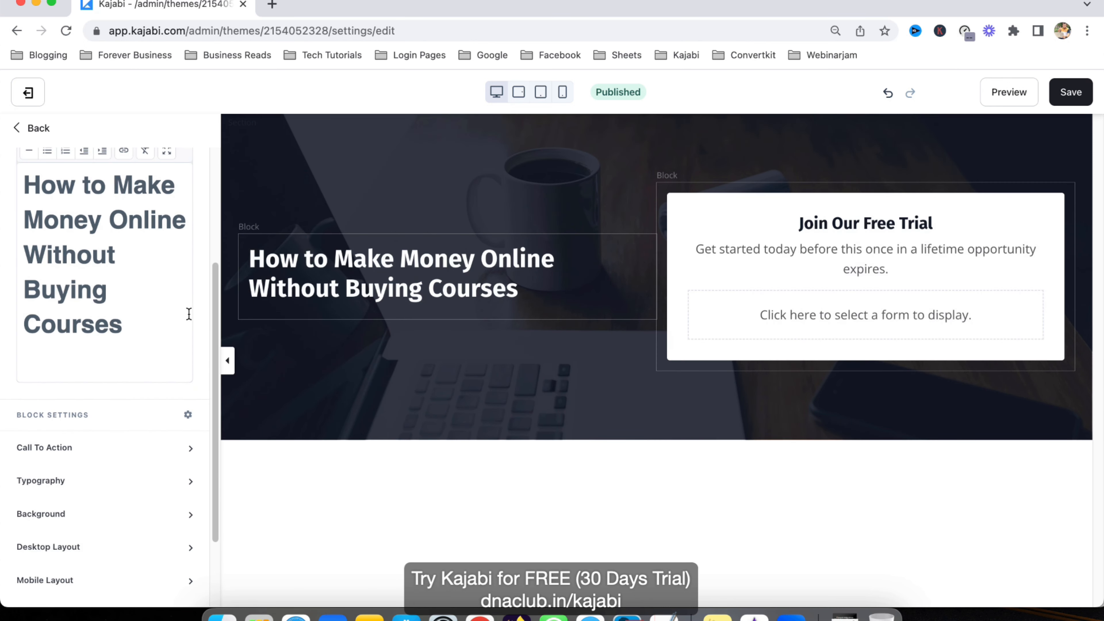
Step: Add a subline below the heading promising a 30 mins masterclass with instant access
key("Return")
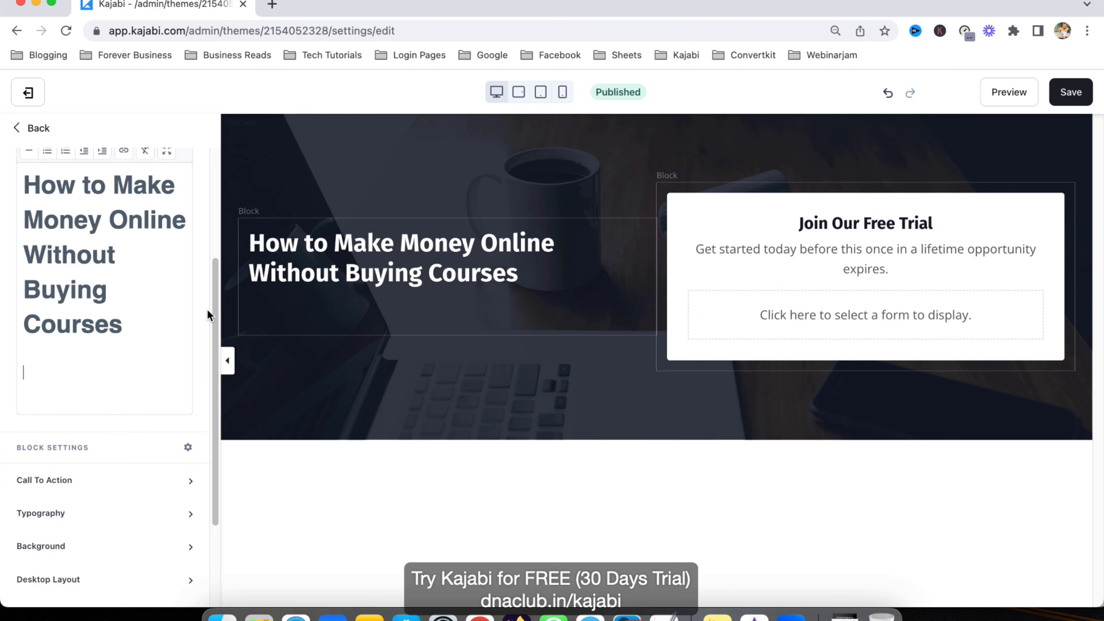
type("15 mins")
key("shift+alt+Right")
type("30 mins")
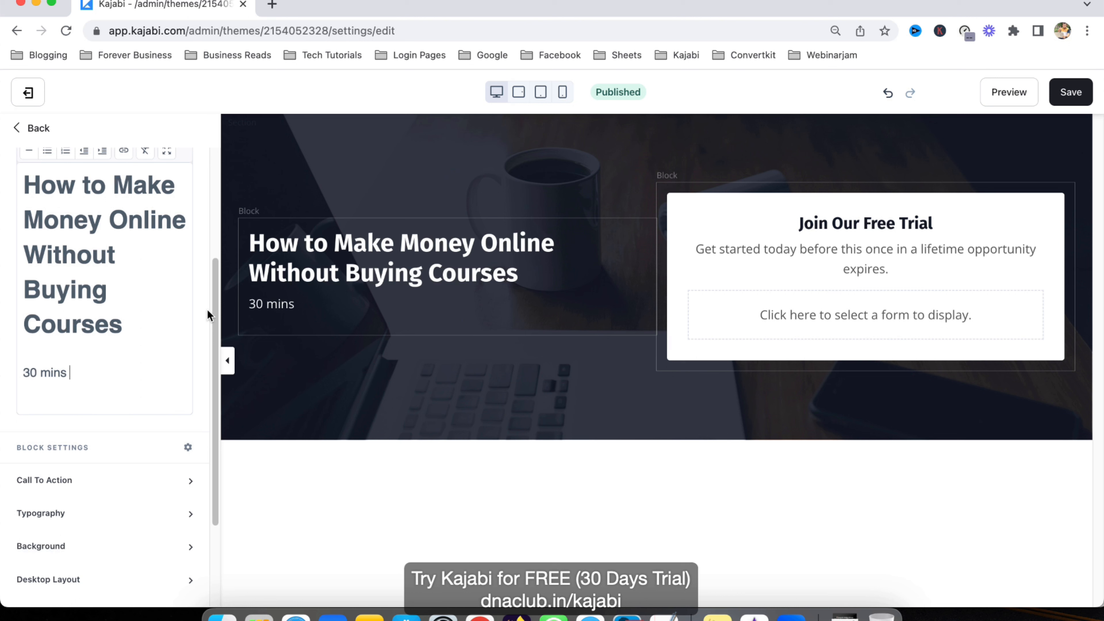
type(" masterclass. Get instanet a")
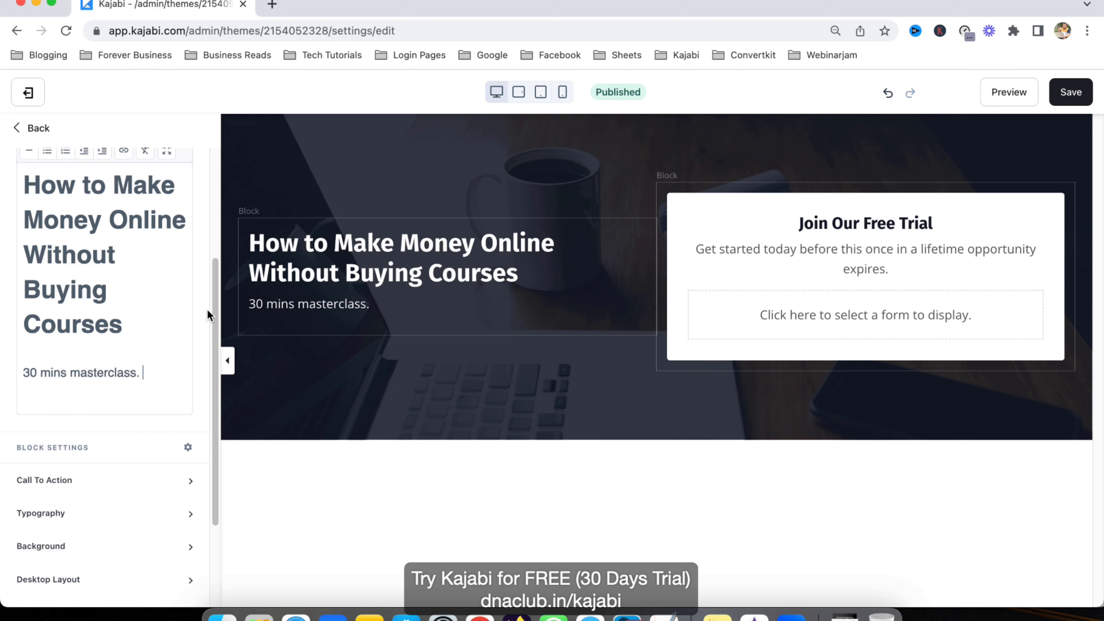
key("BackSpace")
key("BackSpace")
key("BackSpace")
key("BackSpace")
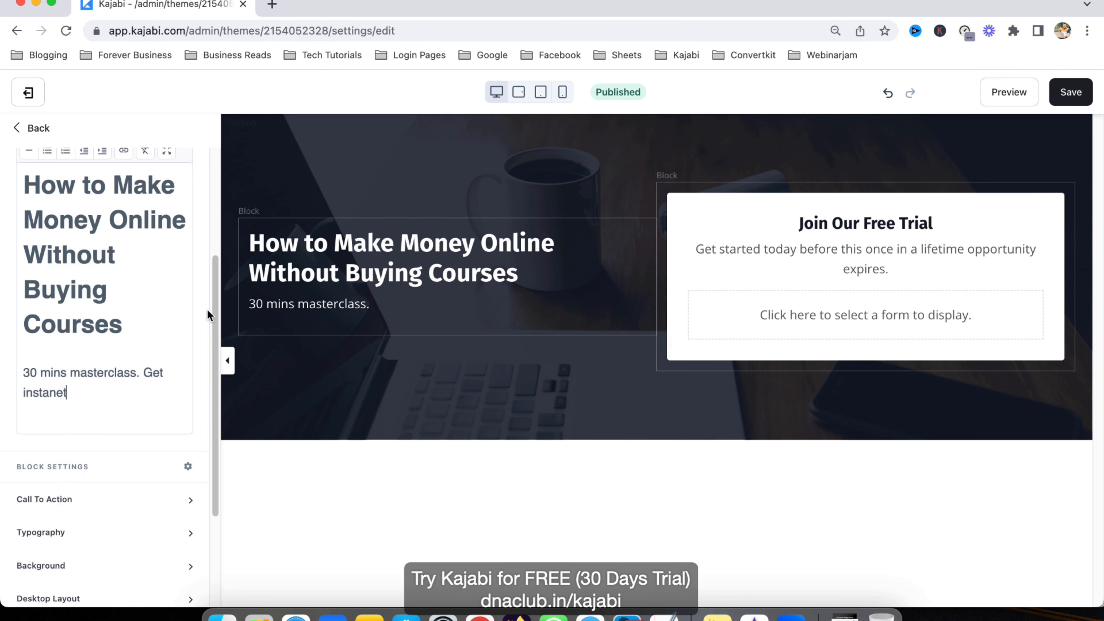
type("t access.")
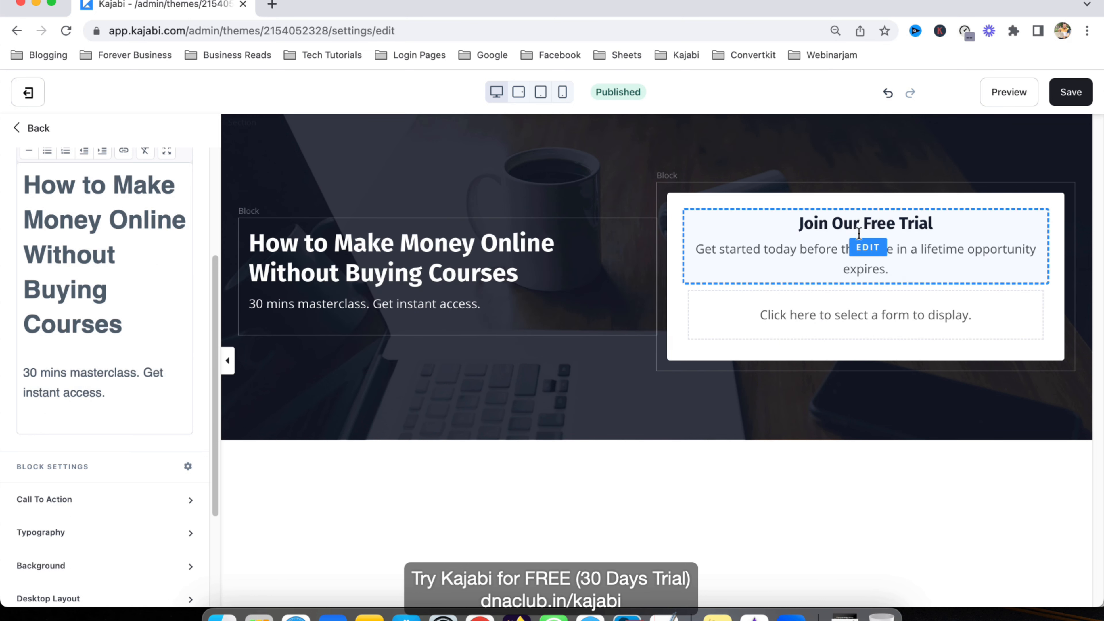
Step: Save the page, then open the Forms list under Marketing
left_click(868, 247)
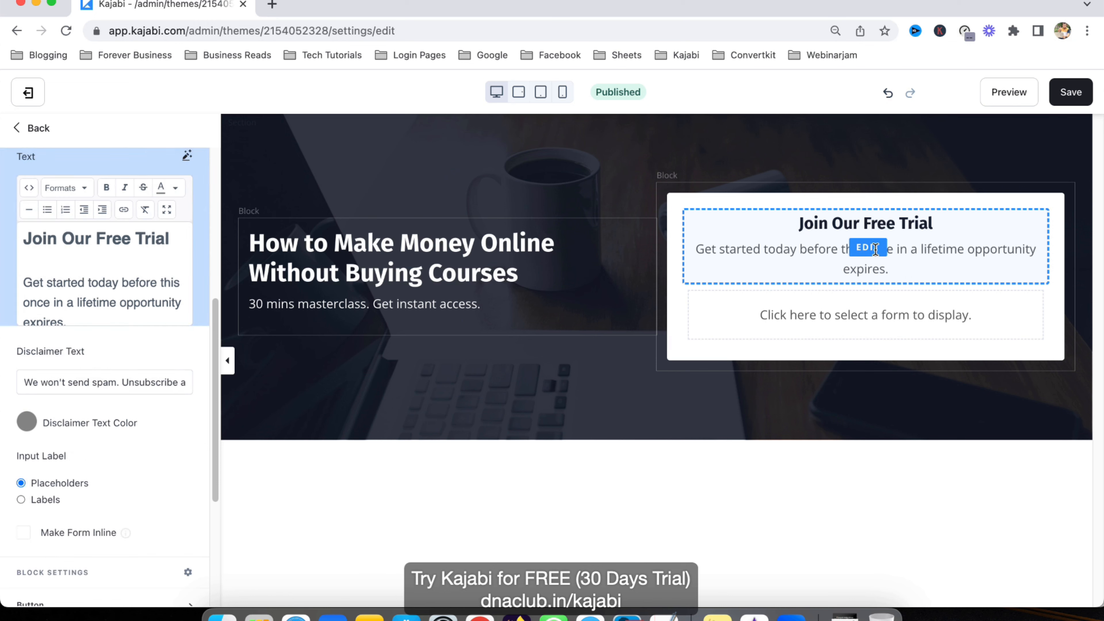
left_click(1071, 91)
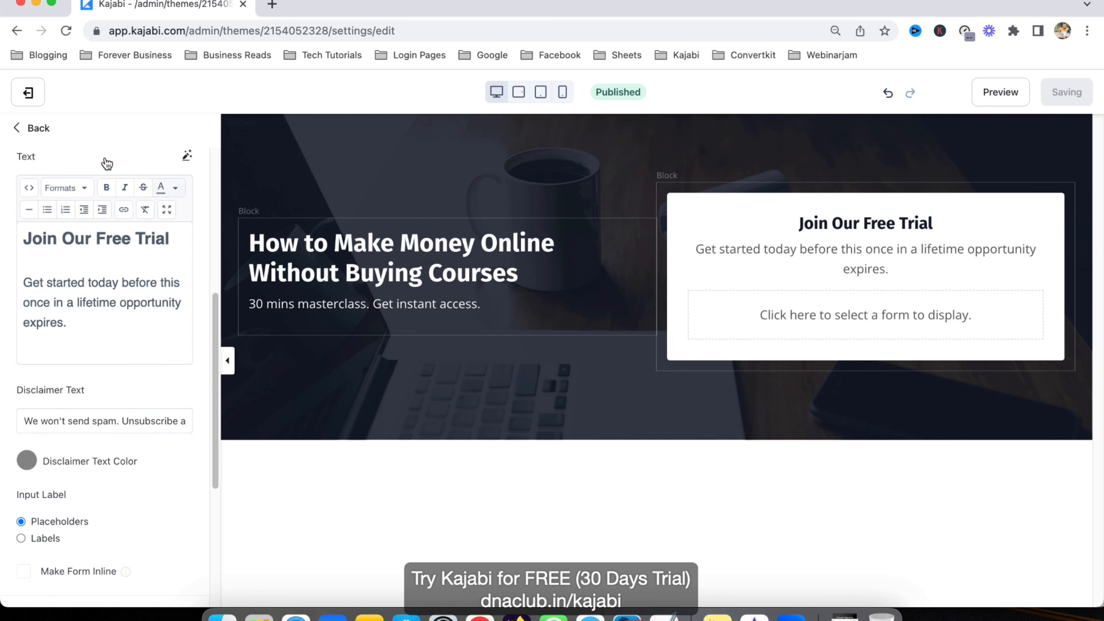
left_click(34, 128)
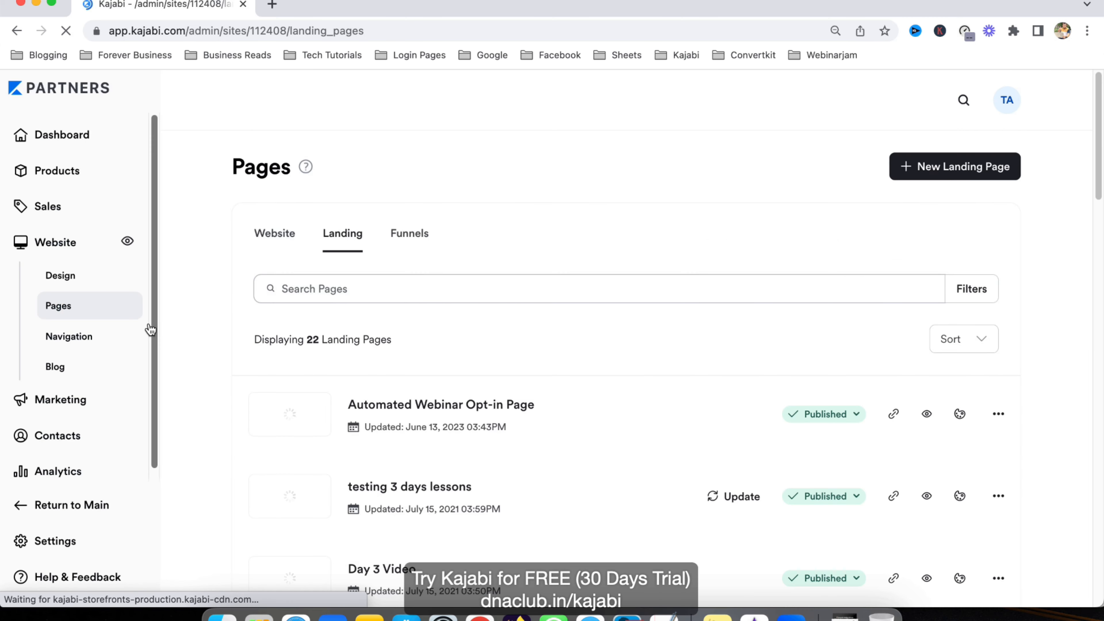
left_click(67, 393)
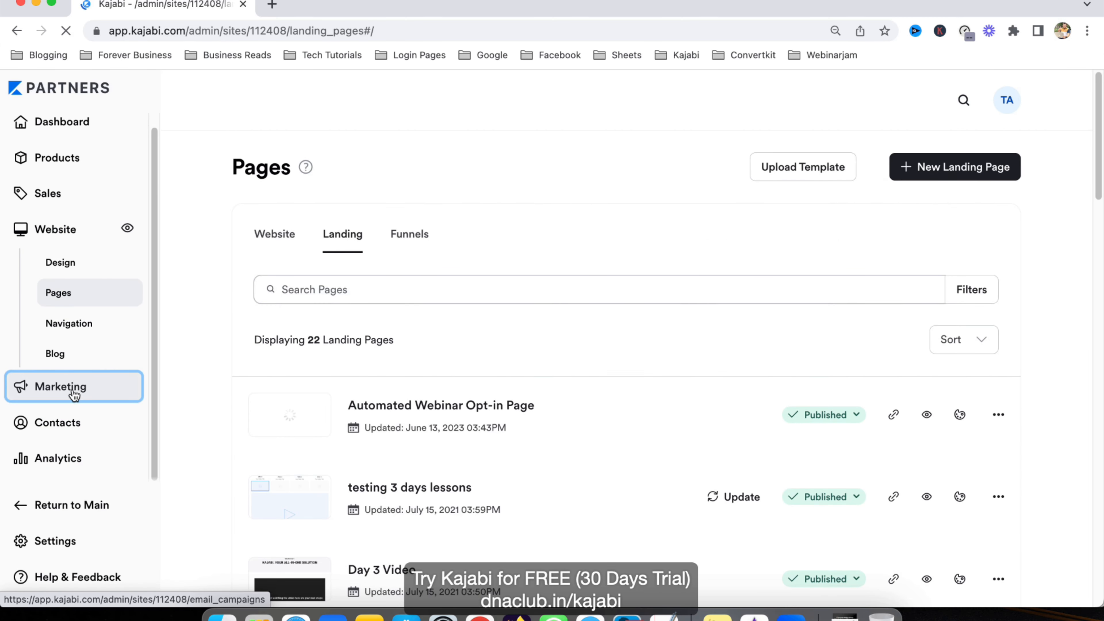
scroll(78, 391, "down", 2)
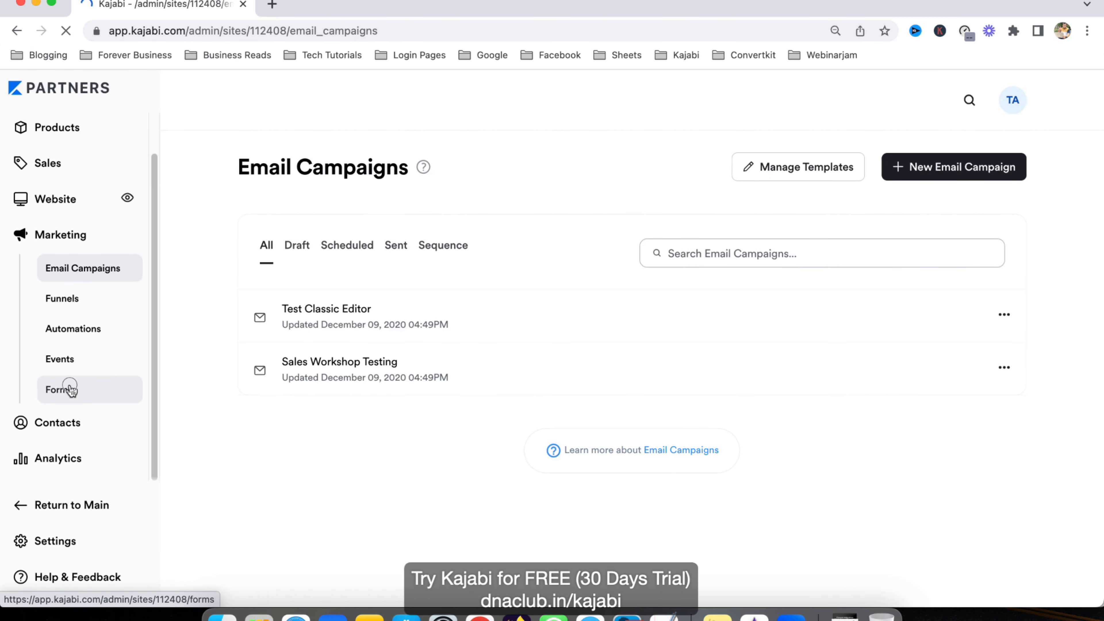
left_click(69, 389)
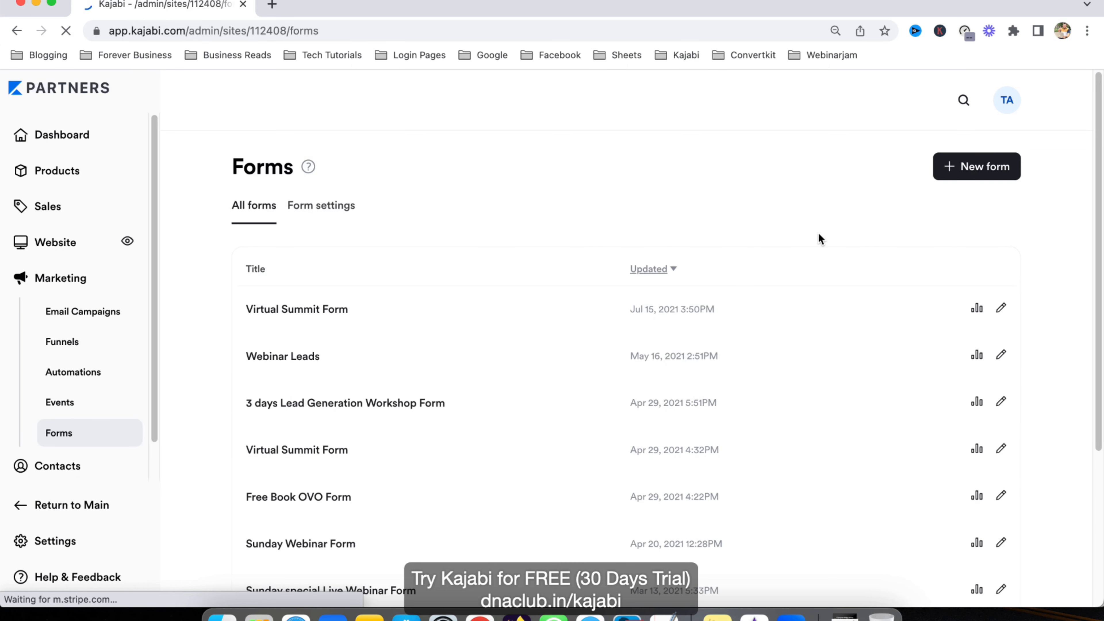
Step: Create and save a new form titled 'Automated webinar opt-ins form'
left_click(992, 169)
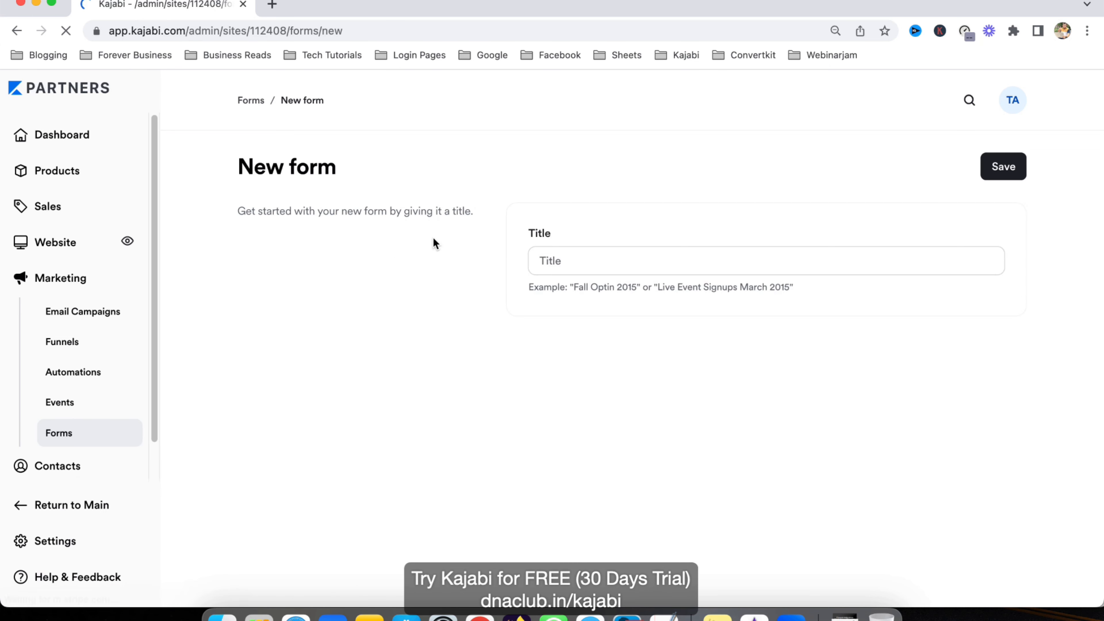
left_click(605, 253)
type("A")
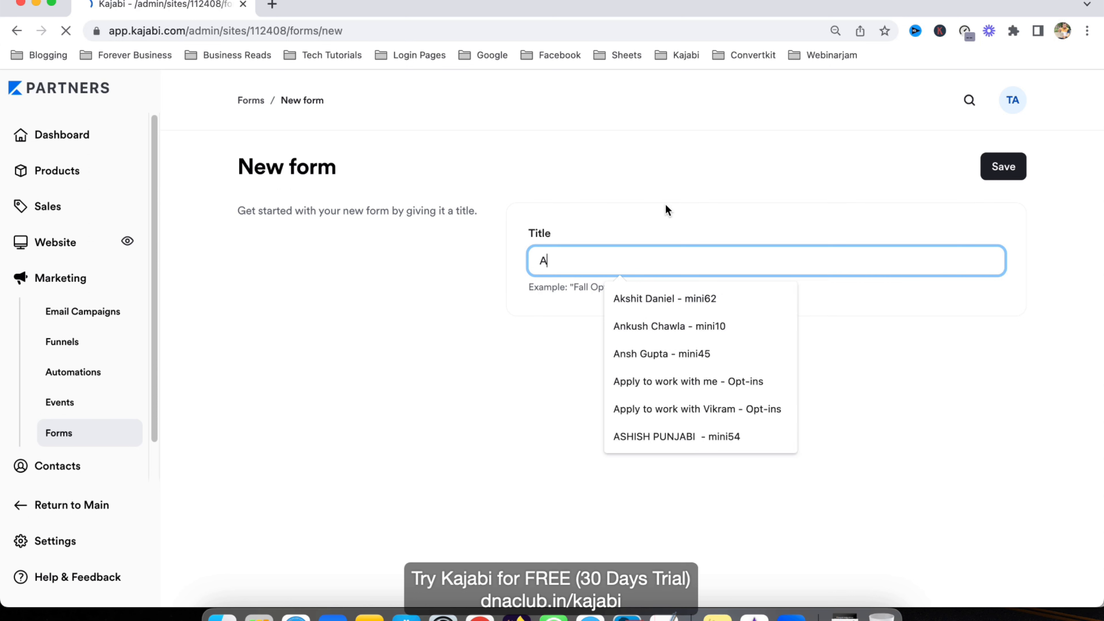
type("utomated w")
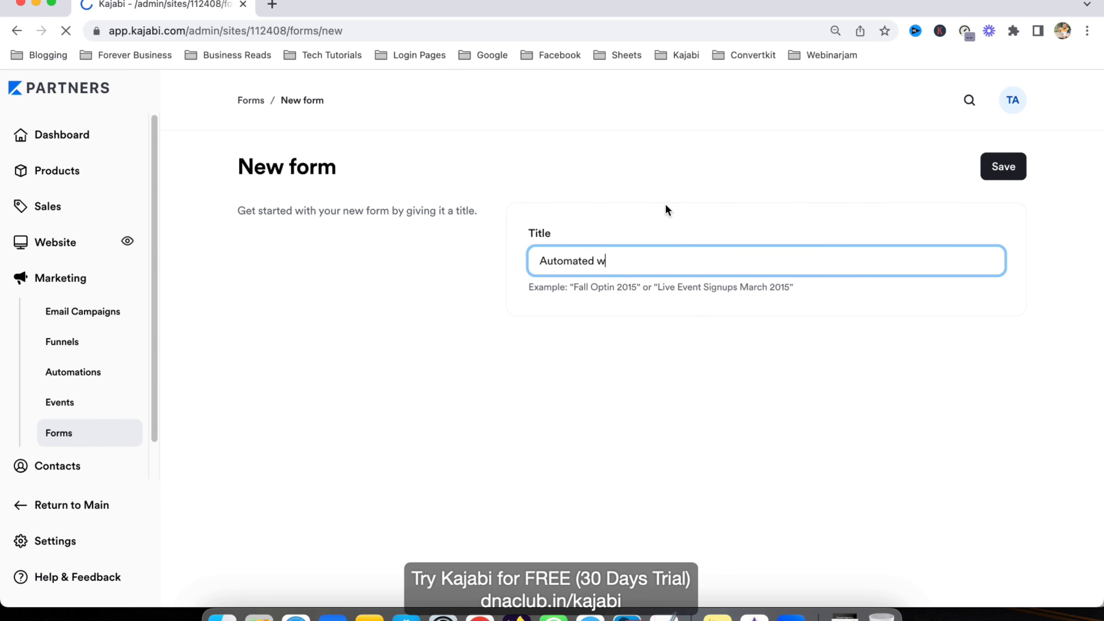
type("ebinar opt-ins")
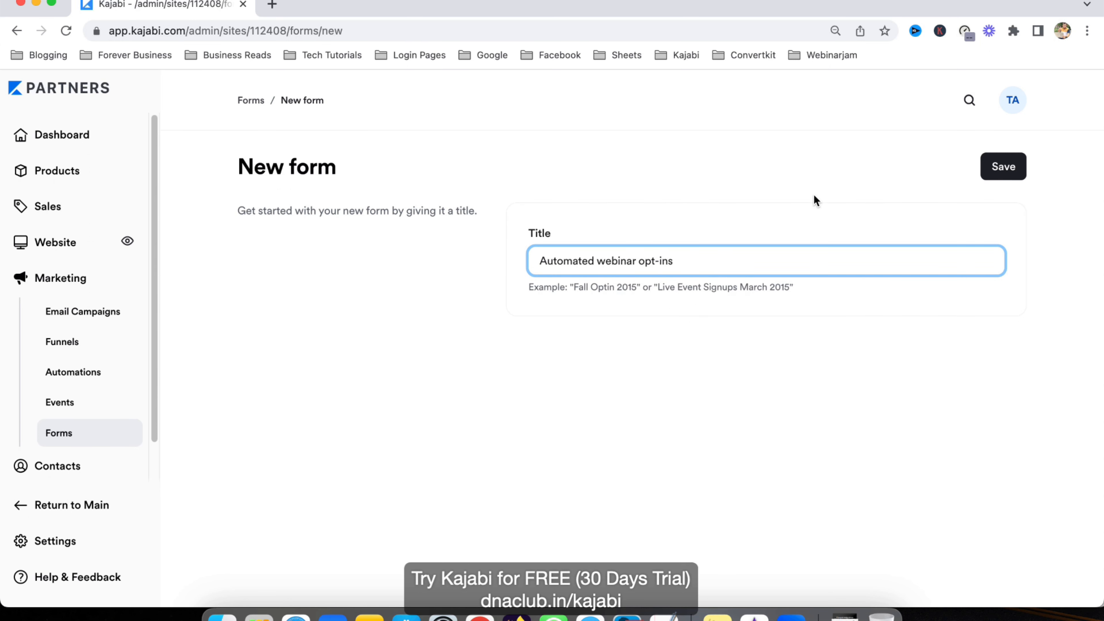
type(" form")
left_click(1003, 167)
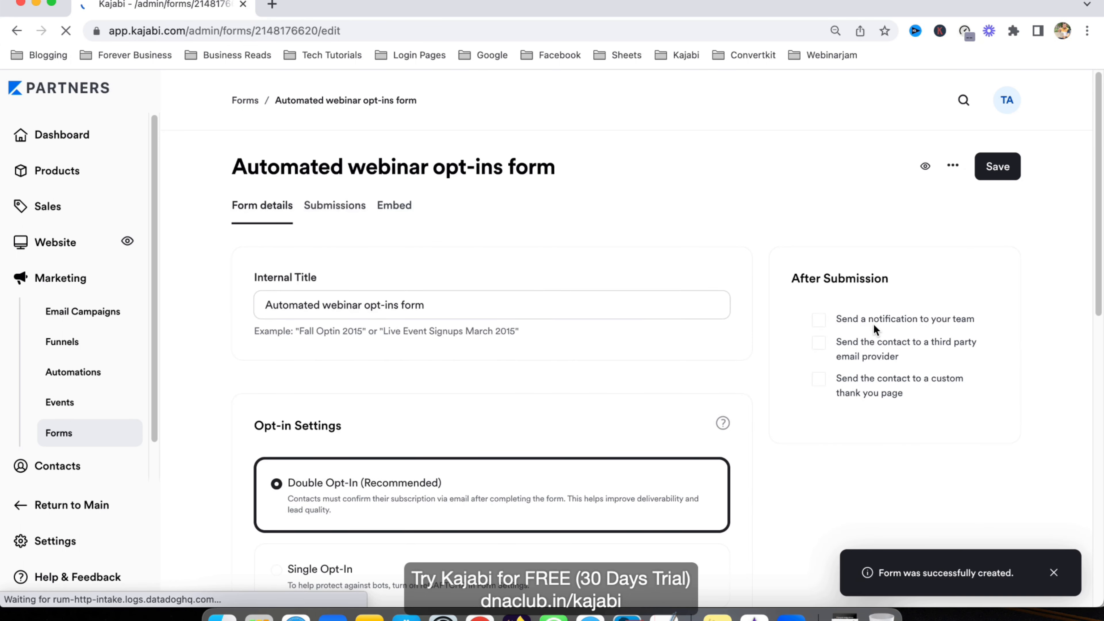
Step: Switch the form to Single Opt-In, keeping only Name and Email fields, then go to Website
scroll(387, 455, "down", 4)
left_click(325, 409)
scroll(321, 435, "down", 5)
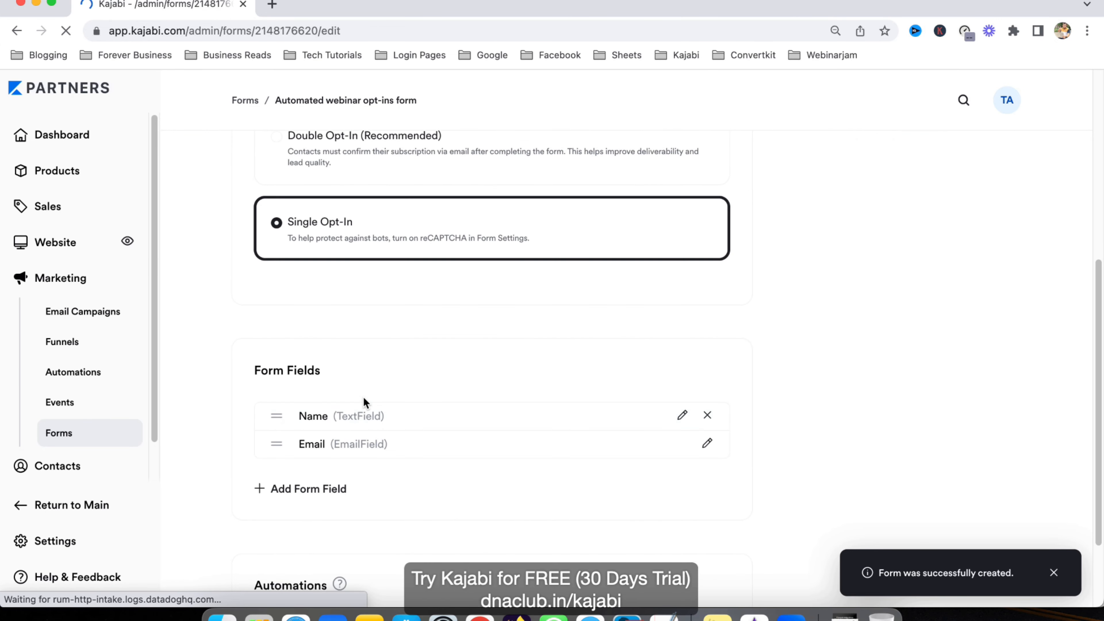
left_click(314, 399)
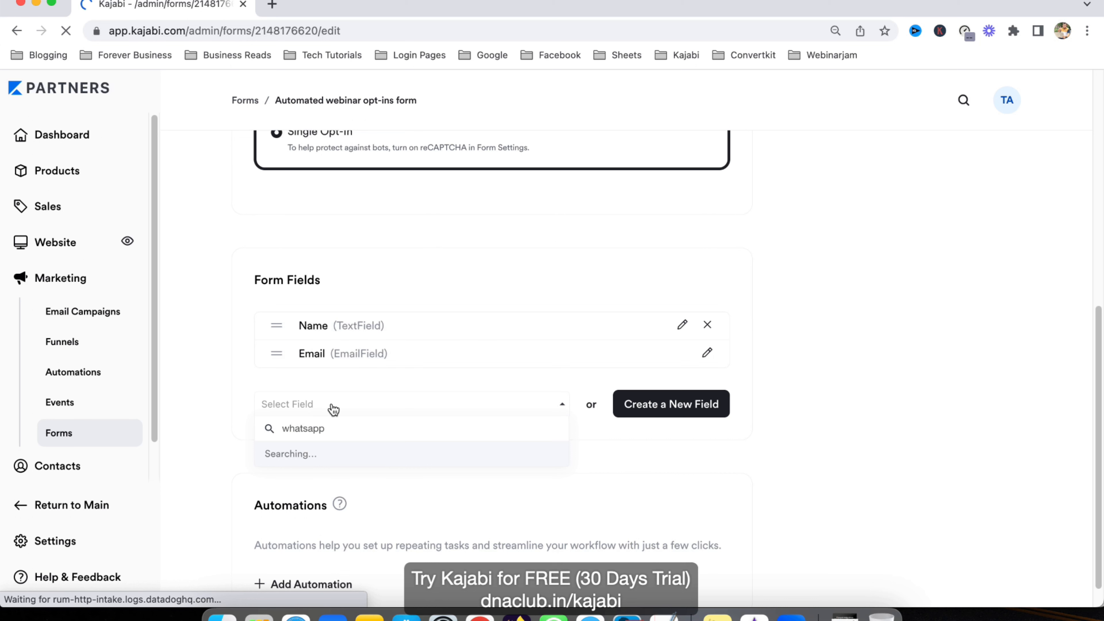
left_click(578, 372)
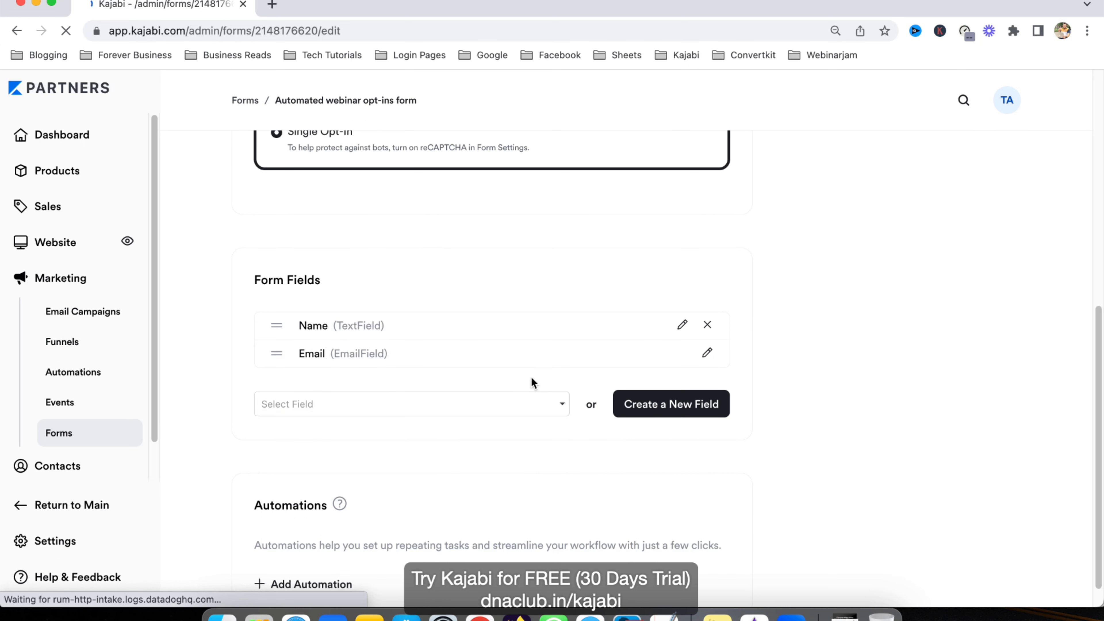
scroll(894, 383, "up", 10)
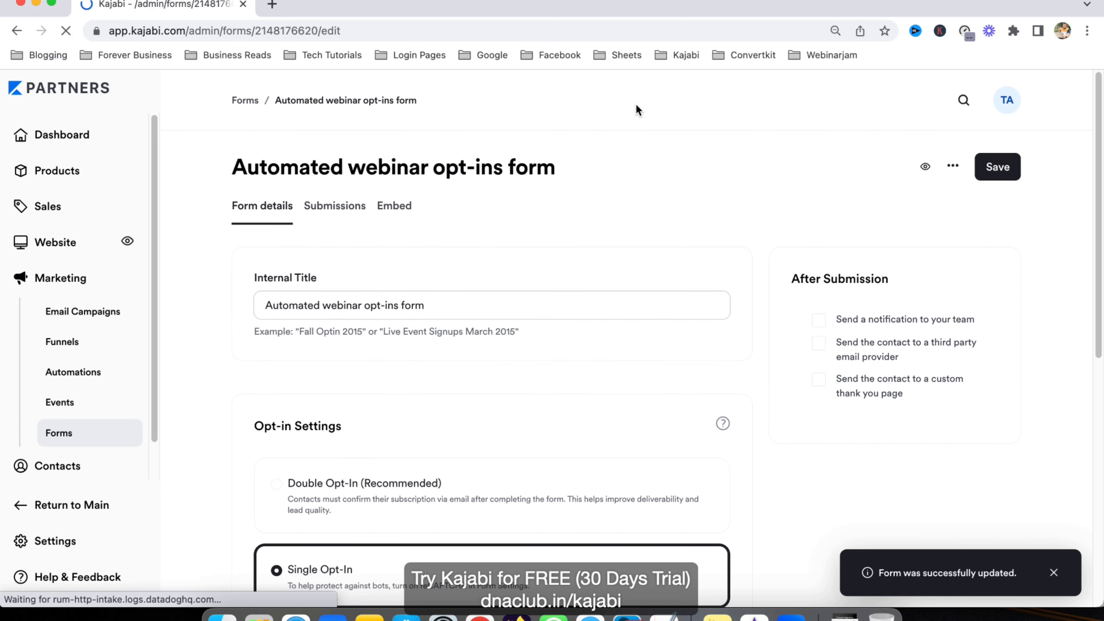
left_click(63, 251)
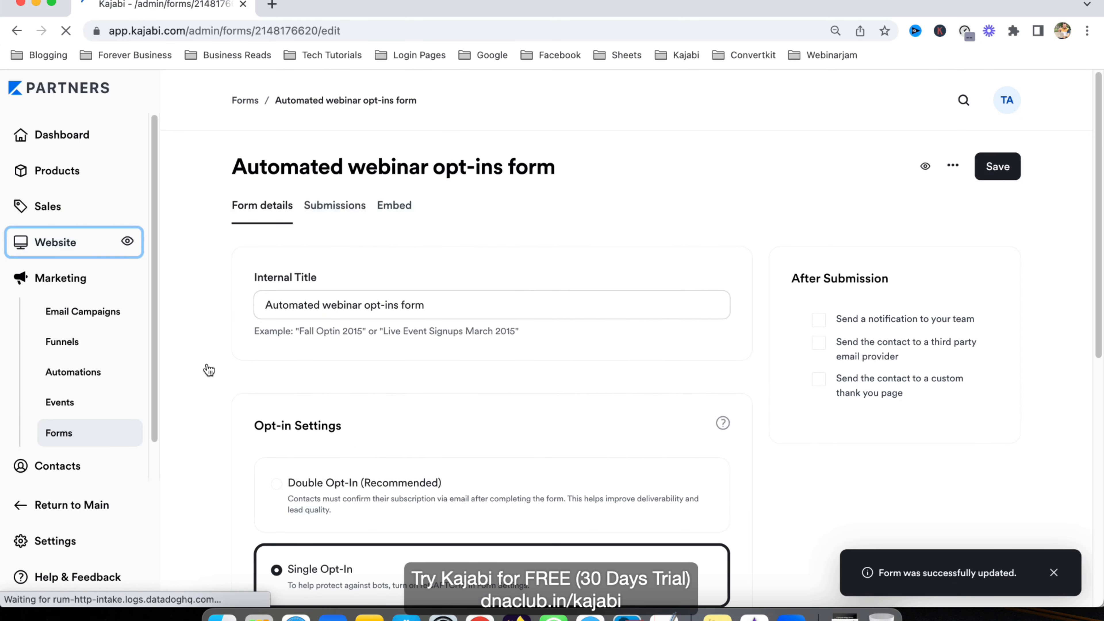
Step: Reopen Automated Webinar Opt-in Page from the Landing pages and show its Hero with Form settings
left_click(65, 304)
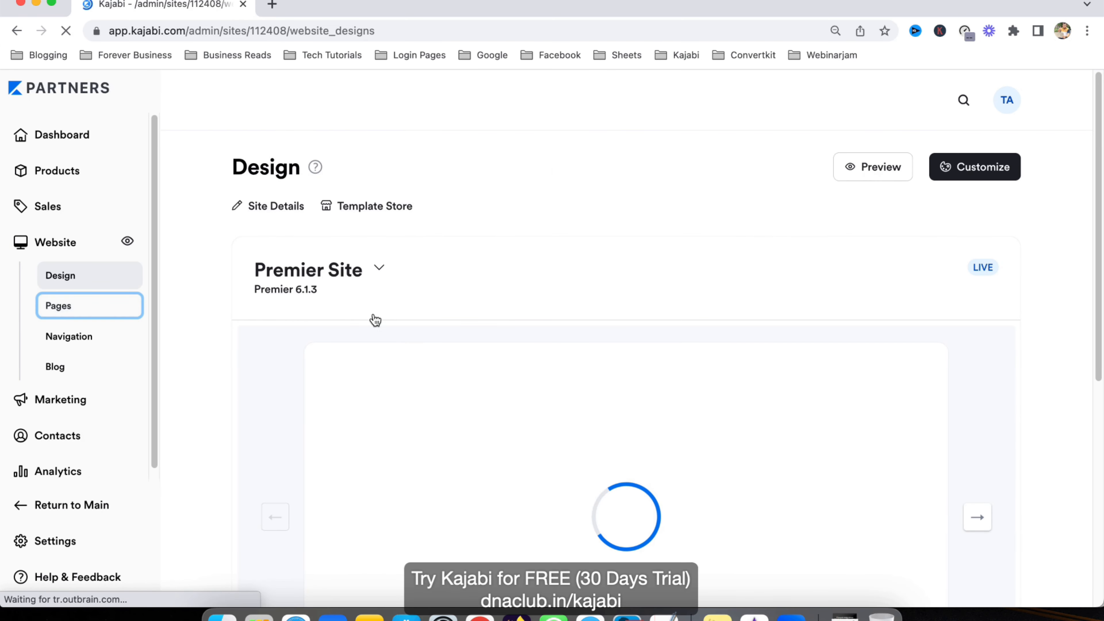
left_click(358, 240)
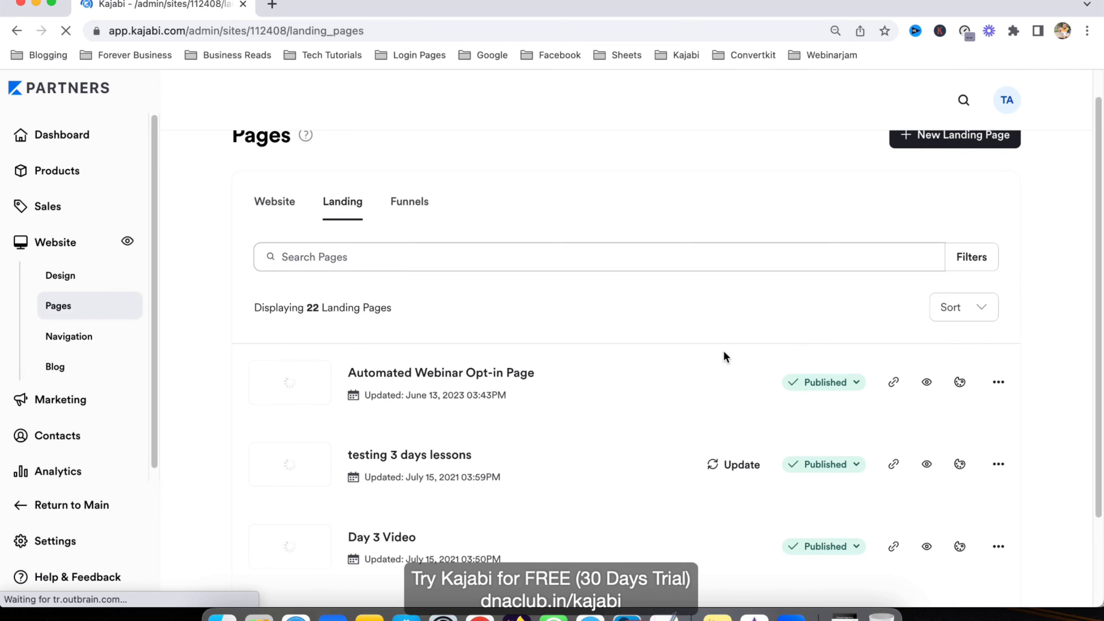
left_click(958, 413)
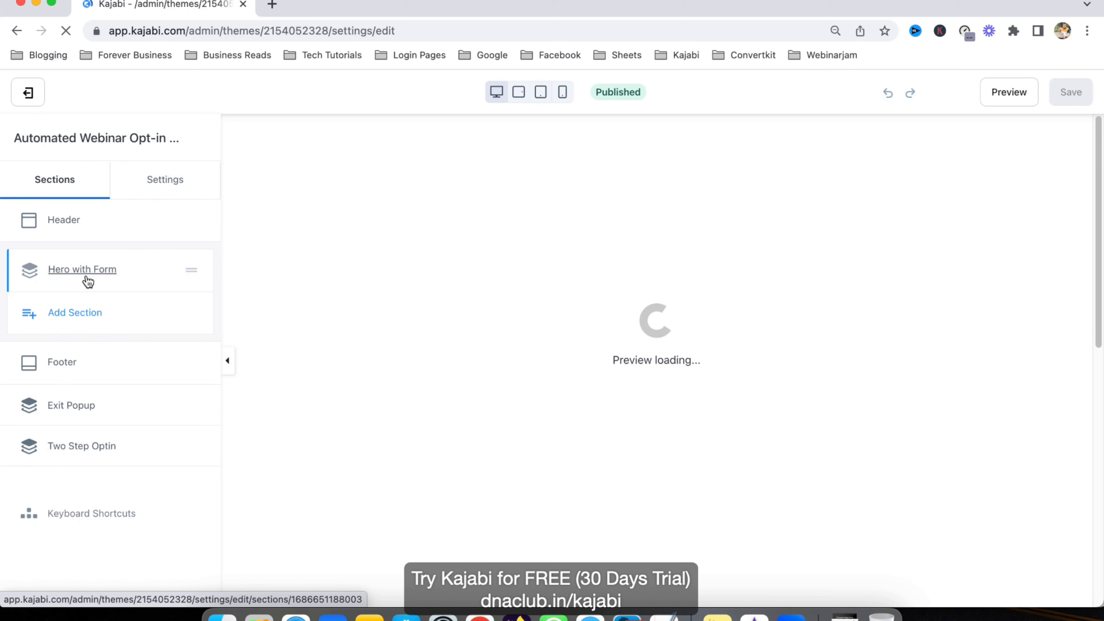
left_click(86, 274)
Step: Link the hero's form to 'Automated webinar opt-ins form' and save the page
left_click(64, 267)
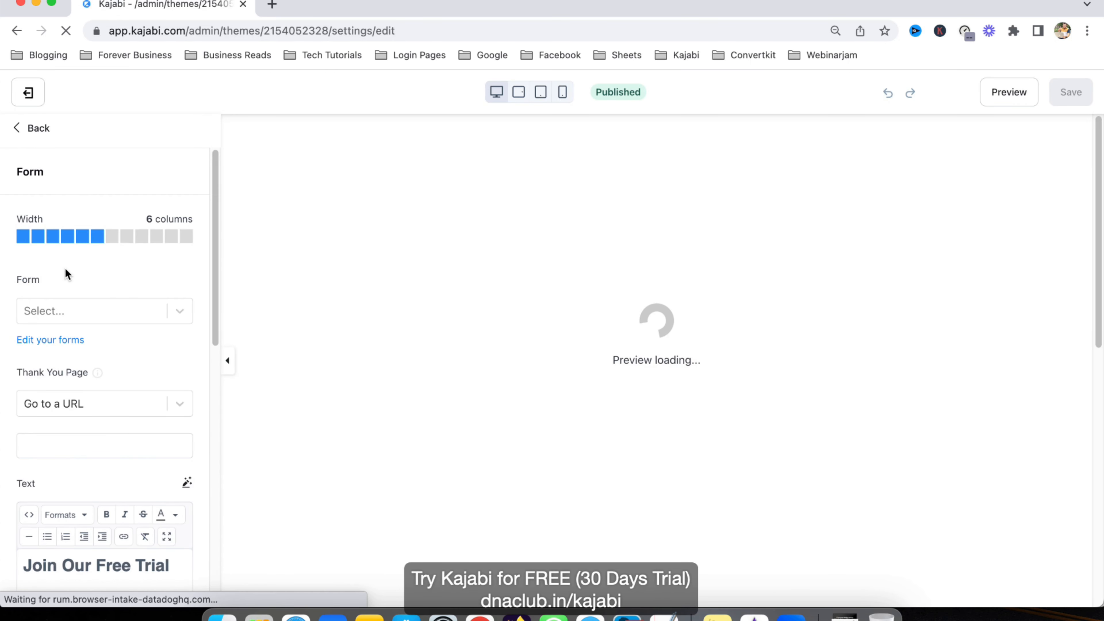
left_click(86, 317)
type("automated")
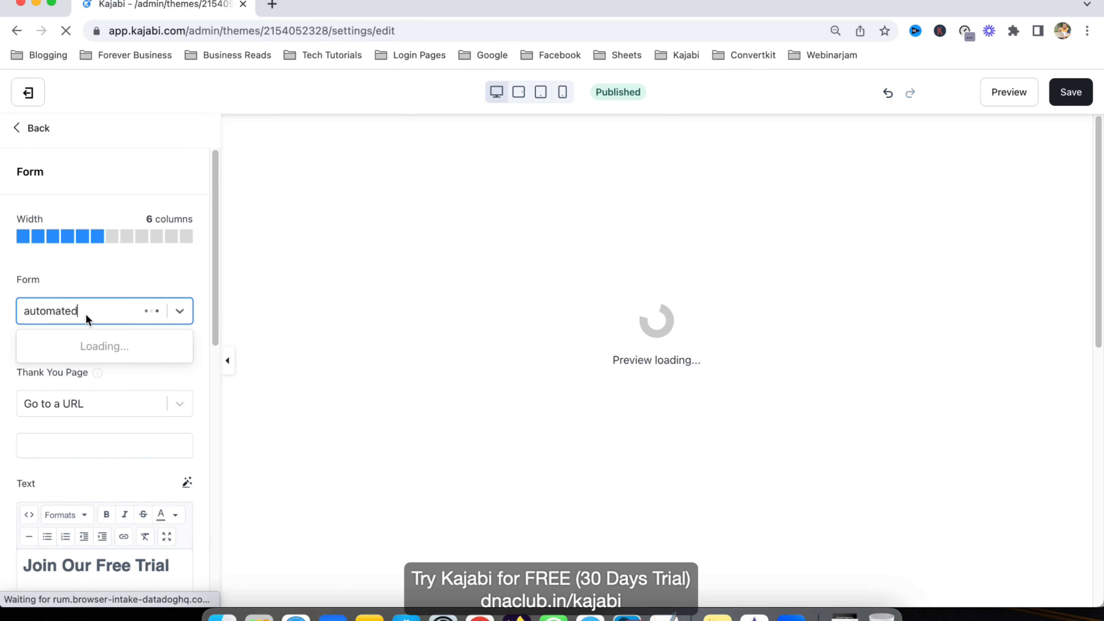
left_click(90, 357)
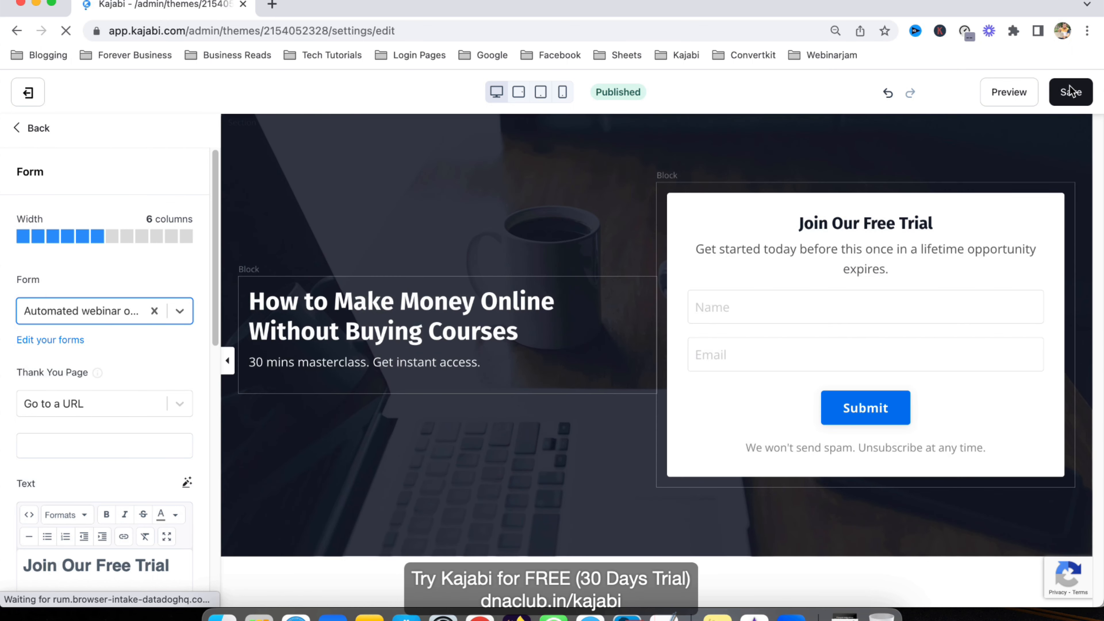
left_click(1070, 91)
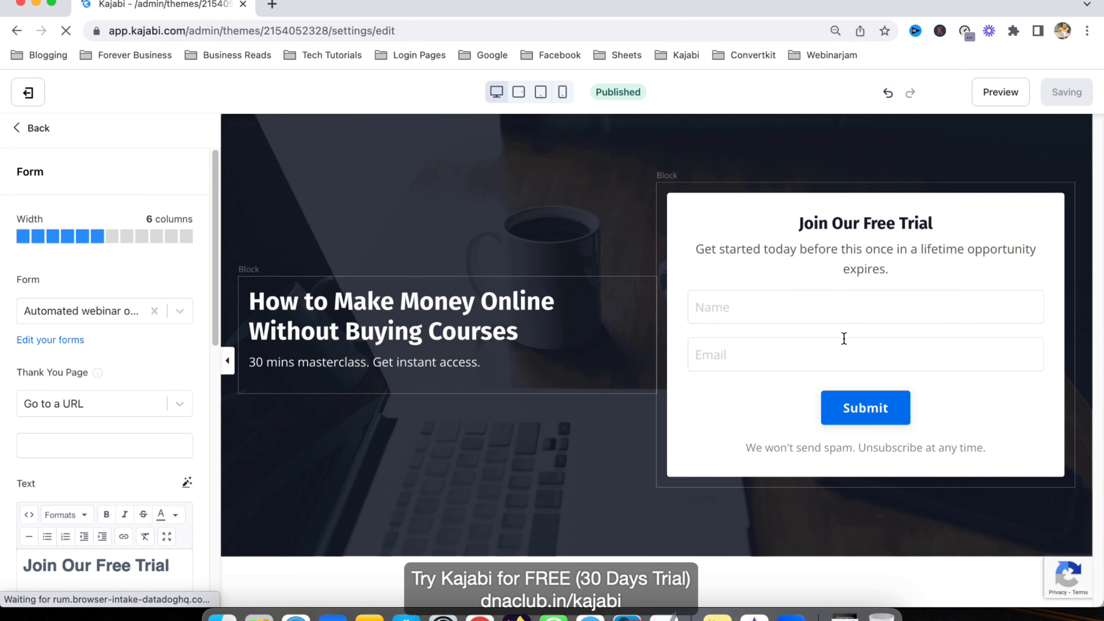
Step: Replace the form's 'Join Our Free Trial' heading with 'Submit your details'
scroll(109, 404, "down", 7)
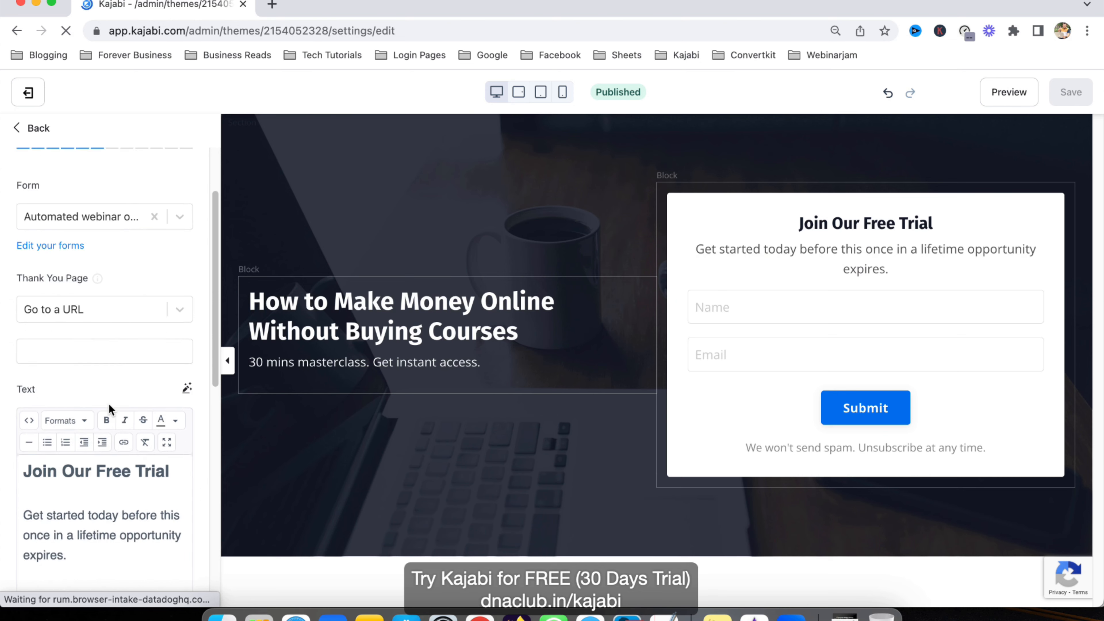
left_click_drag(26, 264, 166, 262)
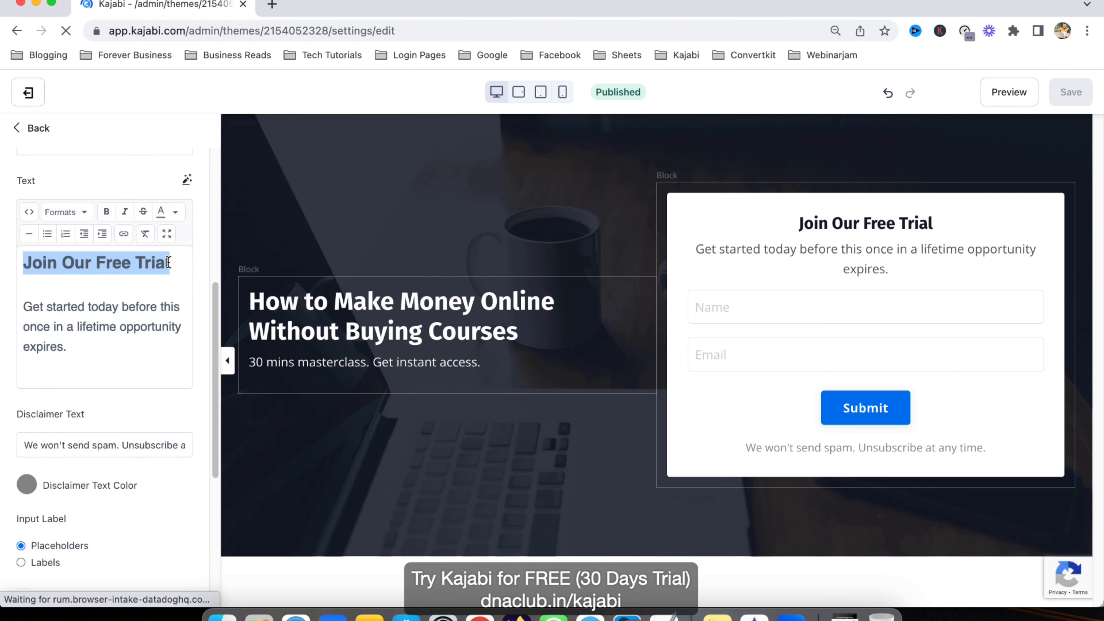
type("30 Min")
key("BackSpace")
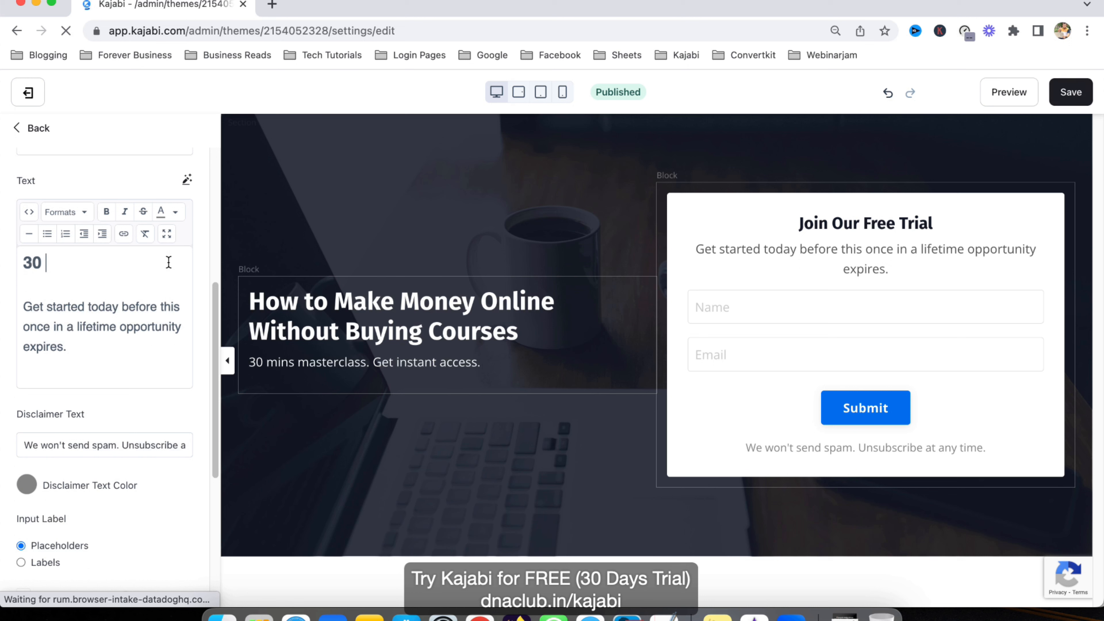
key("BackSpace")
key("BackSpace")
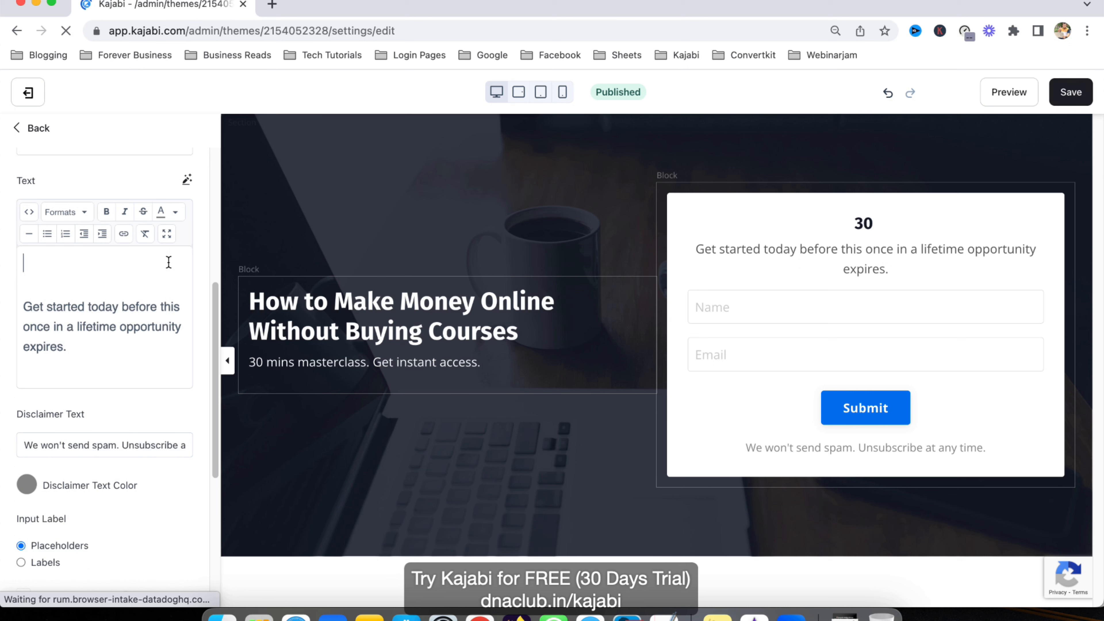
type("Submit your detao")
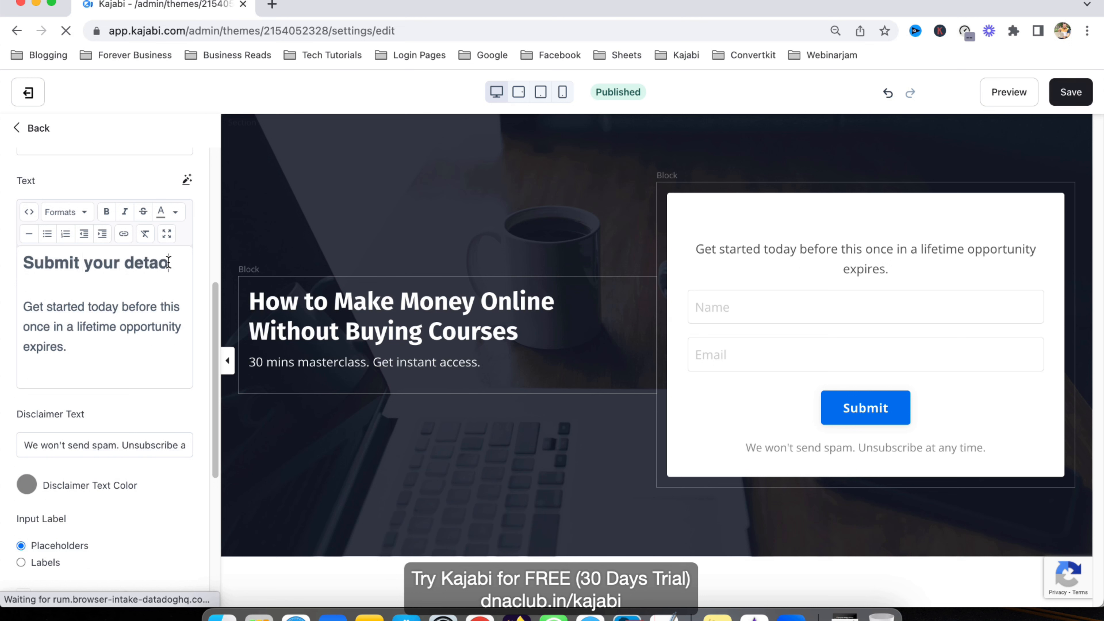
type("ls")
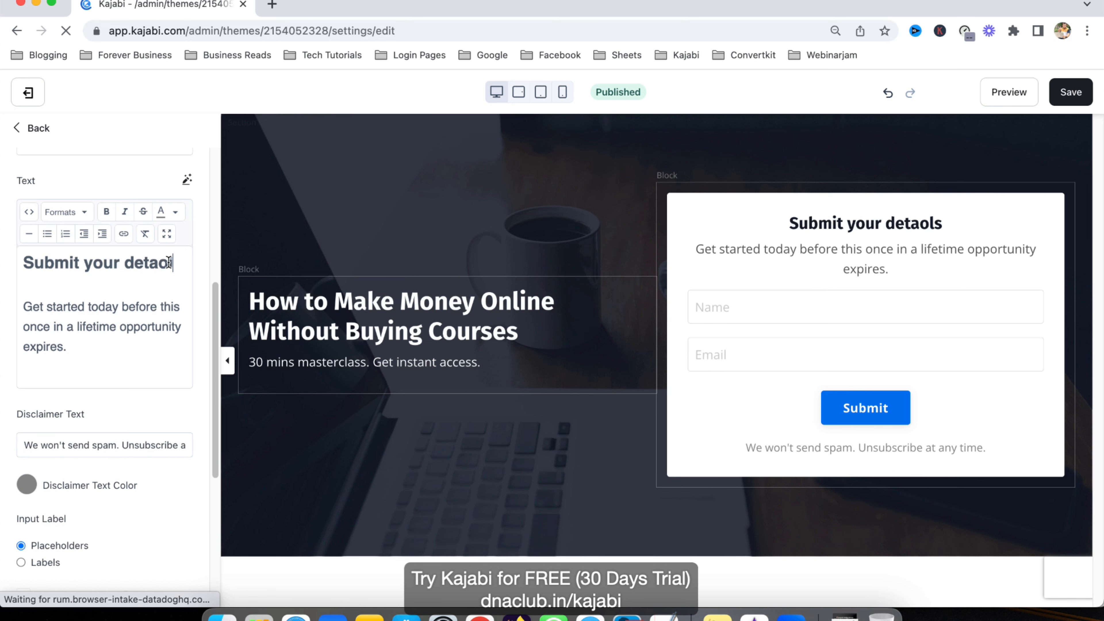
key("BackSpace")
key("BackSpace")
key("BackSpace")
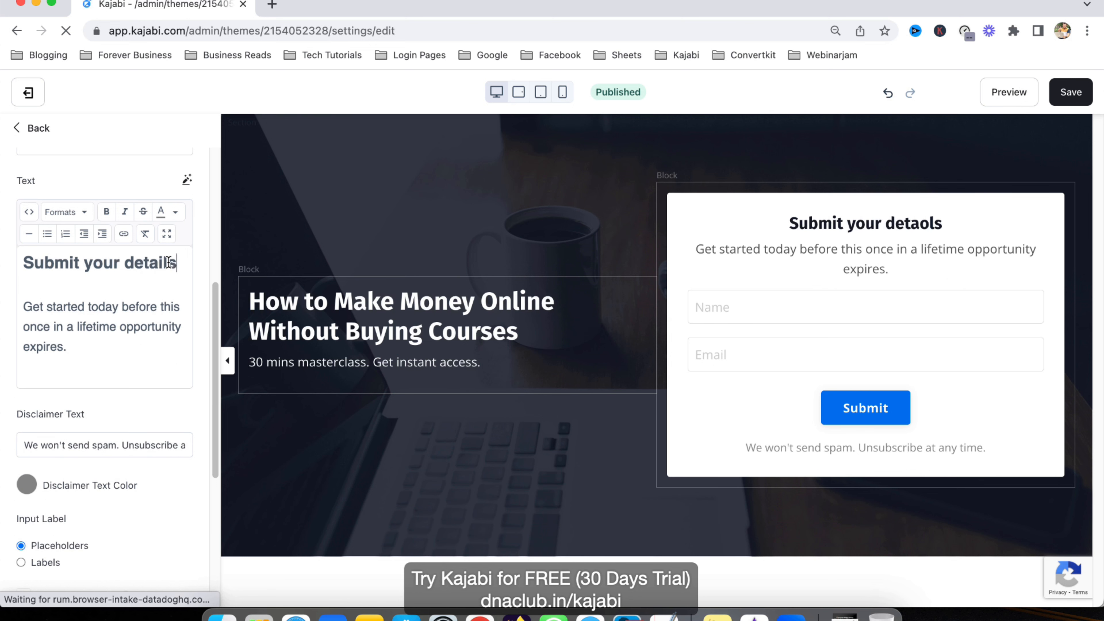
Step: Change the description text to 'Get webinar access instantly' and save the page
key("Down")
key("shift+Up")
key("shift+Up")
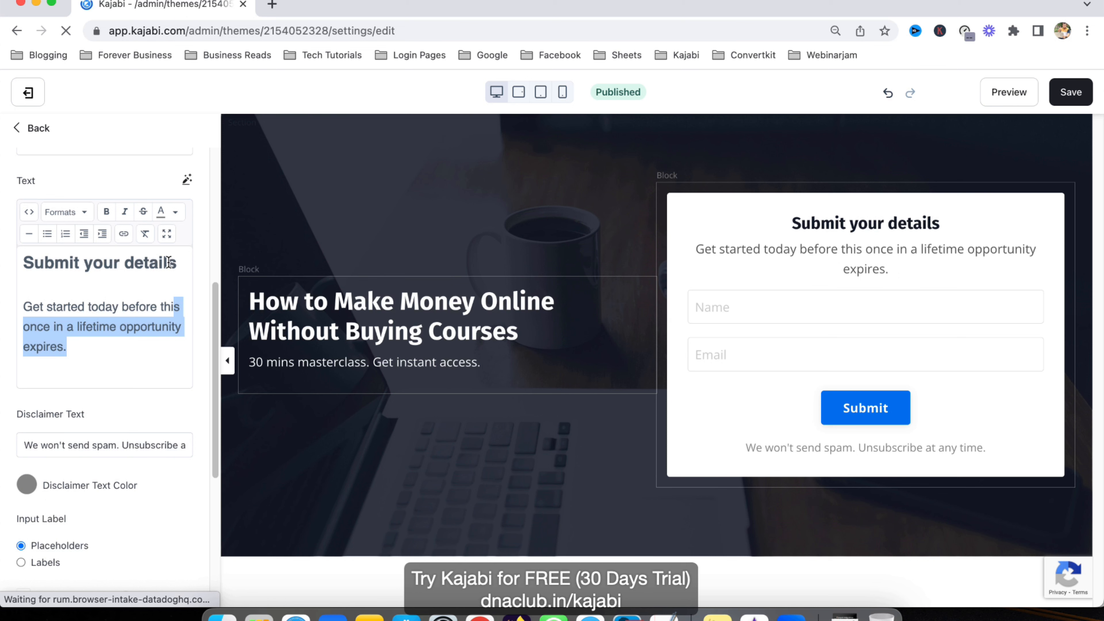
key("shift+Up")
key("shift+Up")
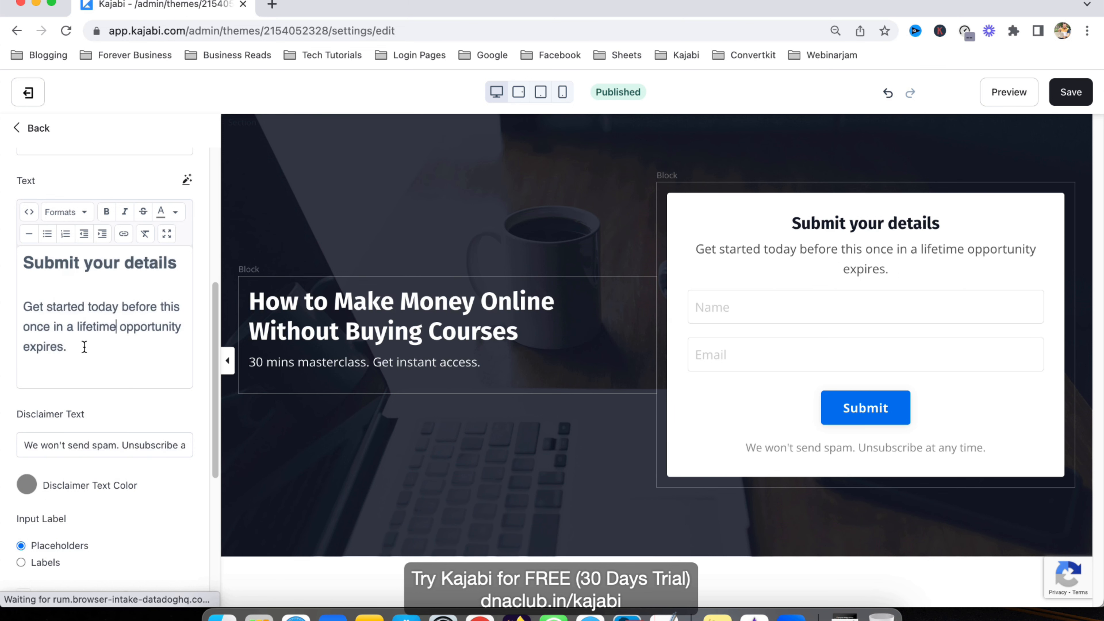
left_click_drag(86, 345, 43, 301)
type("wbeina")
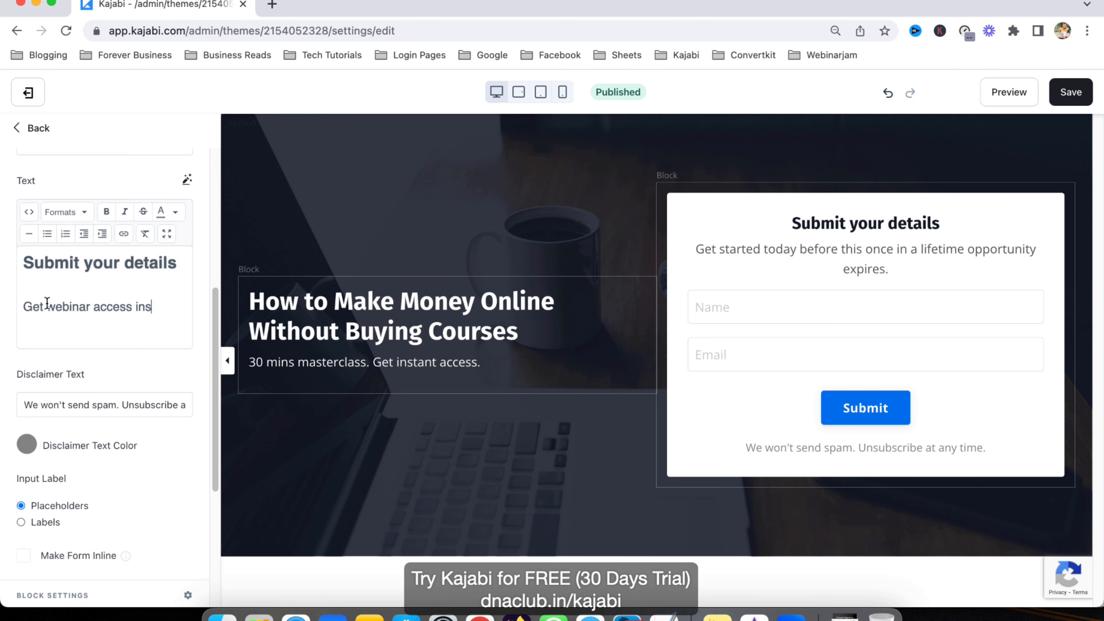
type("ntly")
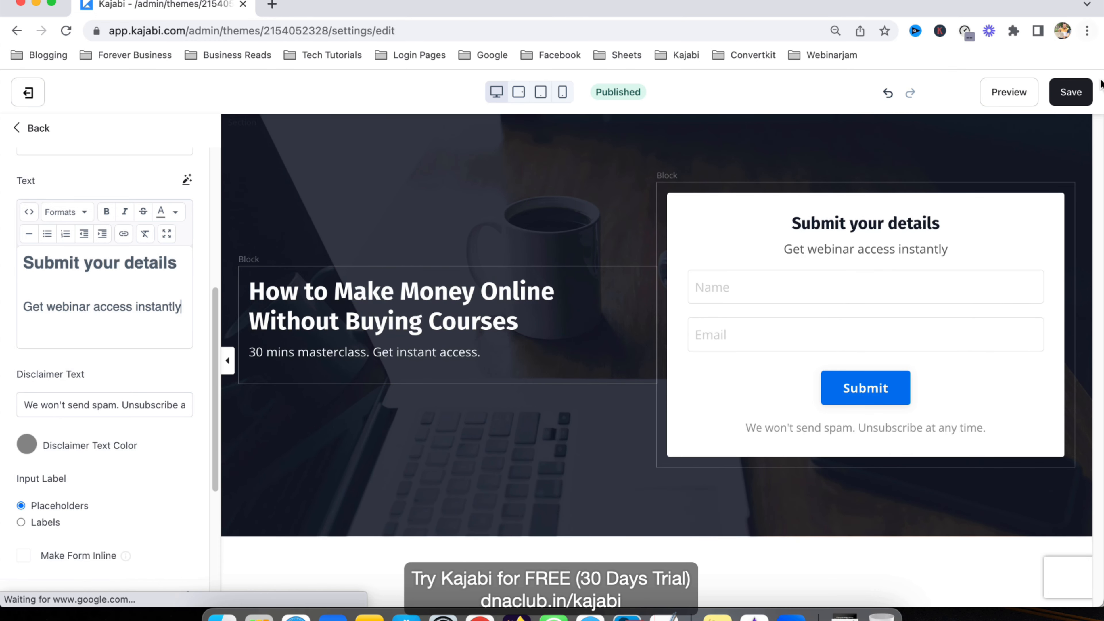
left_click(1080, 89)
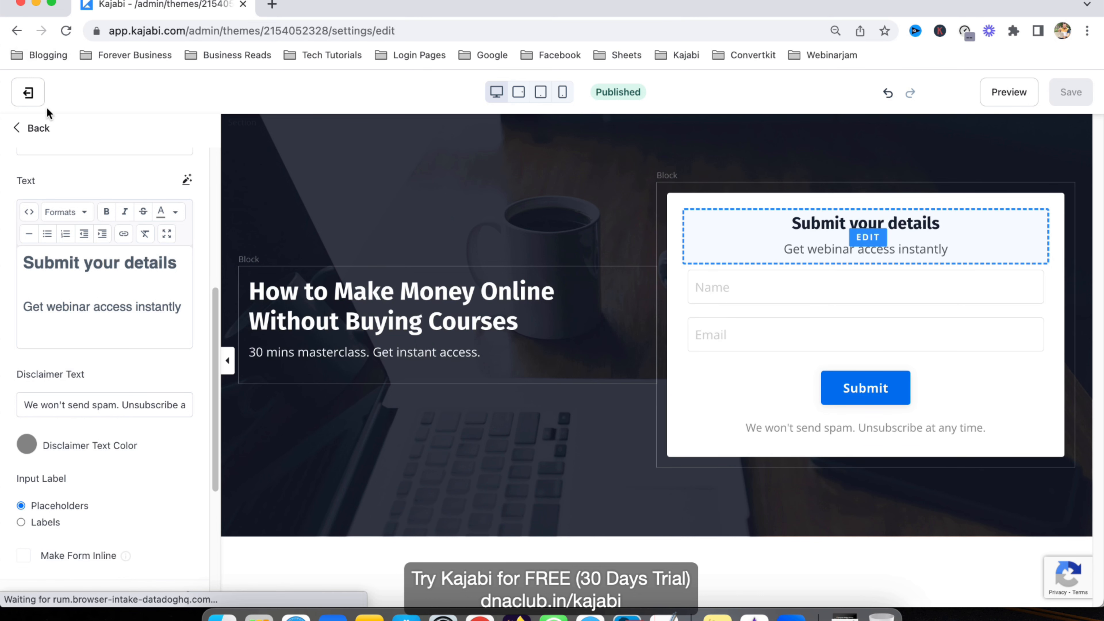
Step: Exit the opt-in page editor to the Landing pages list and start a New Landing Page
left_click(33, 129)
left_click(28, 92)
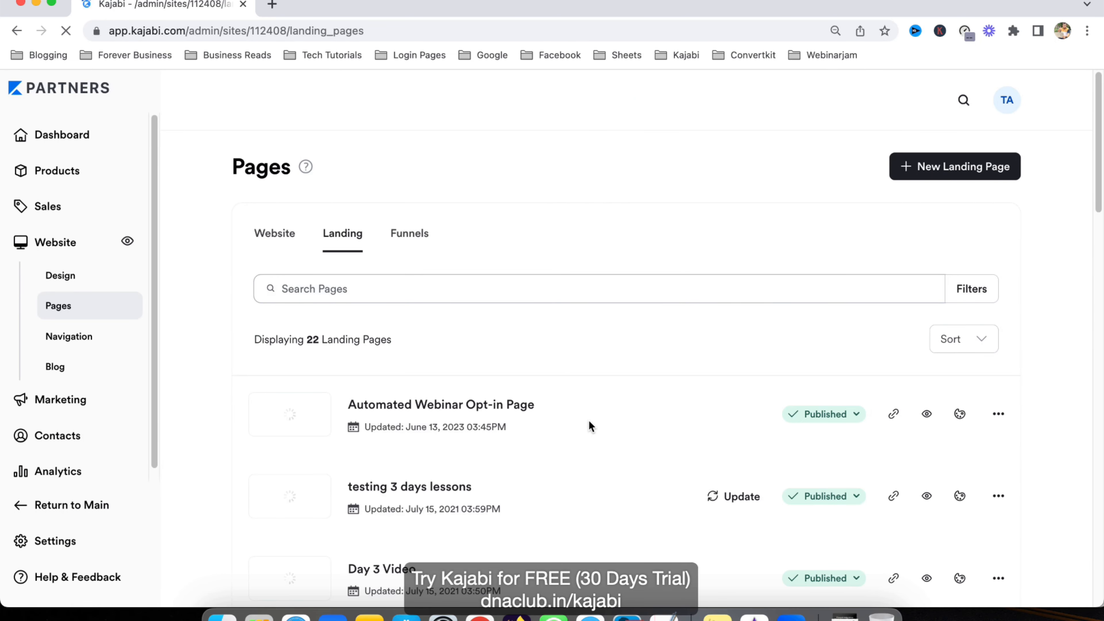
scroll(695, 359, "down", 1)
left_click(645, 285)
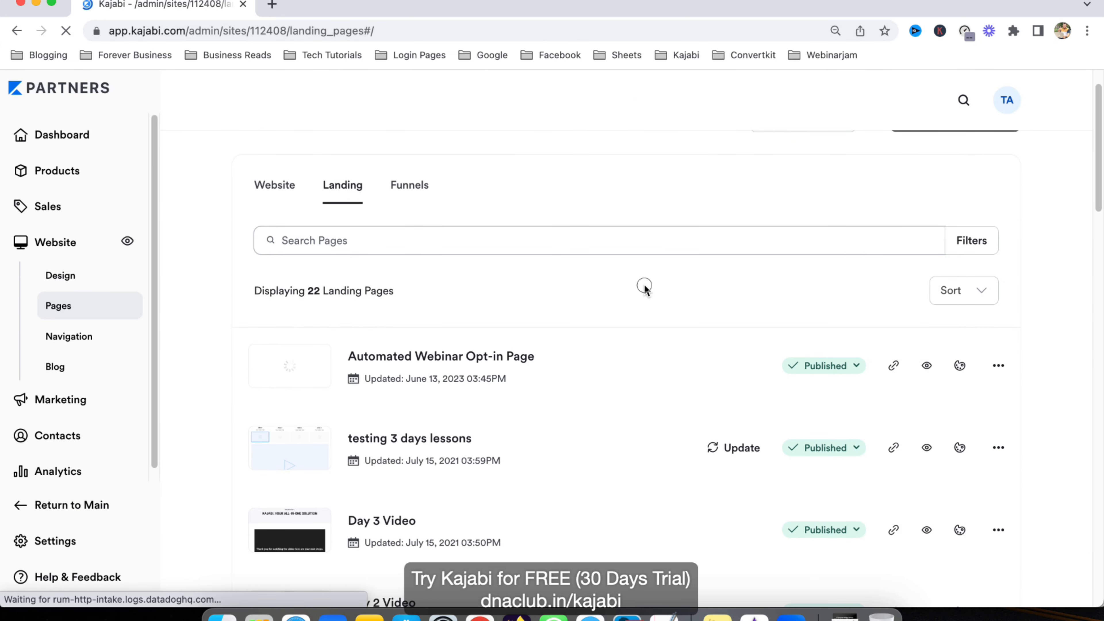
scroll(644, 284, "up", 1)
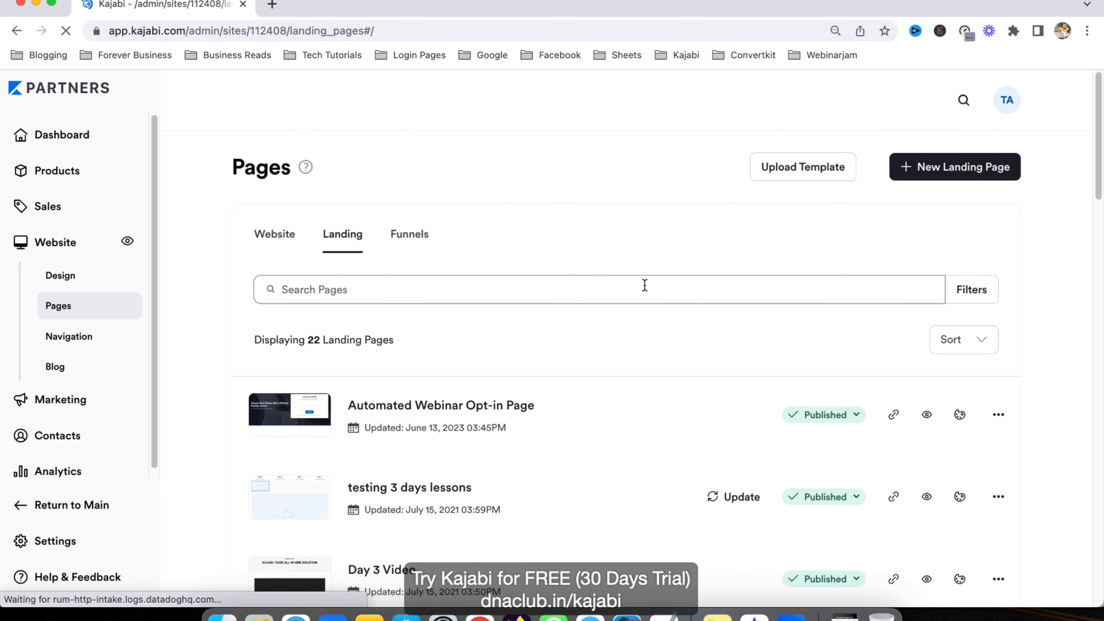
left_click(956, 174)
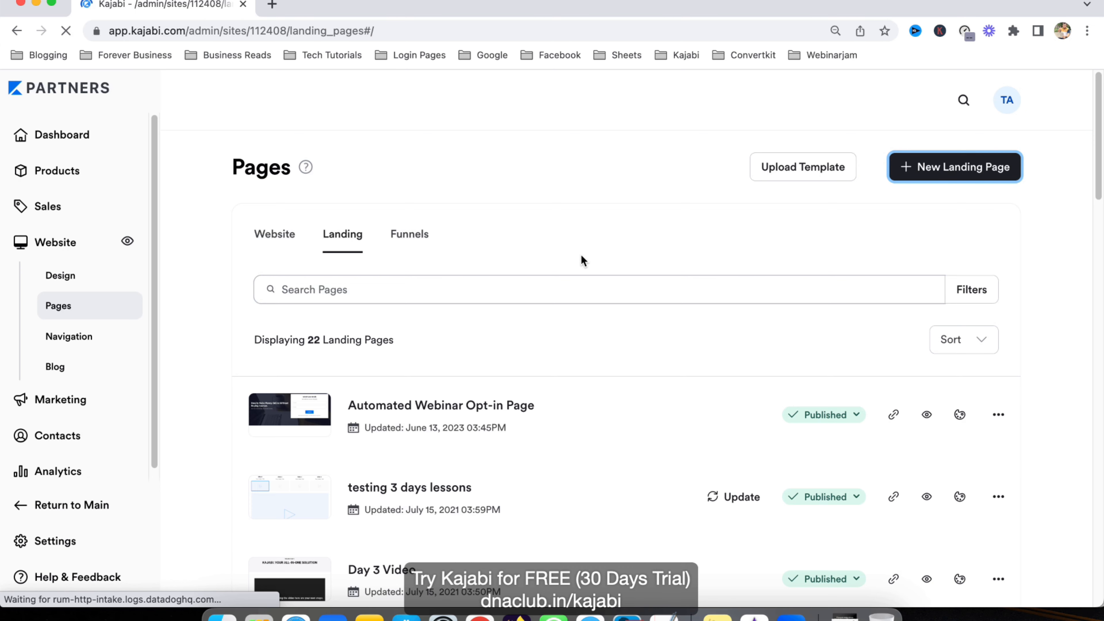
Step: Create a landing page from the Blank template titled 'Automated webinar room'
left_click(407, 376)
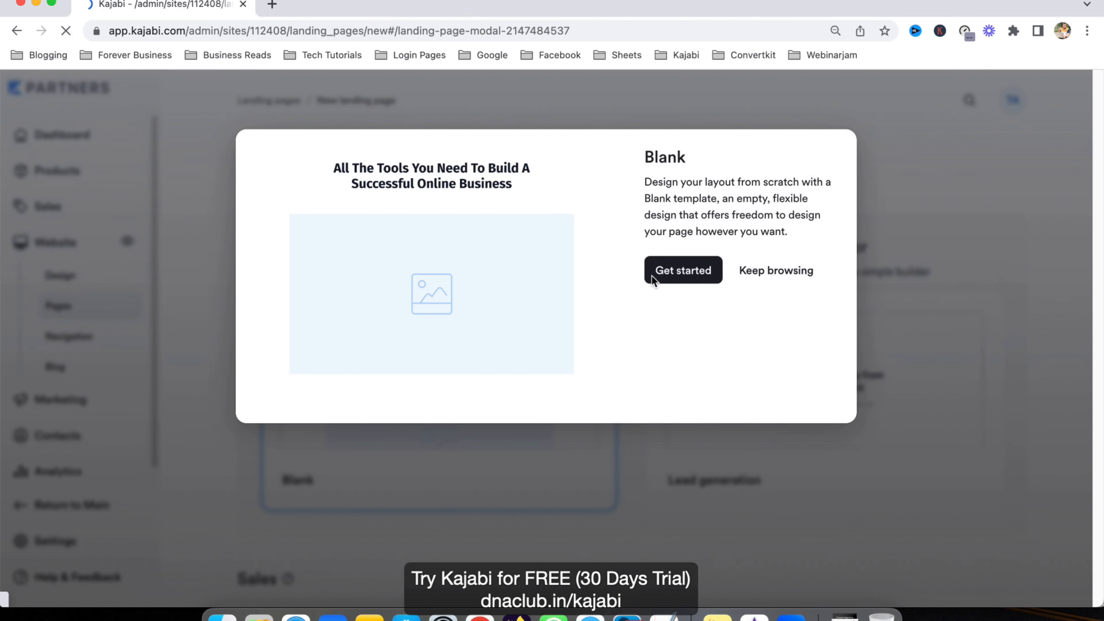
left_click(683, 270)
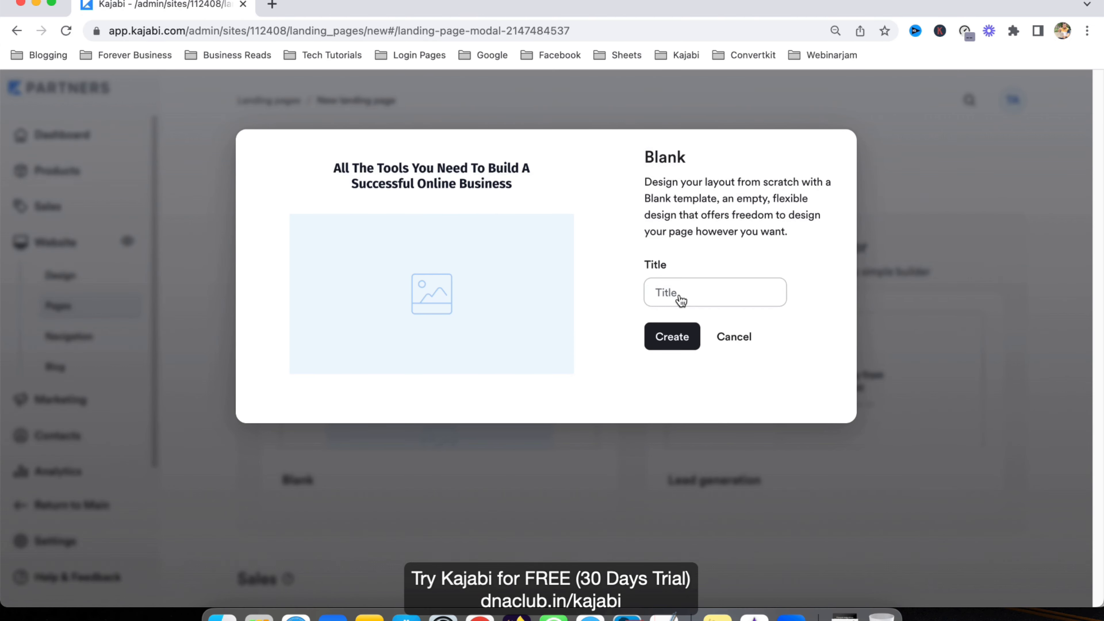
left_click(692, 293)
type("Aiutomat")
key("super+a")
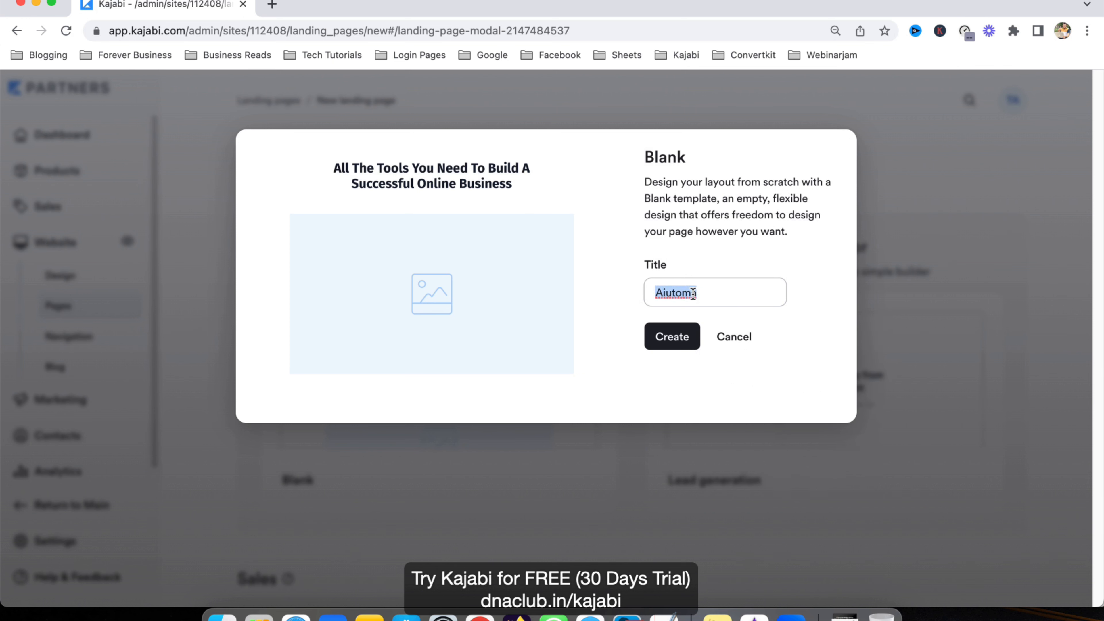
type("Automated webinar ")
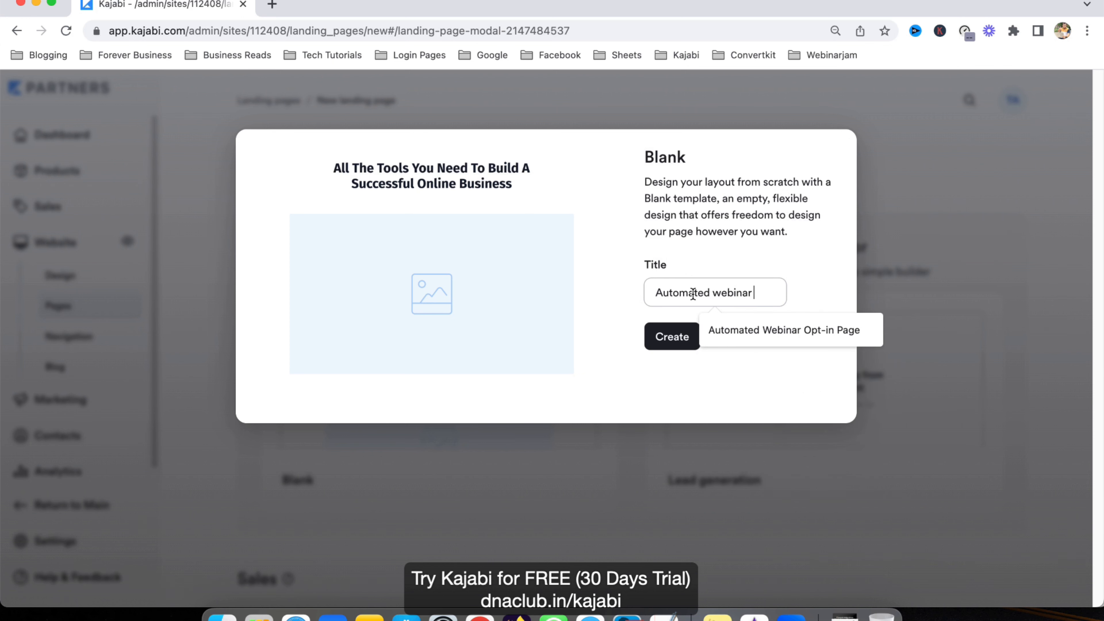
type("room")
left_click(674, 340)
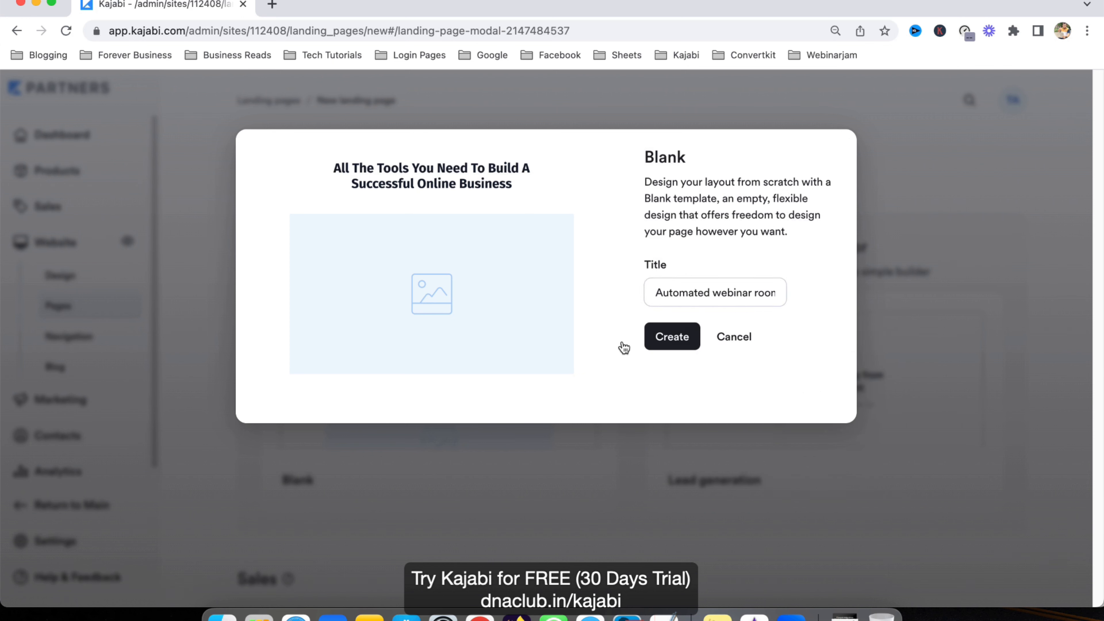
left_click(689, 337)
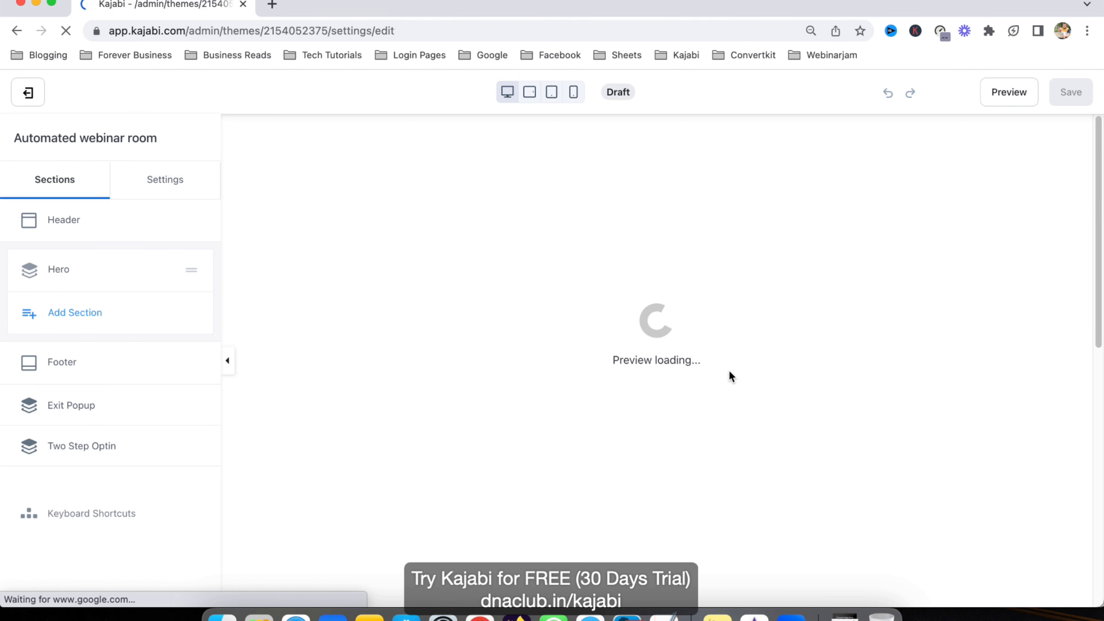
Step: Delete the Hero section's Image block and add a Video block in its place
left_click(61, 271)
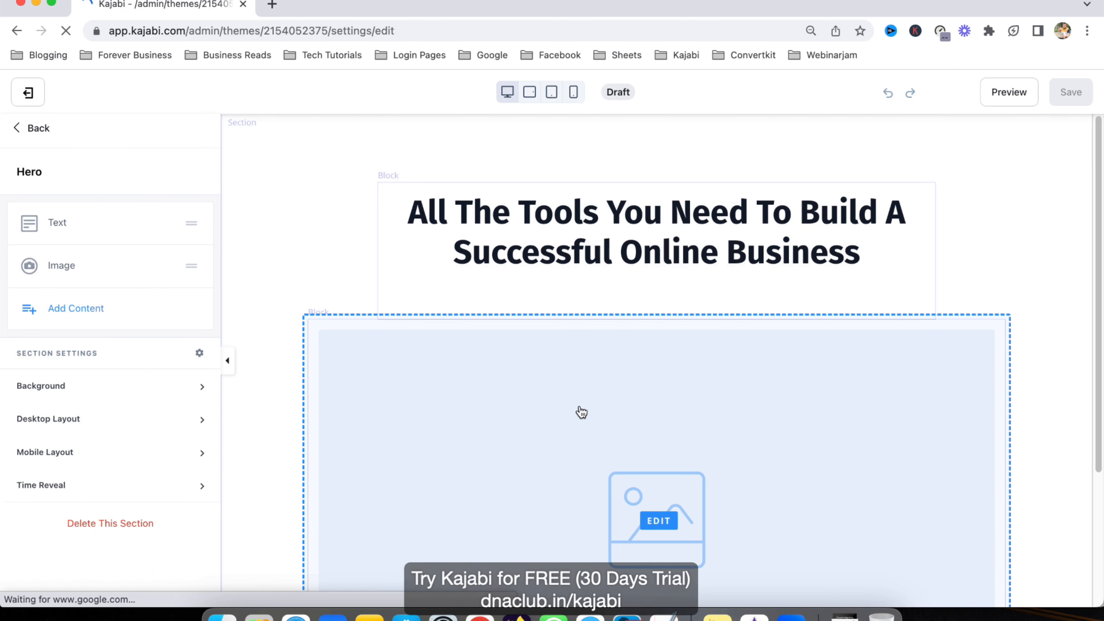
left_click(166, 265)
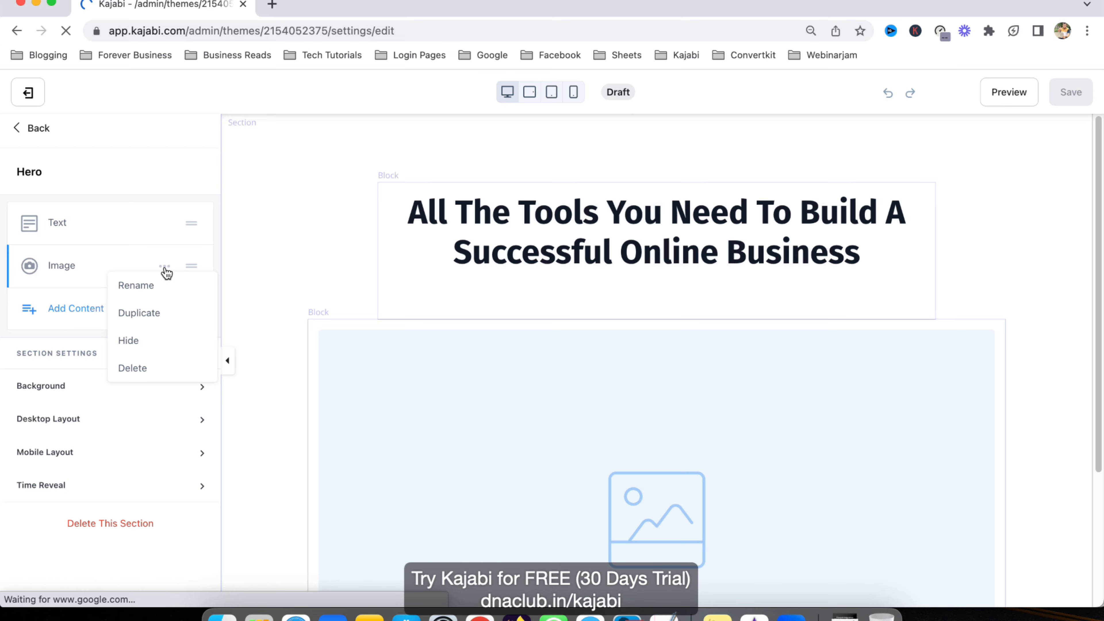
left_click(145, 375)
left_click(73, 266)
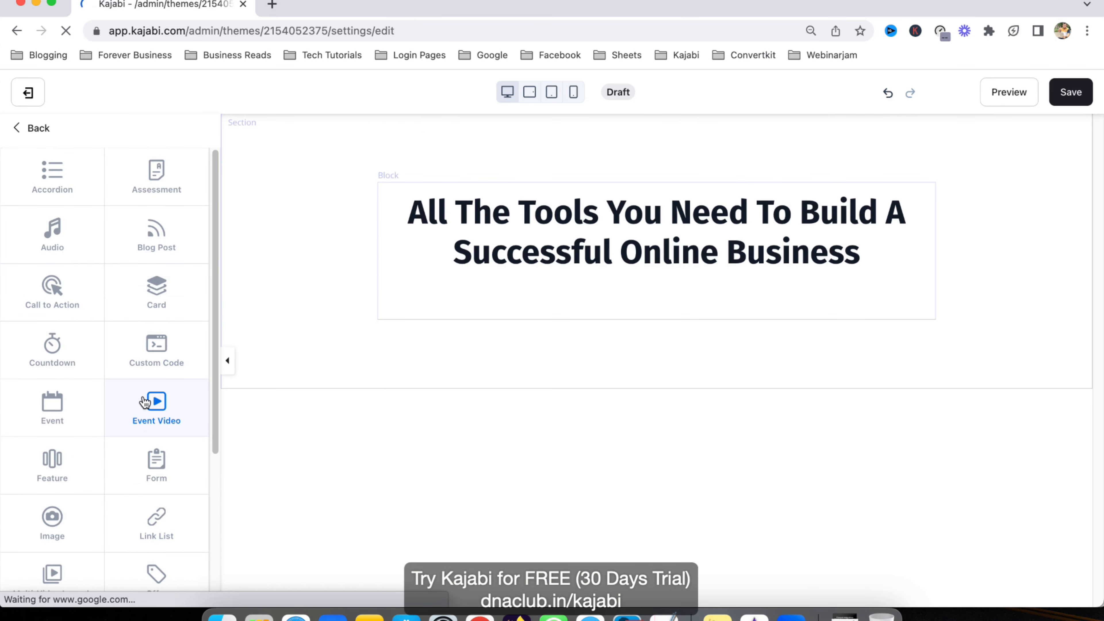
scroll(148, 435, "down", 2)
scroll(145, 470, "down", 3)
left_click(158, 500)
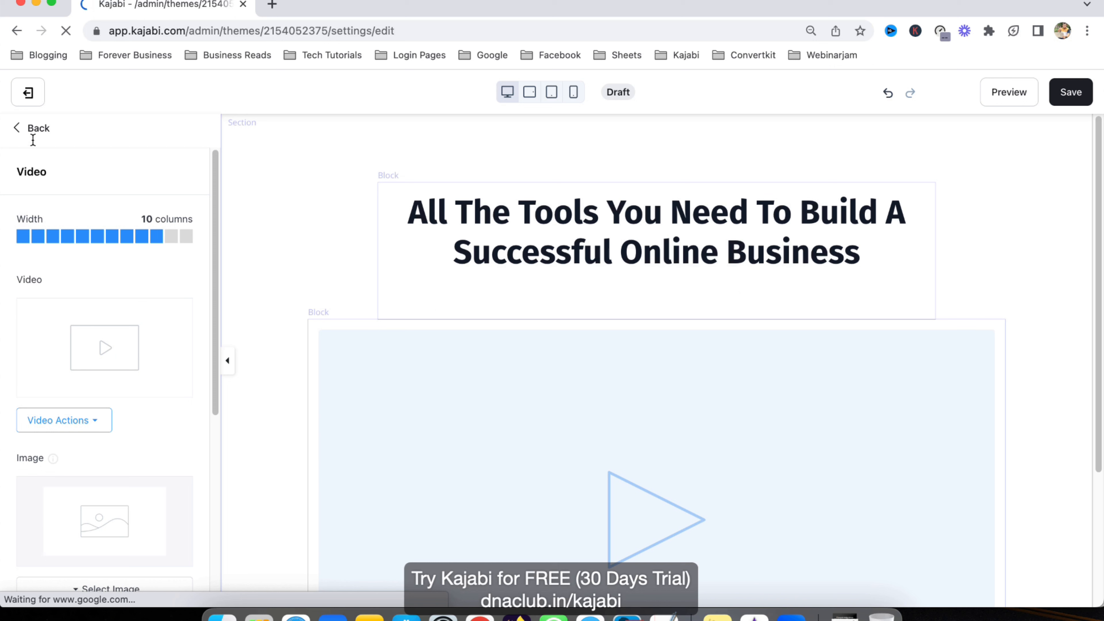
left_click(34, 127)
Step: Rewrite the Hero text block's heading as 'Make Money Online Without Buying Courses'
left_click(55, 219)
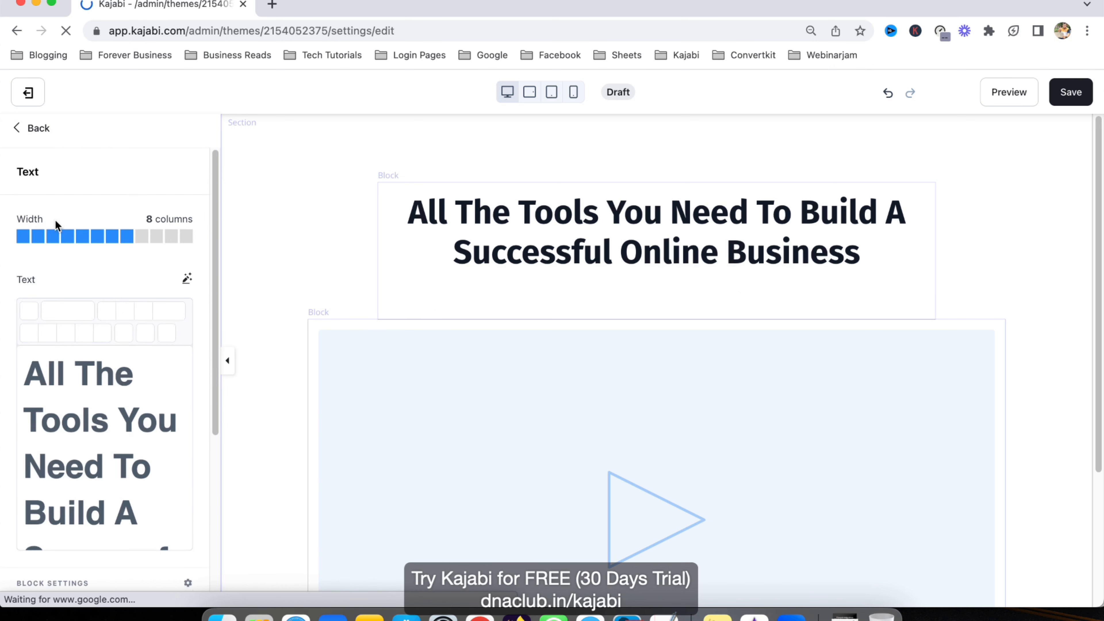
triple_click(80, 398)
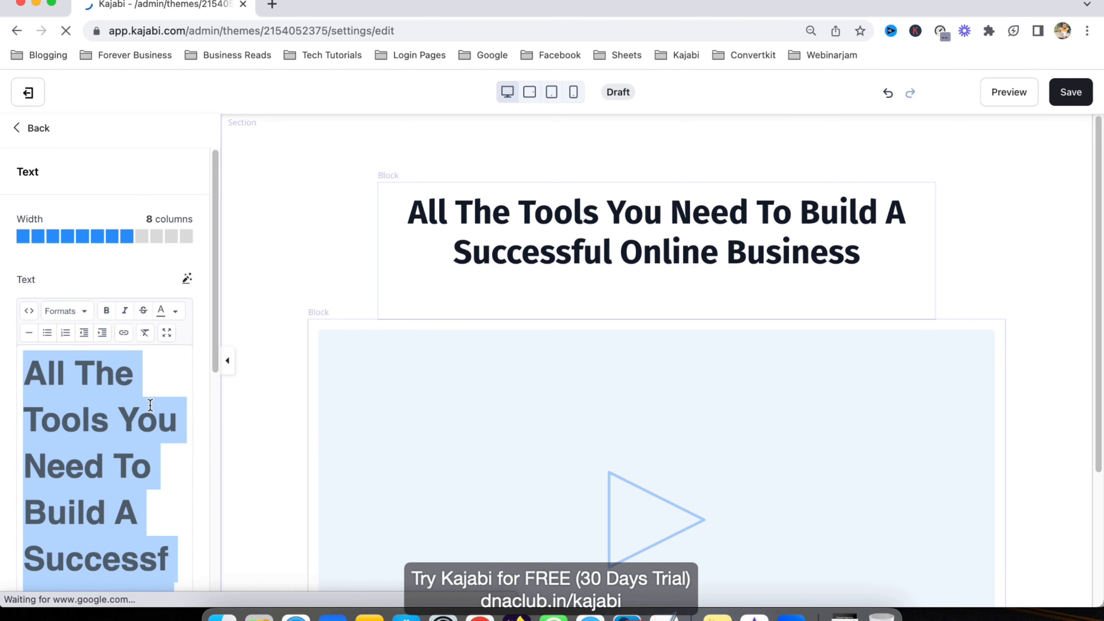
type("Mak")
key("BackSpace")
type("ke ")
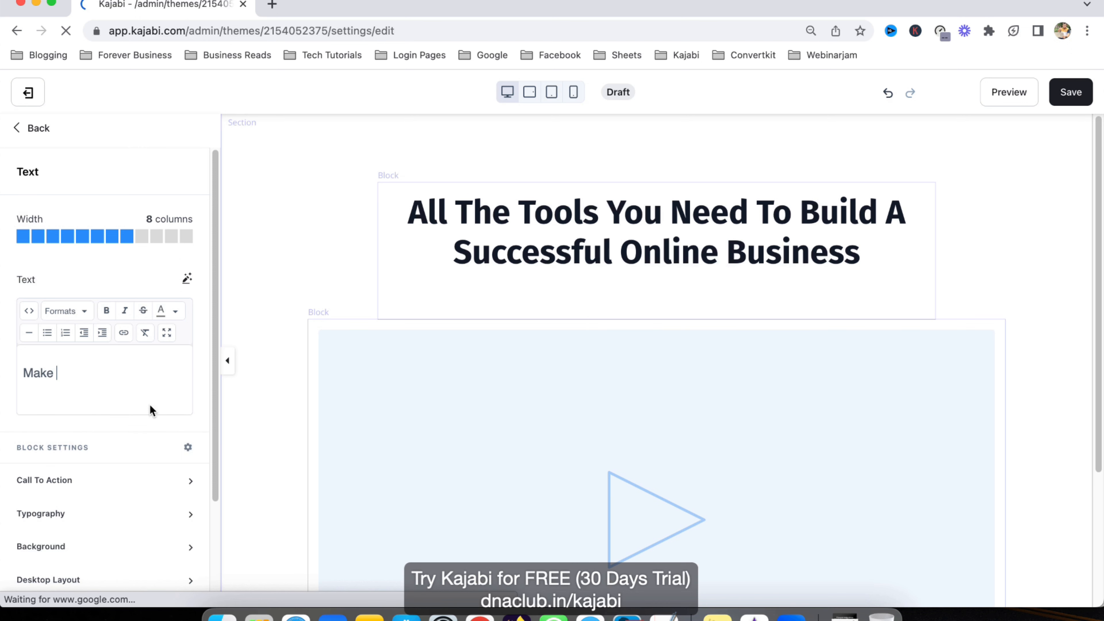
type("Mnoe")
key("BackSpace")
key("BackSpace")
key("BackSpace")
type("one")
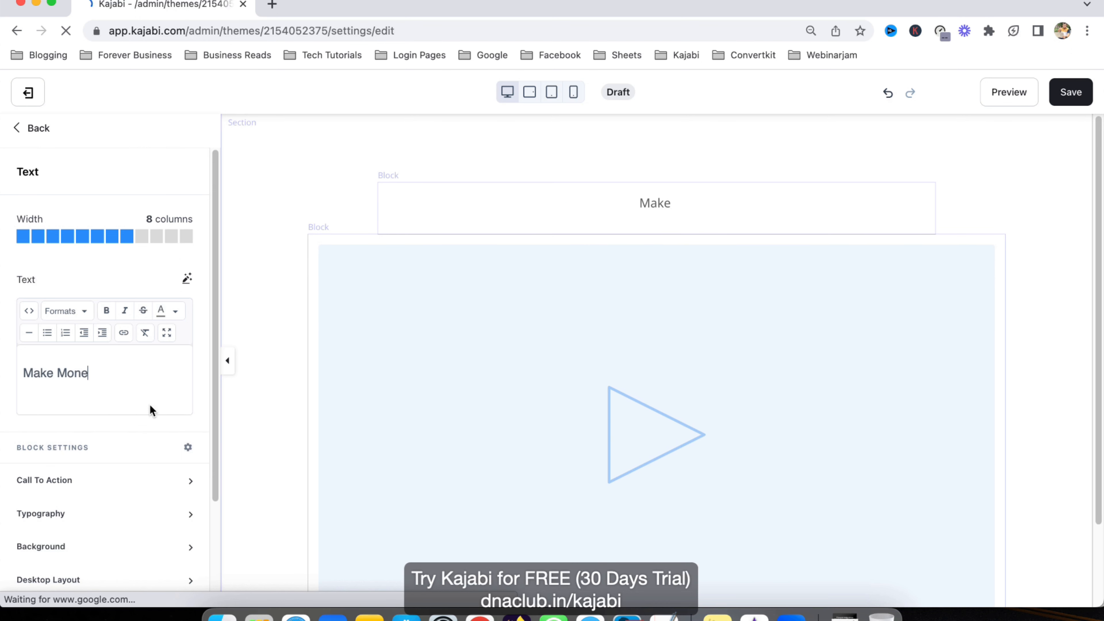
type("y Online Withgoyut")
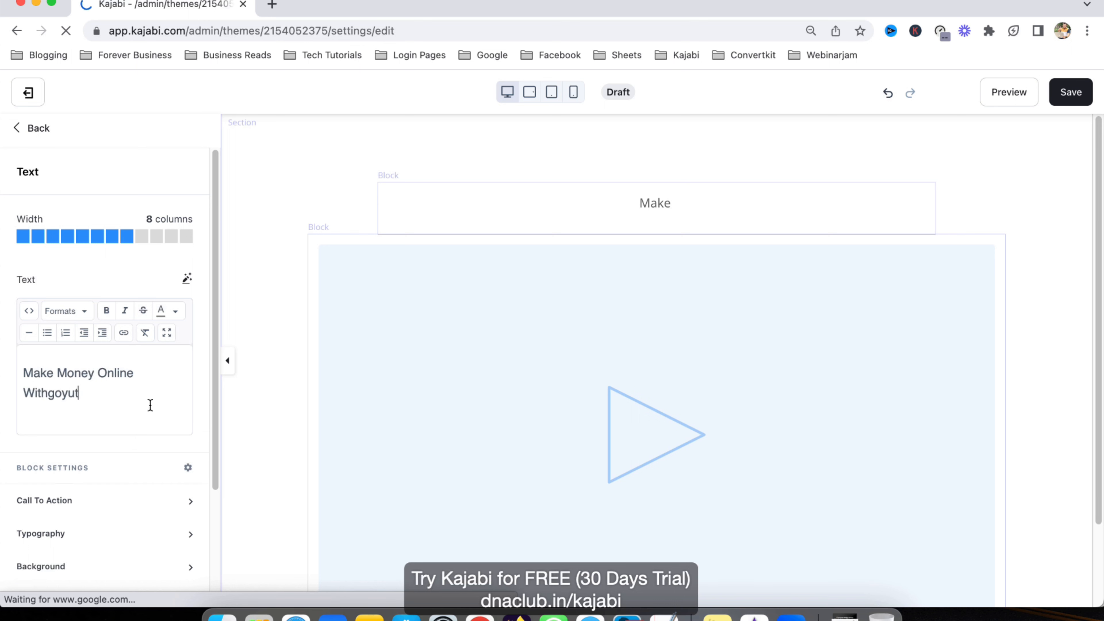
key("BackSpace")
key("BackSpace")
type("Bu")
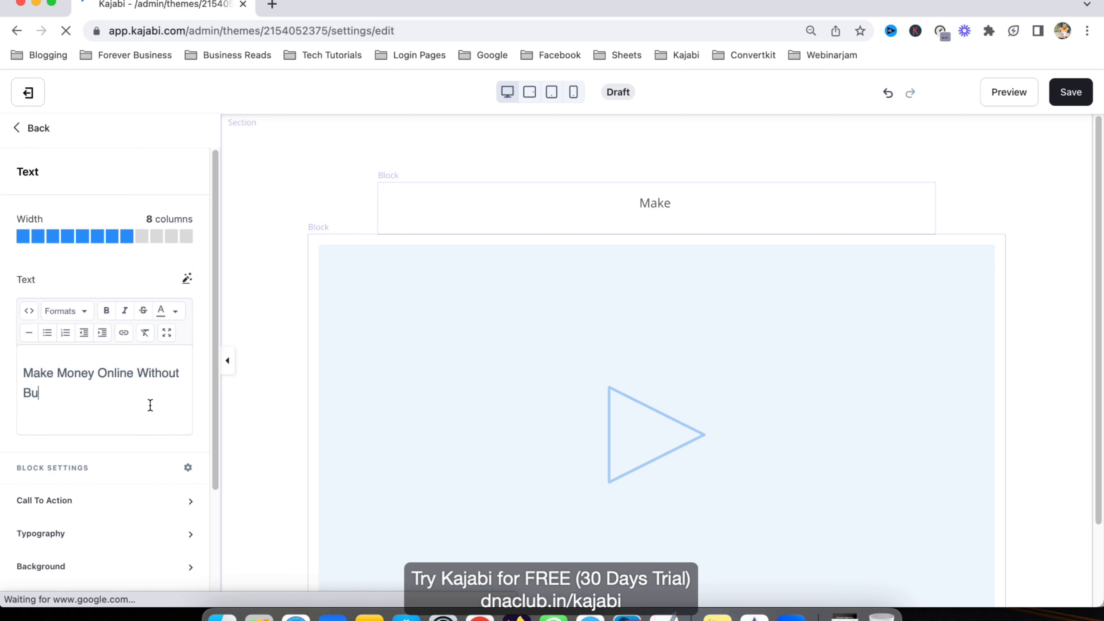
type("ying Courses")
left_click(587, 389)
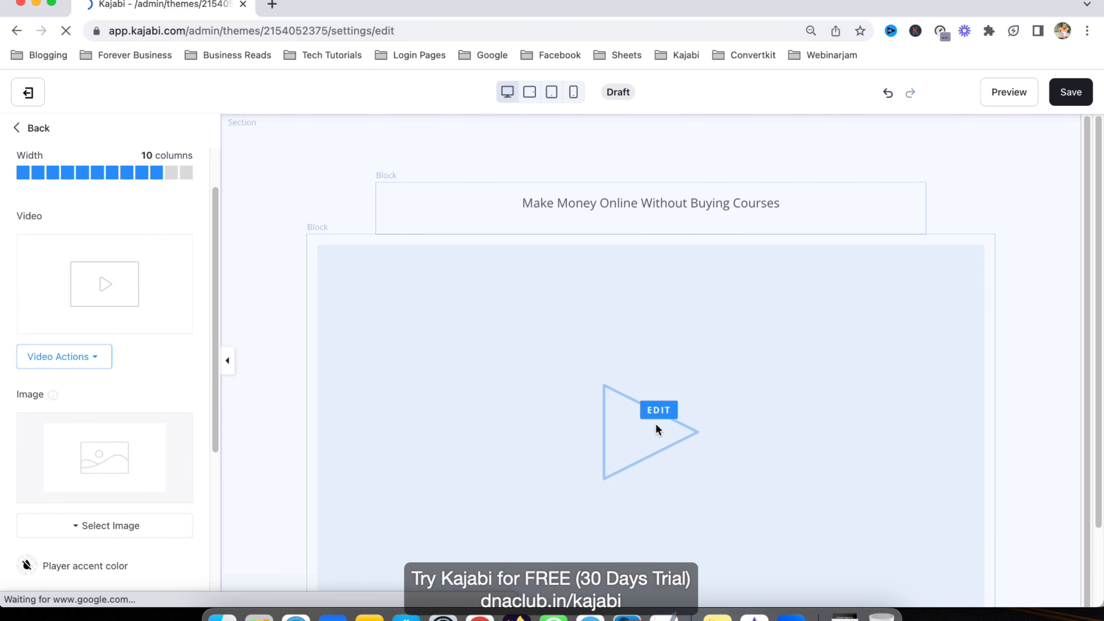
Step: Upload the .mov webinar recording from the device into the video block
left_click(78, 355)
left_click(91, 385)
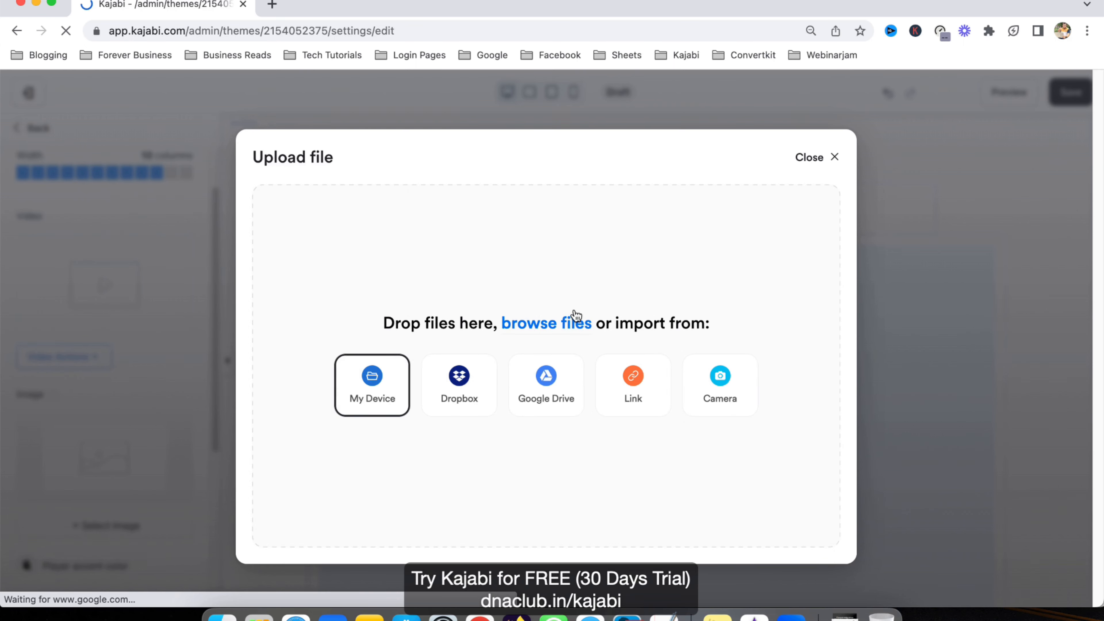
left_click(609, 236)
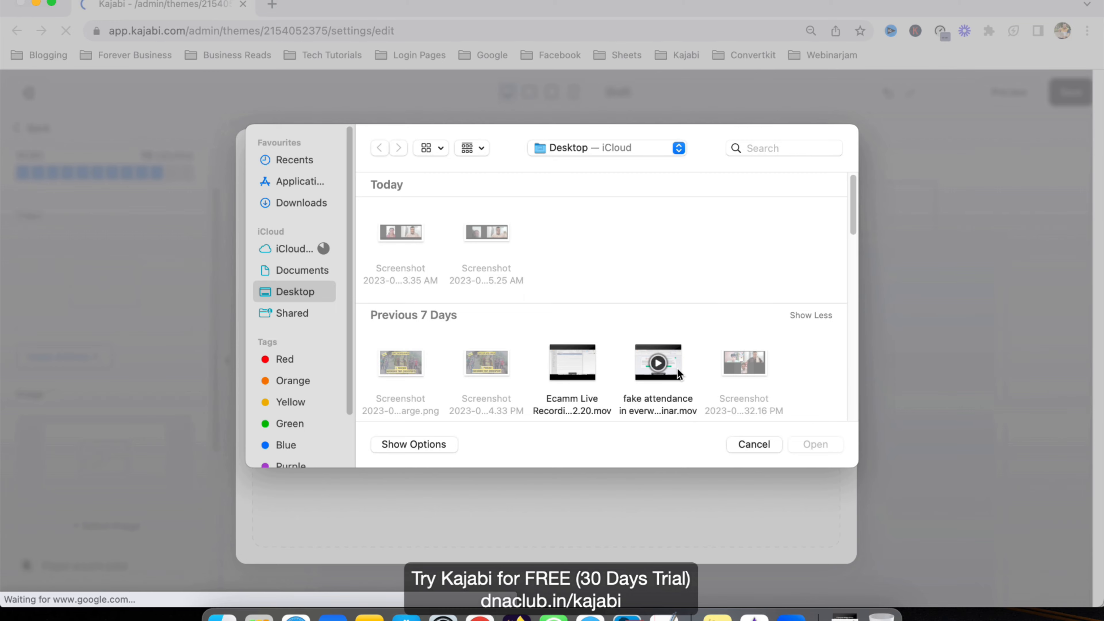
double_click(686, 378)
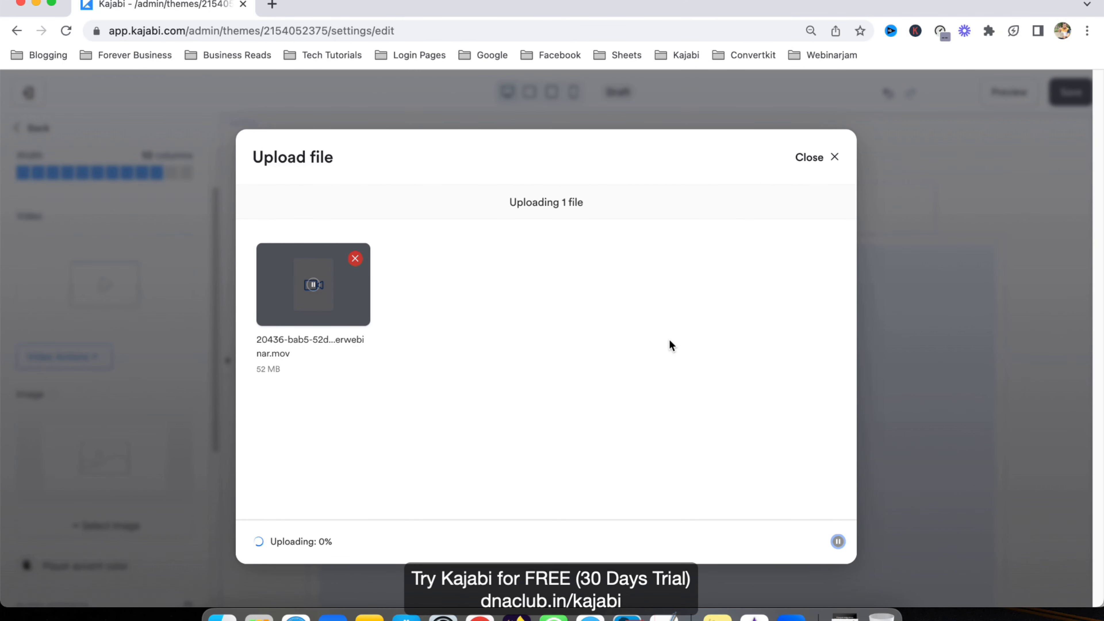
Step: Tick Show Controls On Load under Player Settings and save the page
left_click(41, 388)
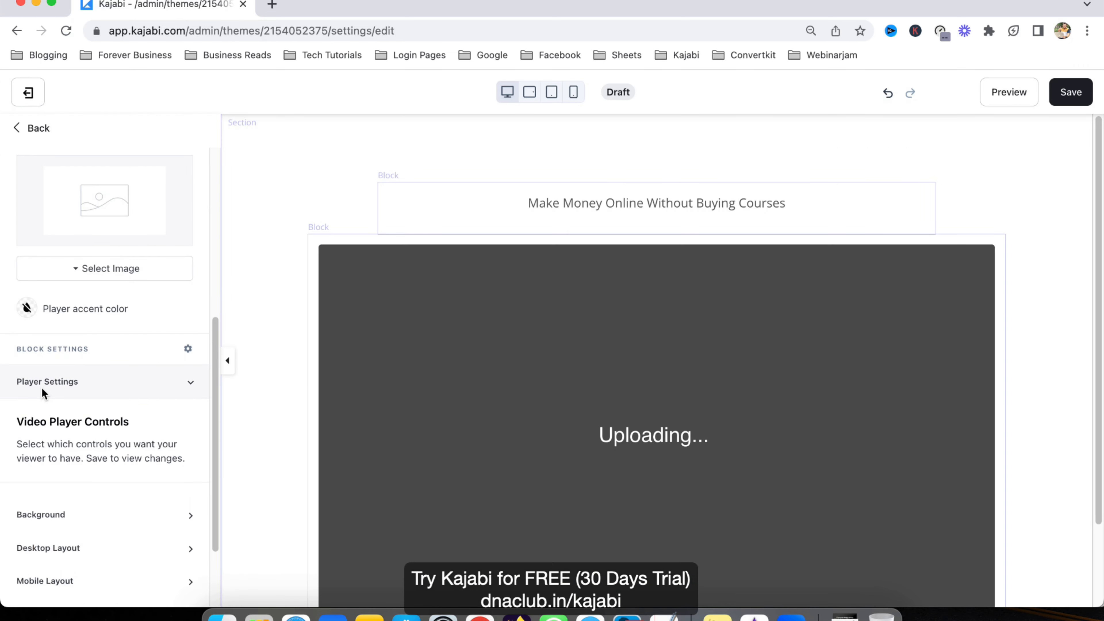
scroll(46, 422, "down", 3)
scroll(51, 440, "down", 3)
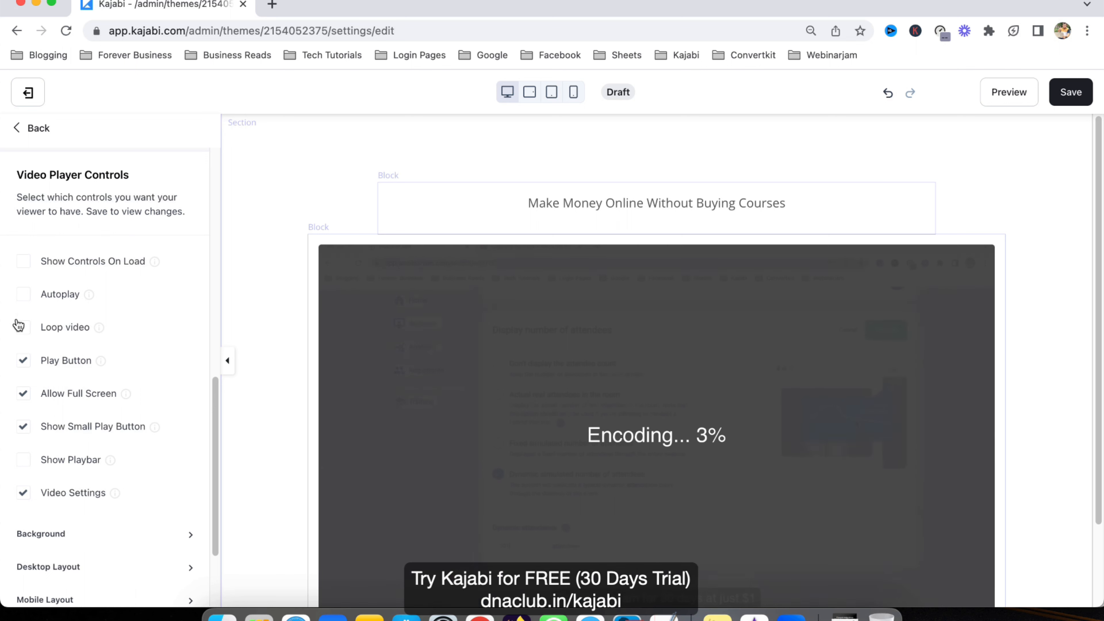
left_click(23, 294)
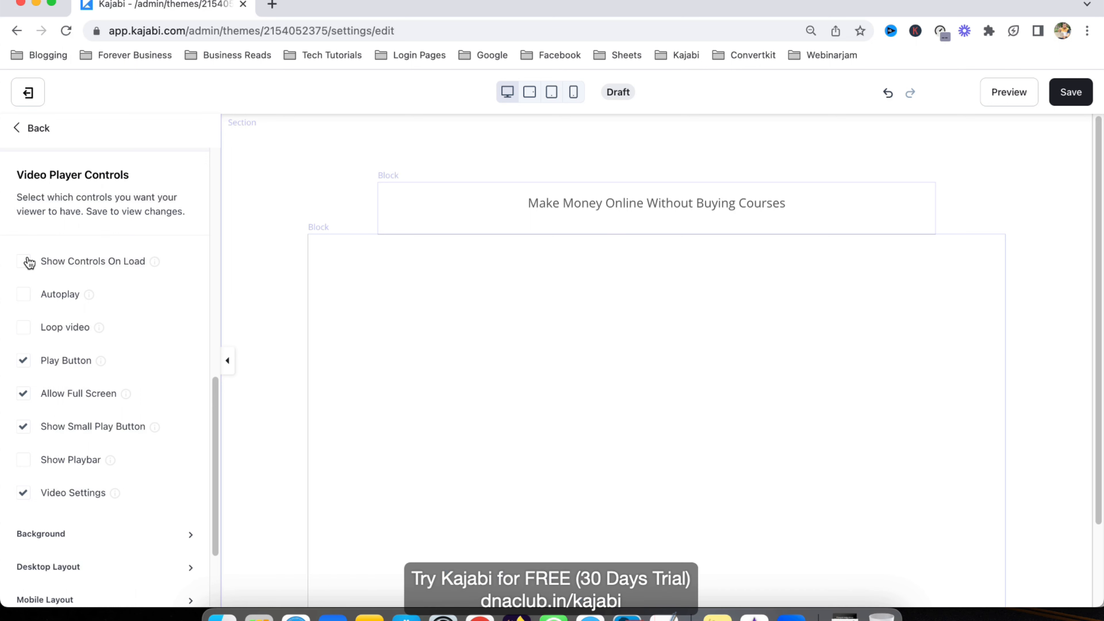
left_click(24, 261)
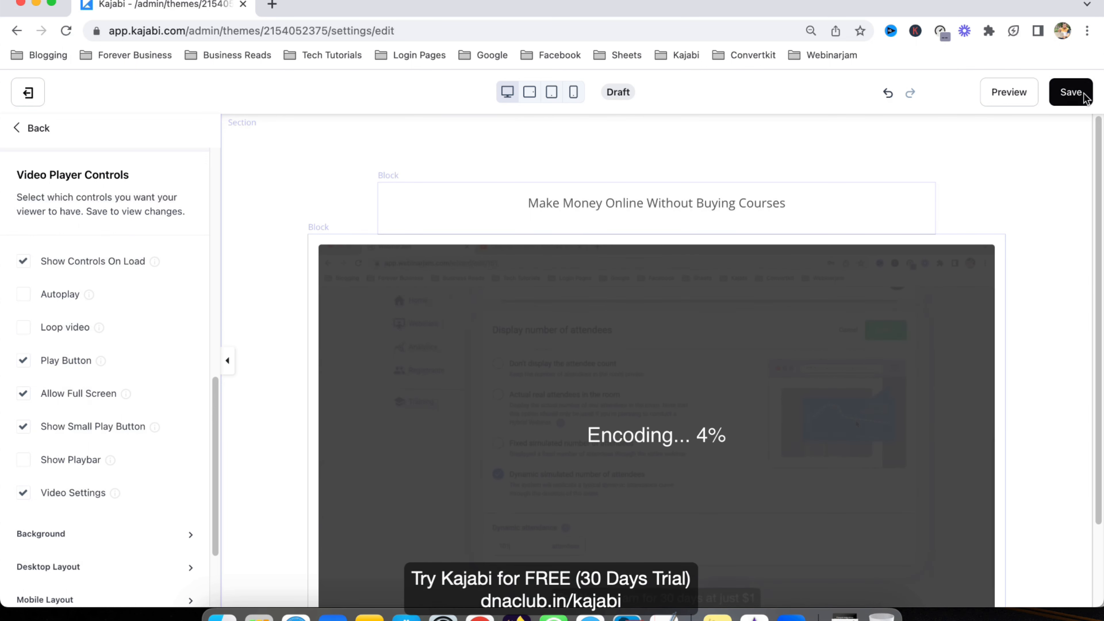
left_click(1074, 93)
scroll(123, 313, "up", 3)
scroll(121, 309, "up", 8)
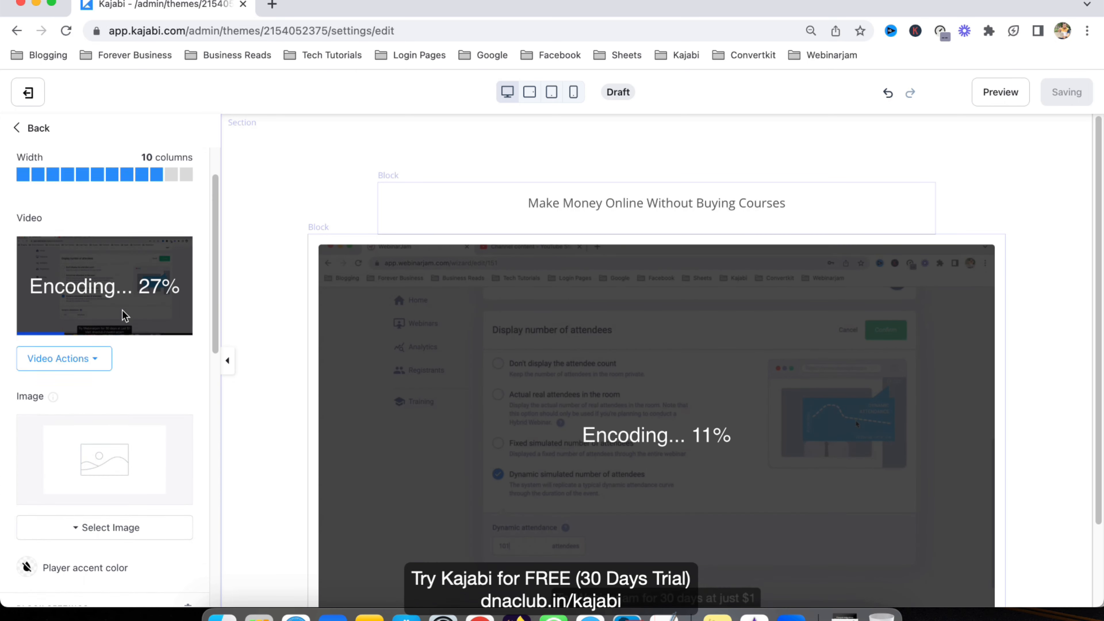
scroll(121, 308, "down", 14)
scroll(64, 346, "up", 2)
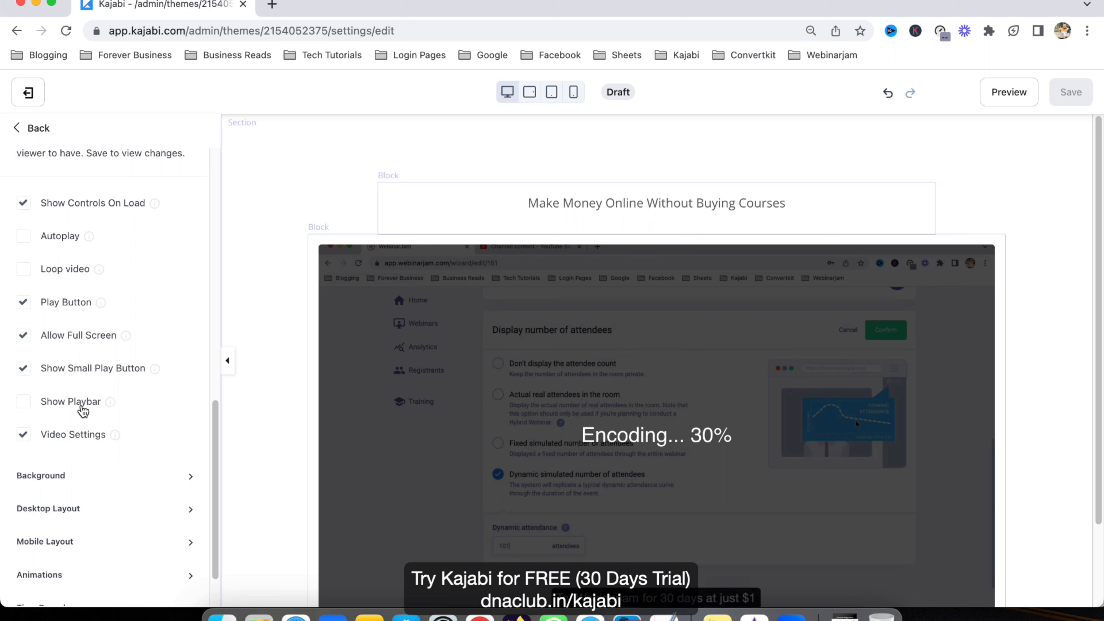
scroll(87, 421, "down", 2)
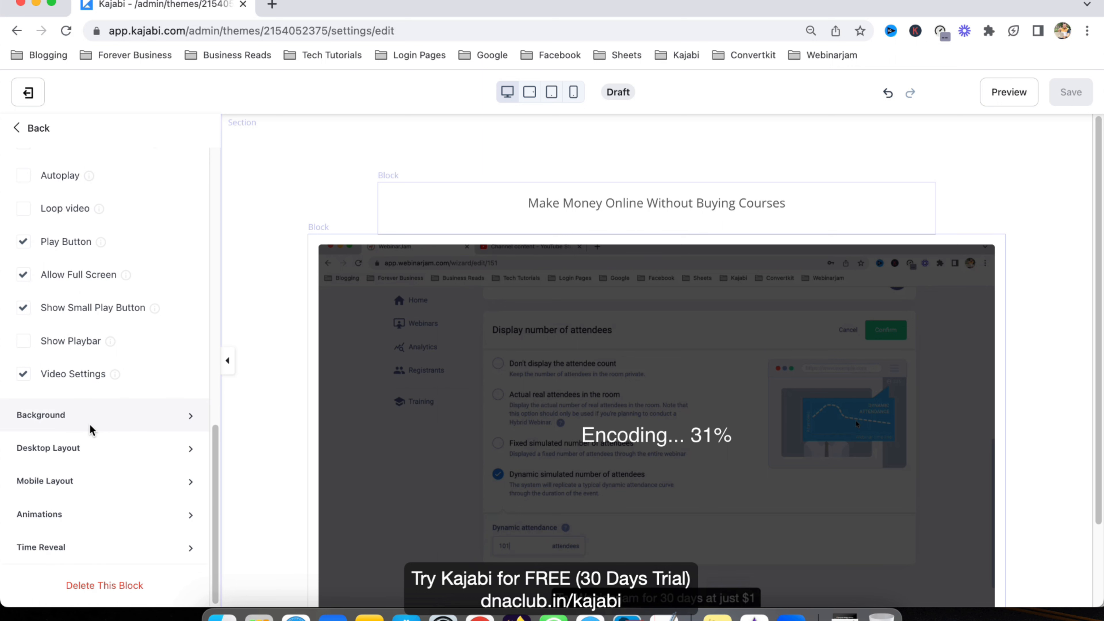
scroll(89, 424, "up", 10)
Step: Pick the recent 'World Class Training' cover as the video's thumbnail image
scroll(139, 326, "up", 4)
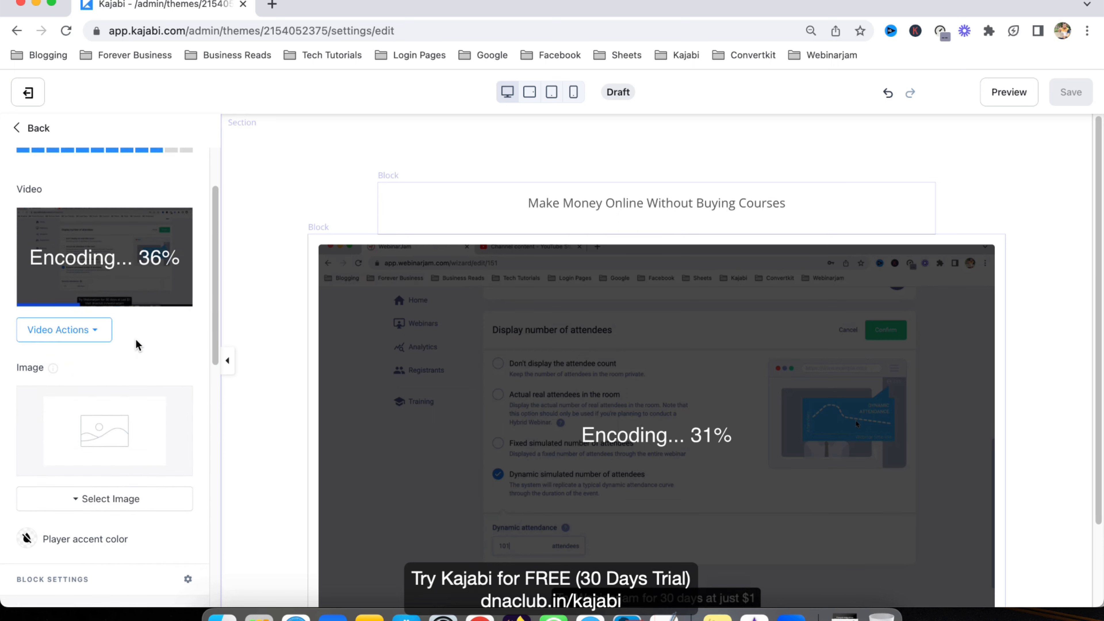
scroll(125, 331, "down", 3)
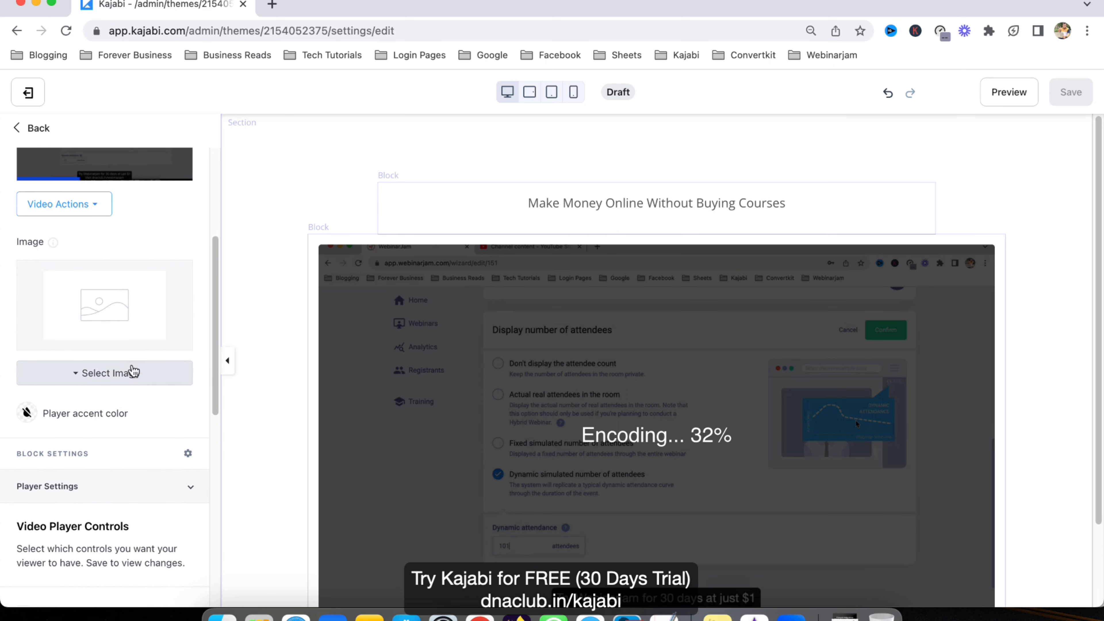
left_click(138, 380)
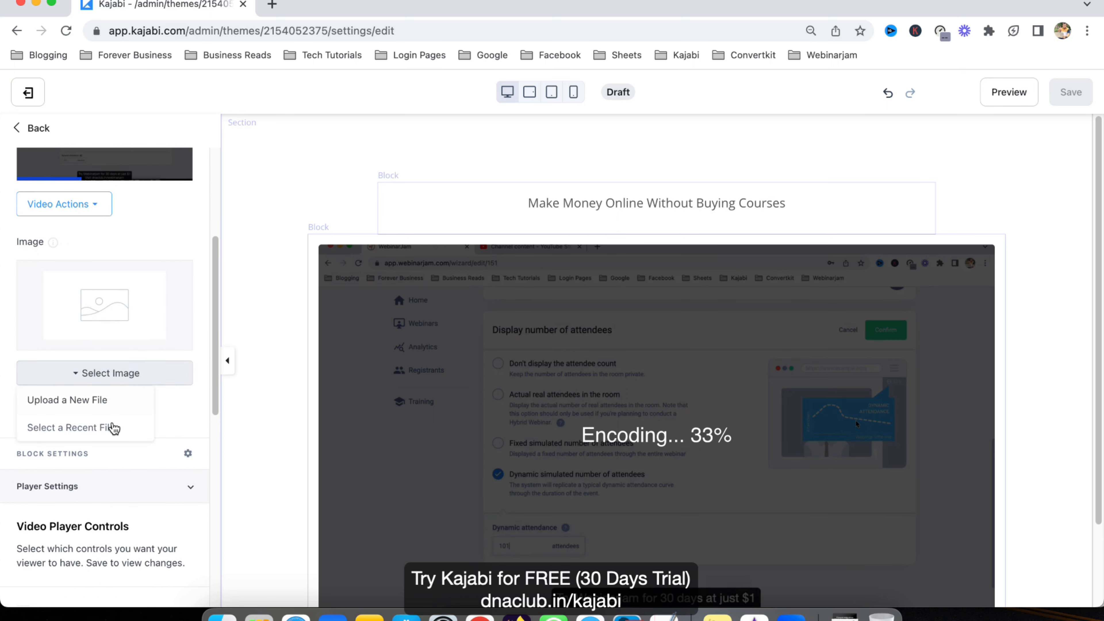
left_click(101, 426)
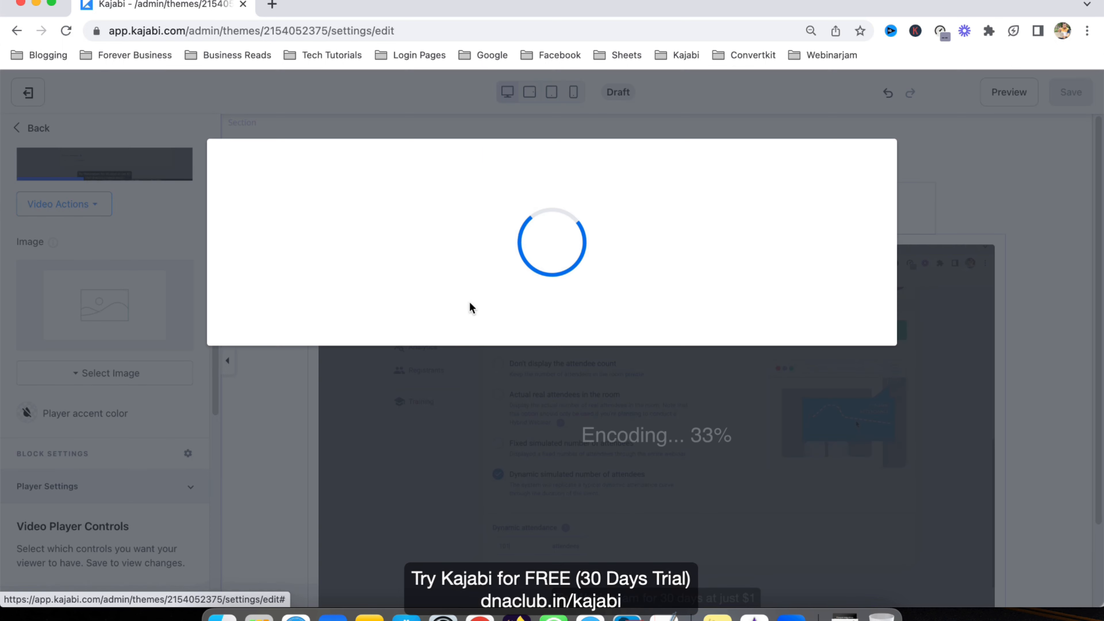
left_click(358, 266)
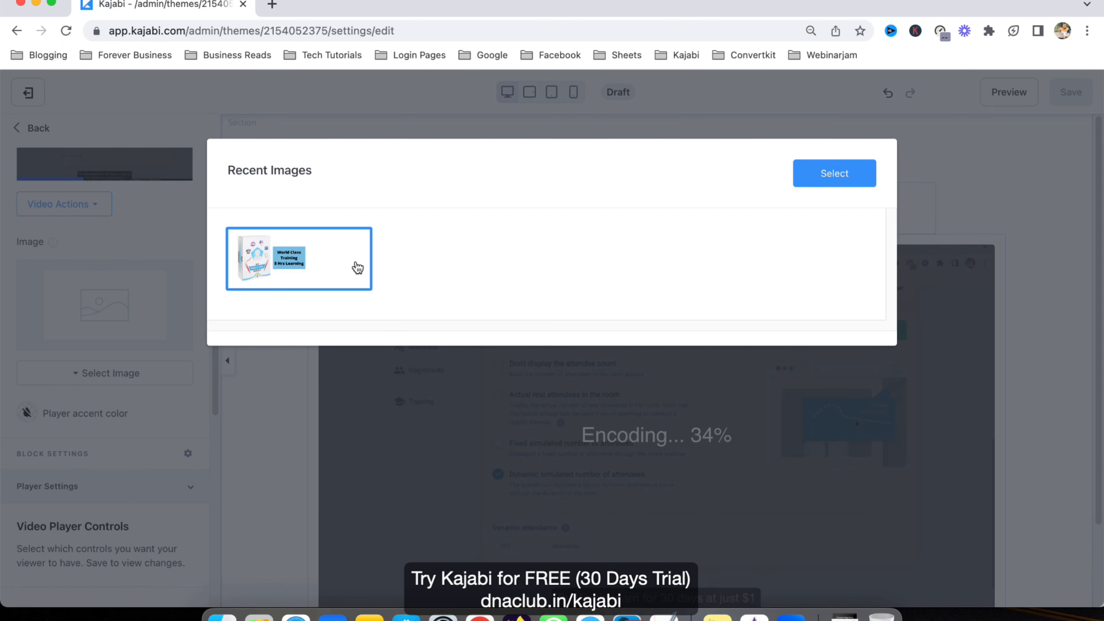
left_click(861, 182)
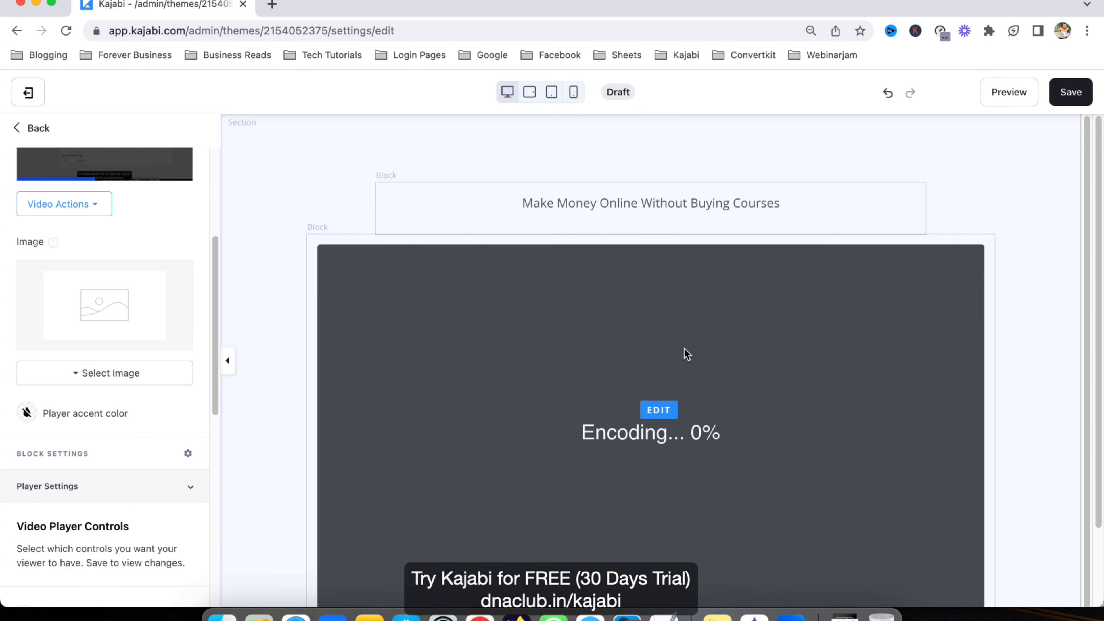
Step: Save the webinar room page and exit the editor to the Landing pages list
left_click(1071, 93)
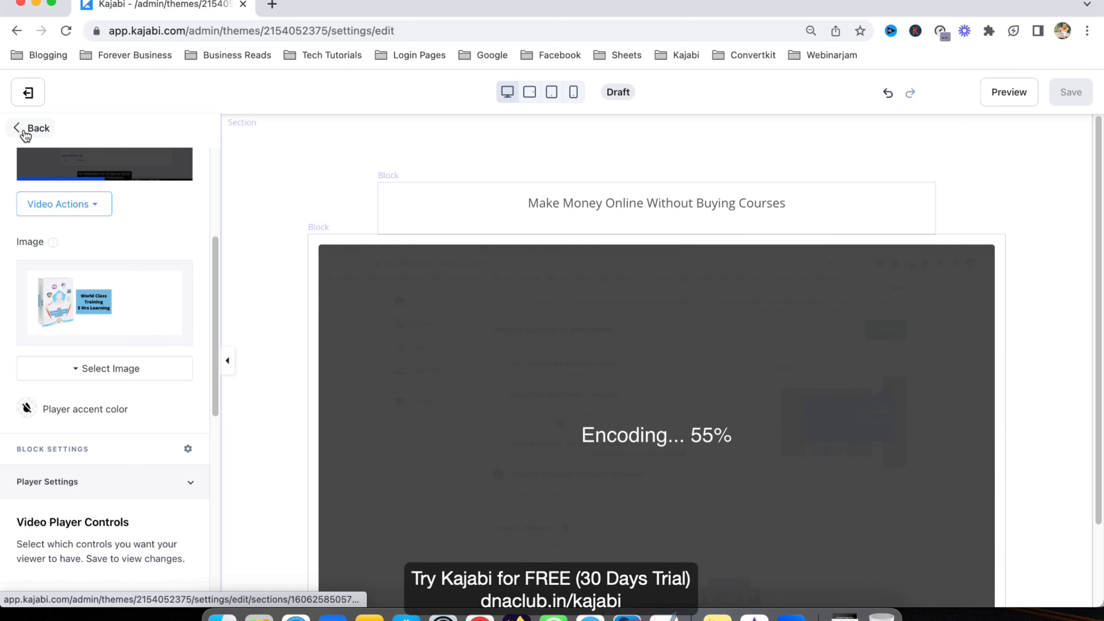
left_click(26, 128)
left_click(28, 92)
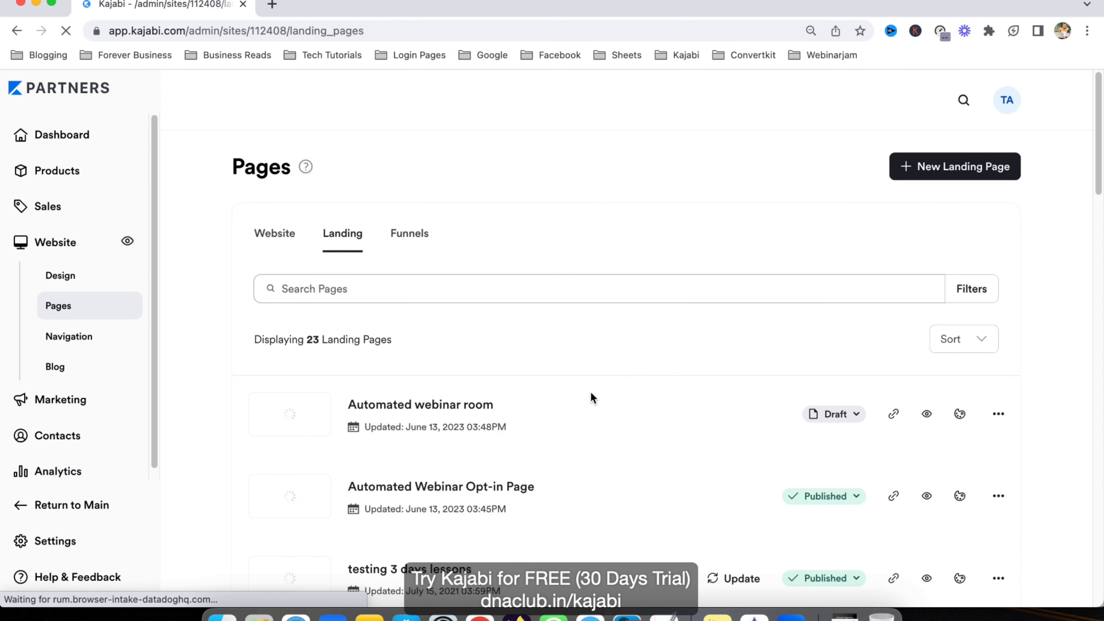
scroll(532, 439, "down", 1)
scroll(483, 426, "up", 2)
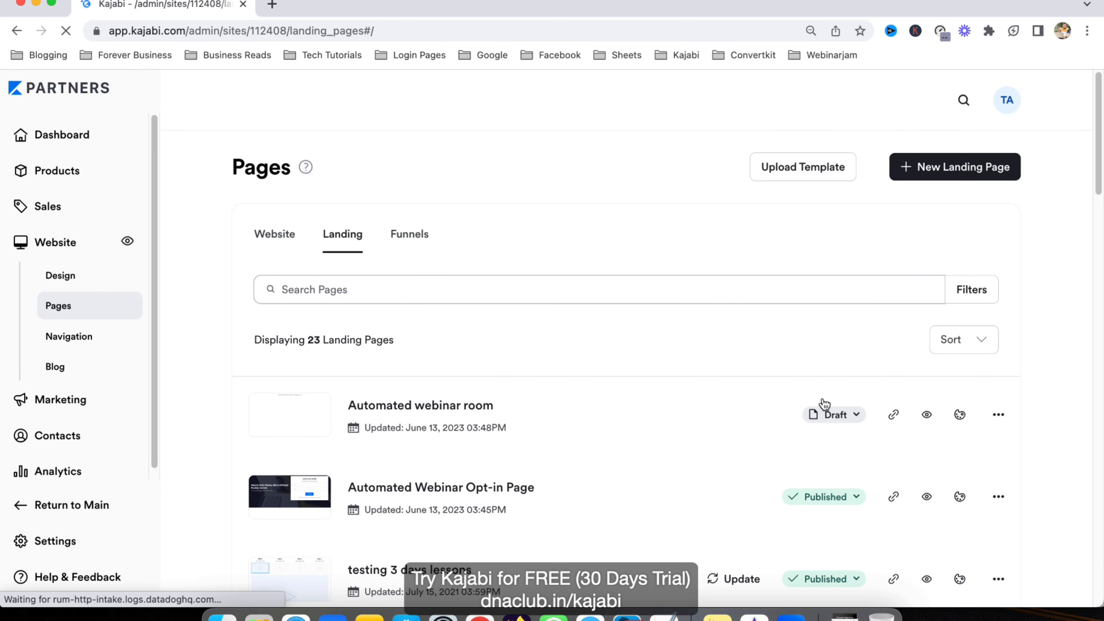
Step: Publish the Automated webinar room page and open the Automated Webinar Opt-in Page
left_click(851, 422)
left_click(740, 451)
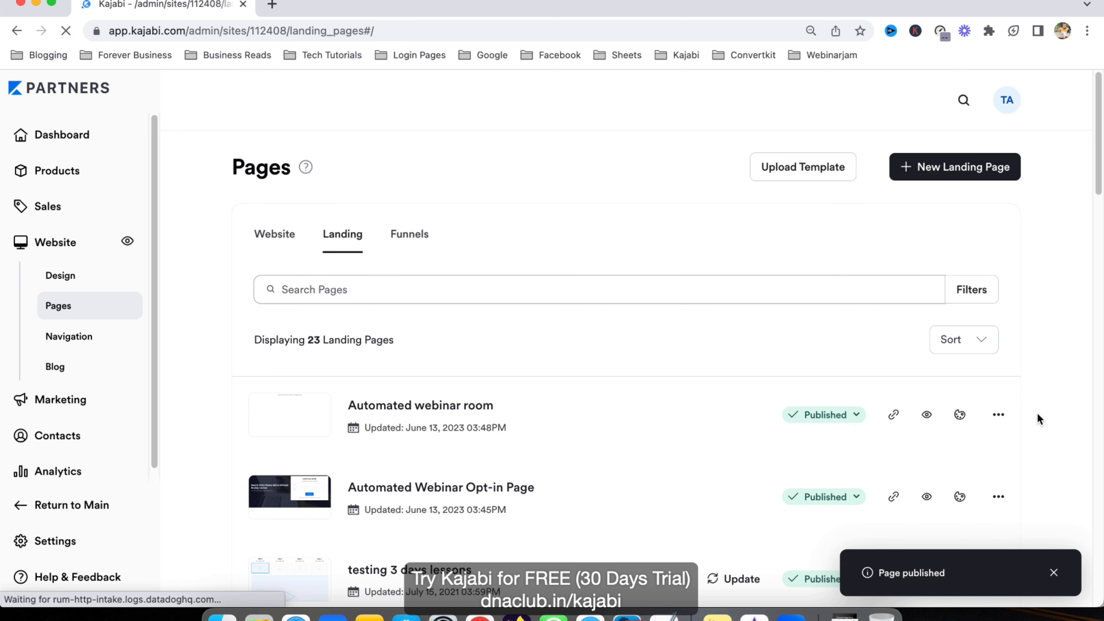
scroll(1037, 414, "down", 2)
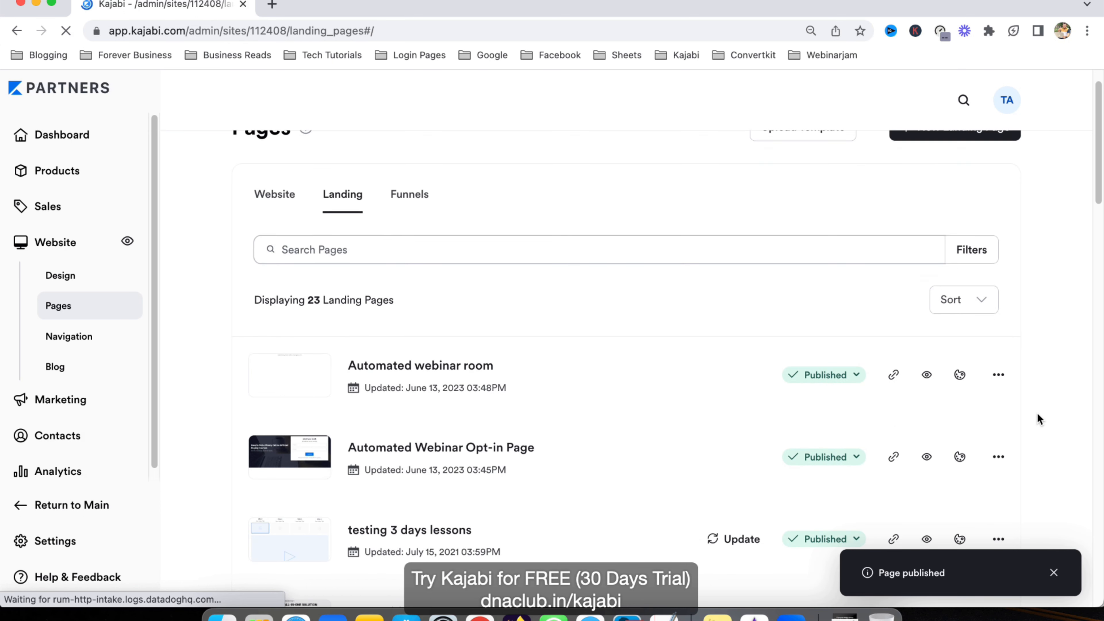
left_click(443, 451)
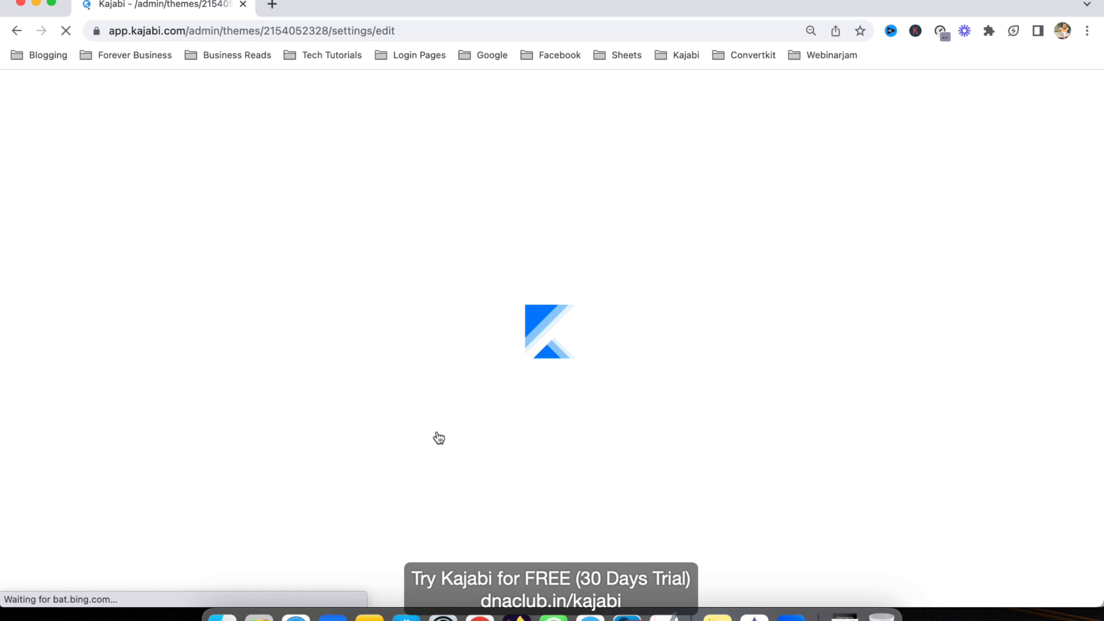
Step: Set the Hero form's Thank You Page to the 'Automated webinar room' landing page and save
left_click(85, 278)
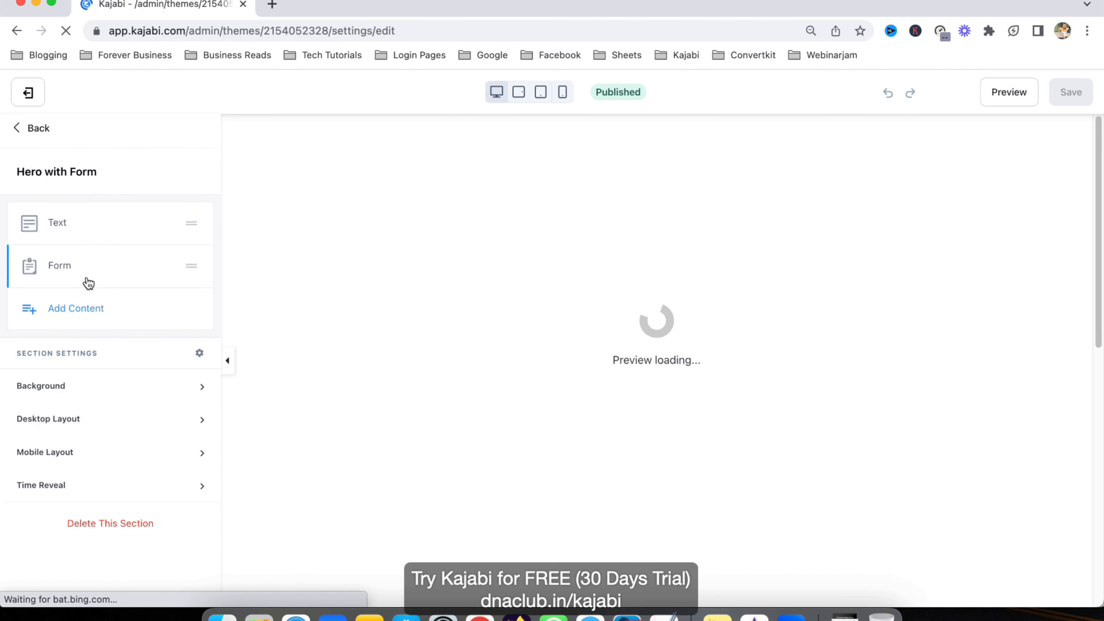
left_click(61, 266)
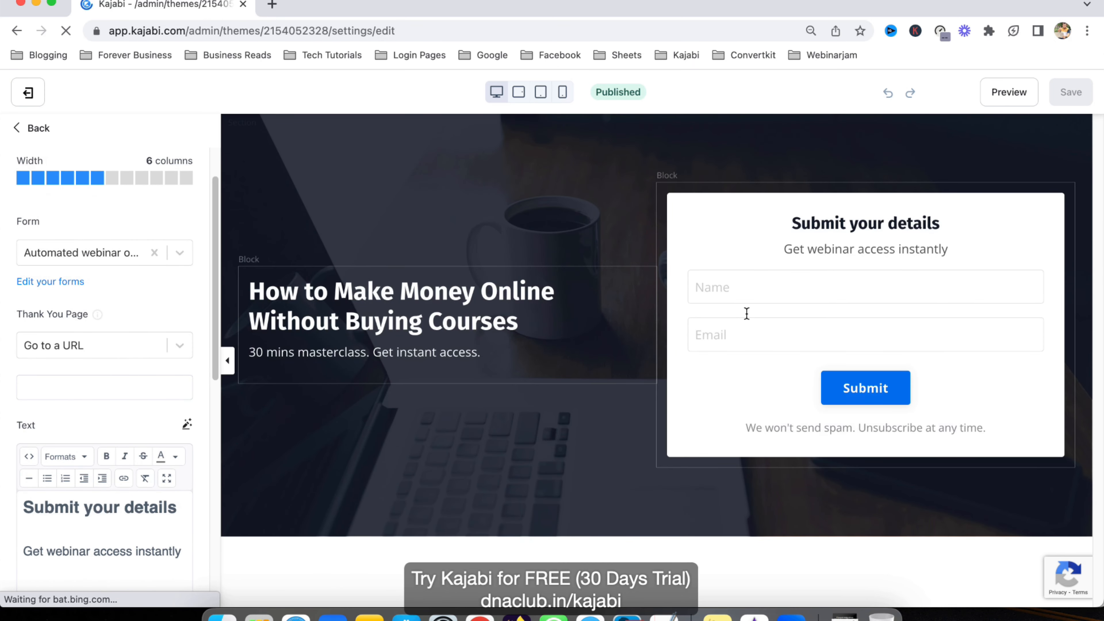
left_click(27, 346)
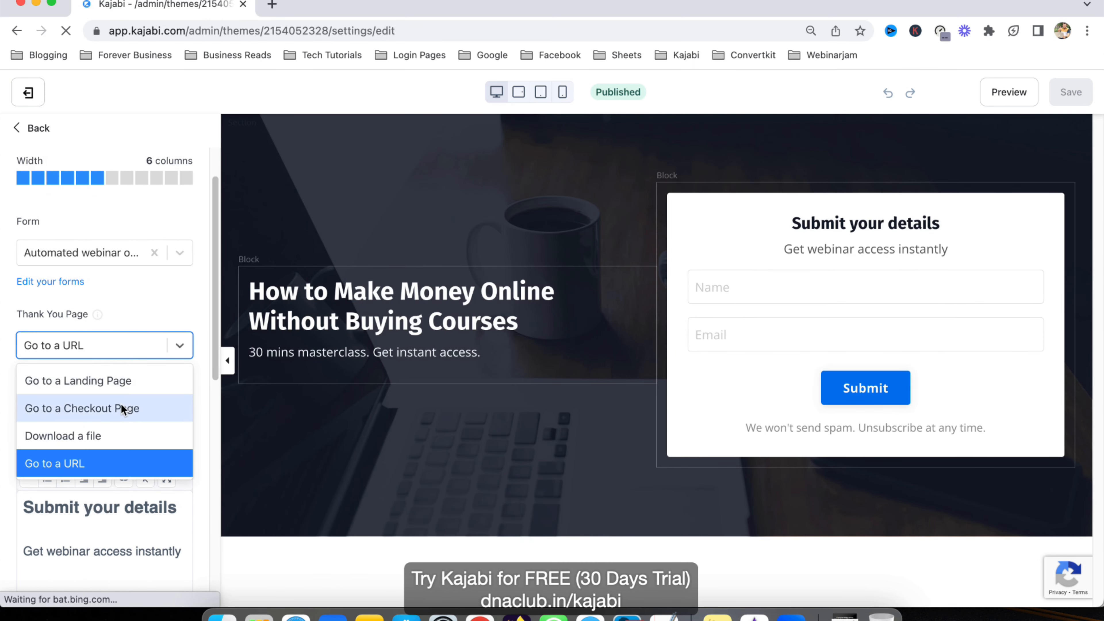
left_click(115, 383)
left_click(89, 384)
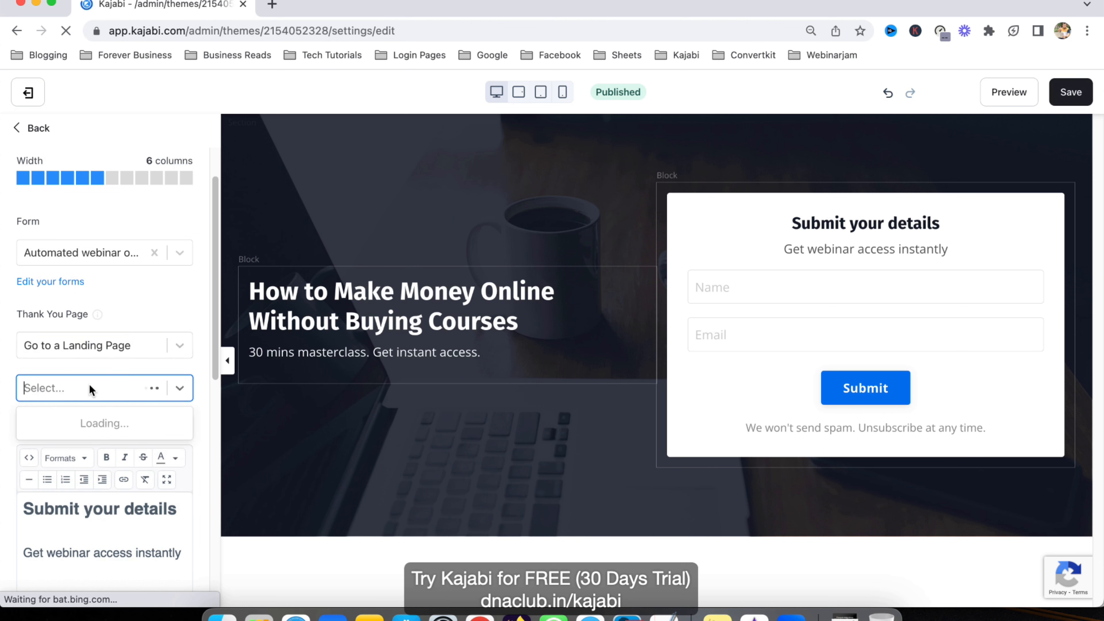
type("autom")
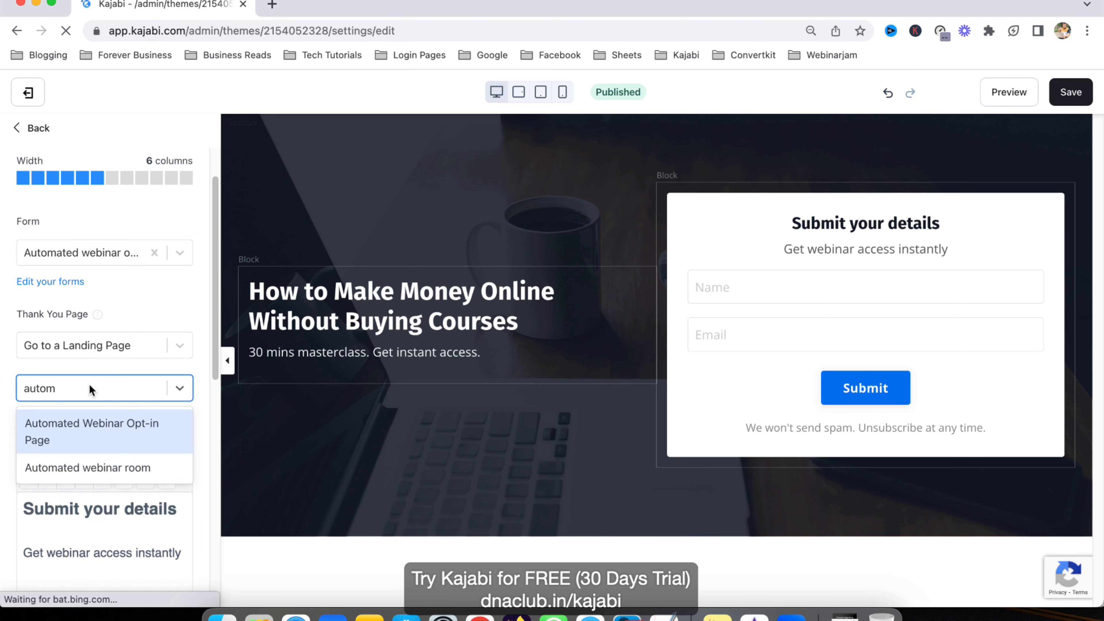
left_click(107, 468)
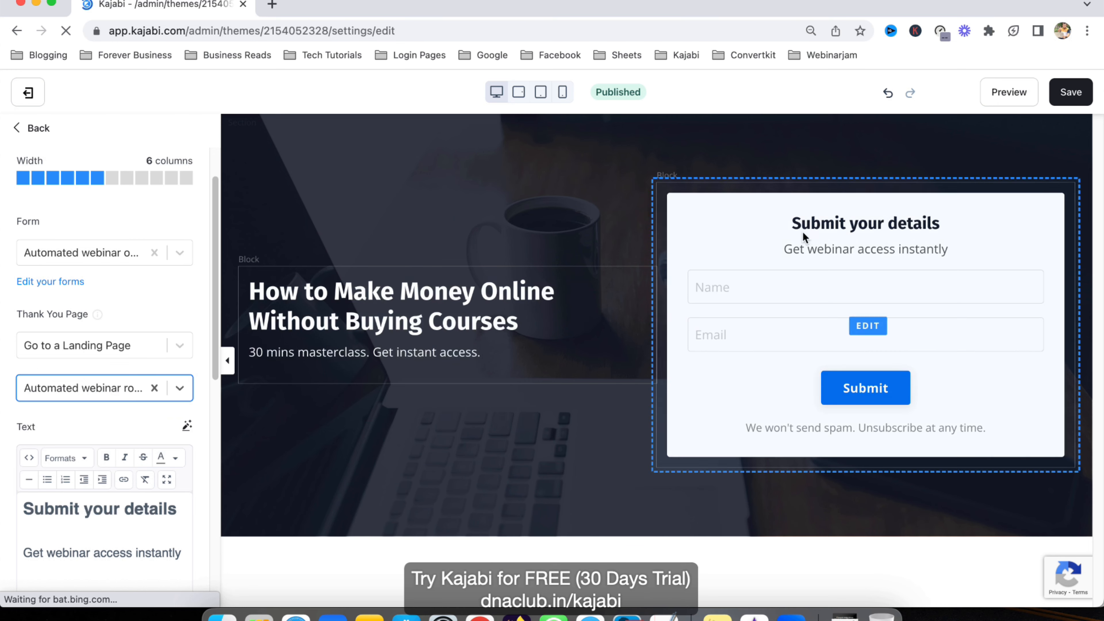
left_click(1069, 92)
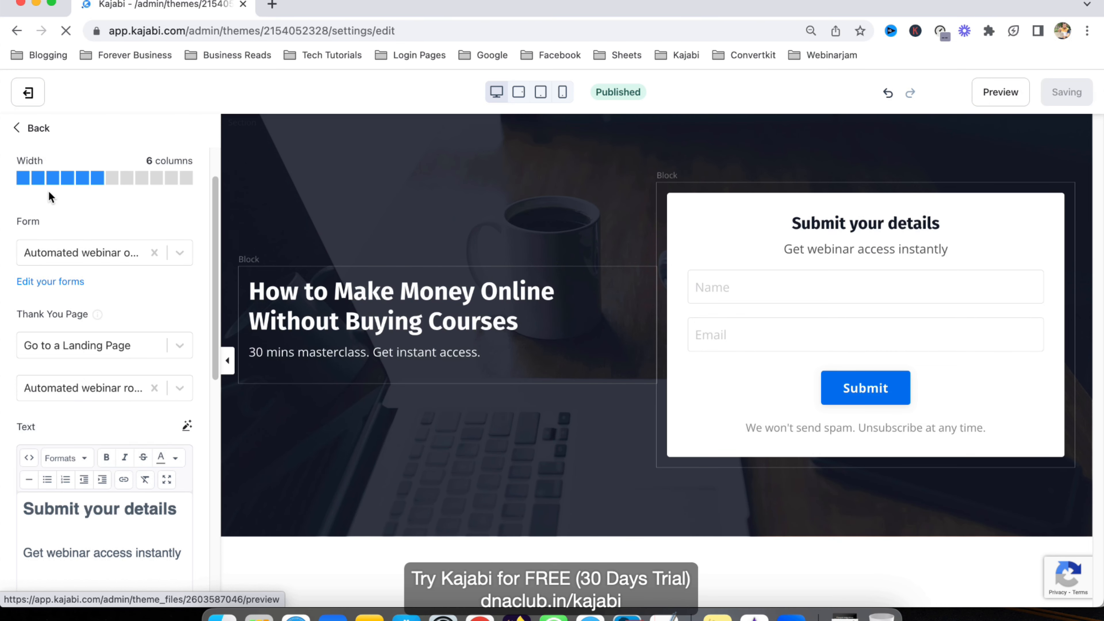
left_click(46, 138)
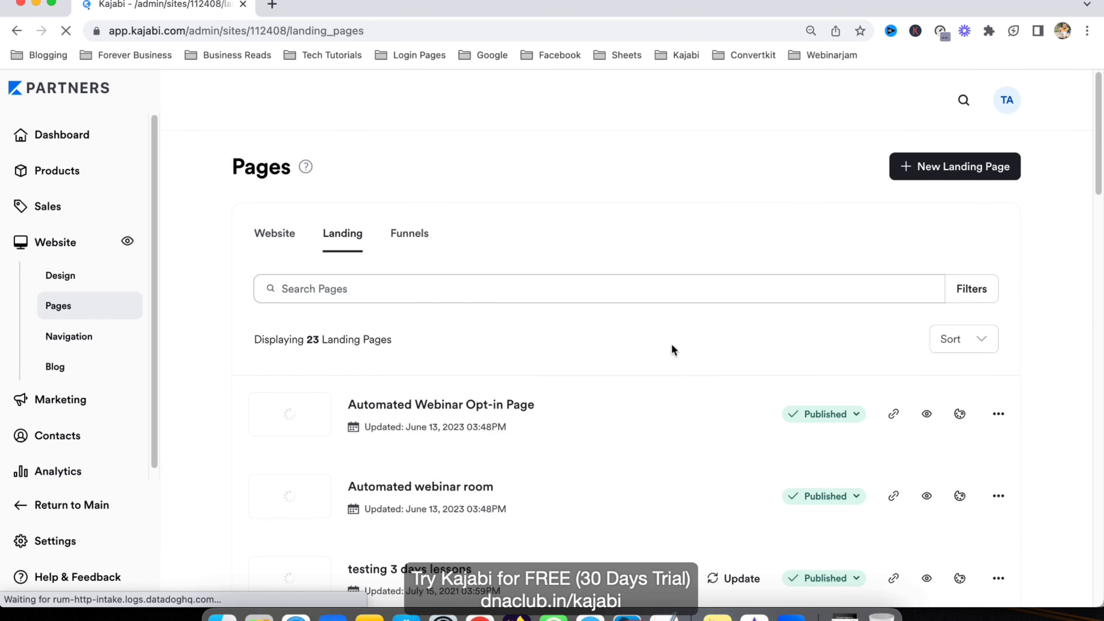
Step: Copy the Automated webinar room page's URL from its row in the pages list
left_click(1001, 498)
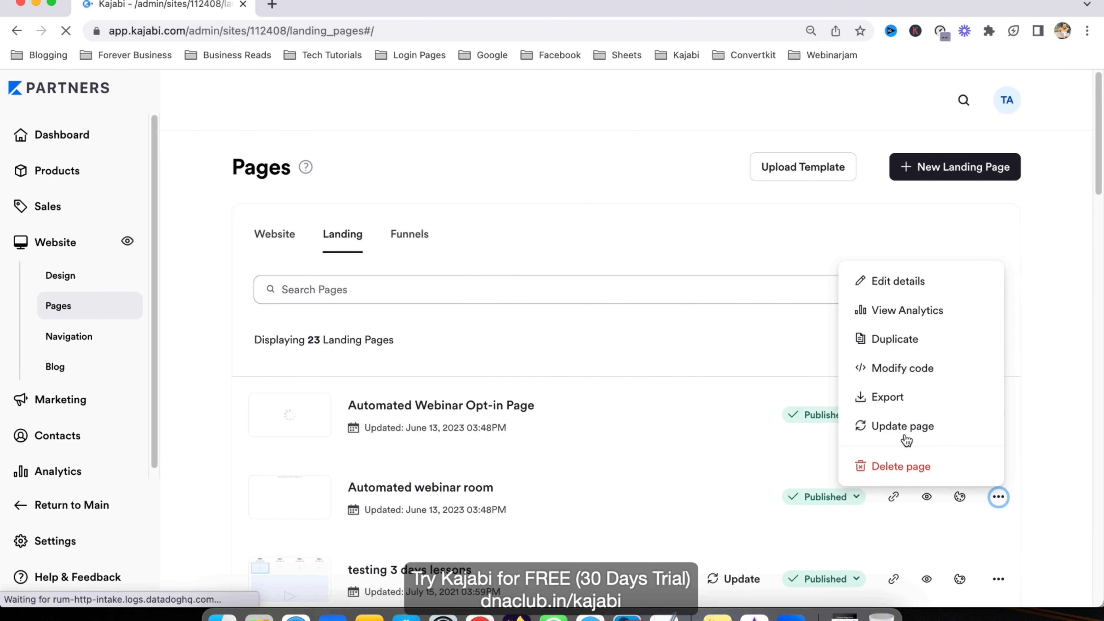
left_click(1069, 383)
left_click(893, 497)
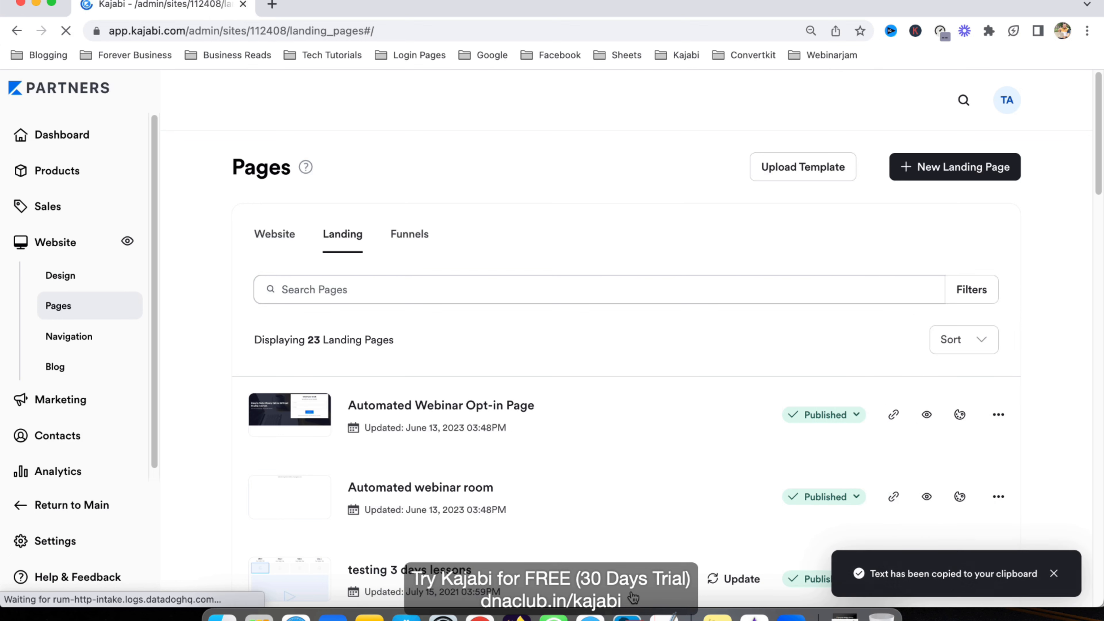
Step: Load the copied URL in a new Firefox tab to check the live webinar room, then return to Kajabi
left_click(514, 615)
left_click(916, 83)
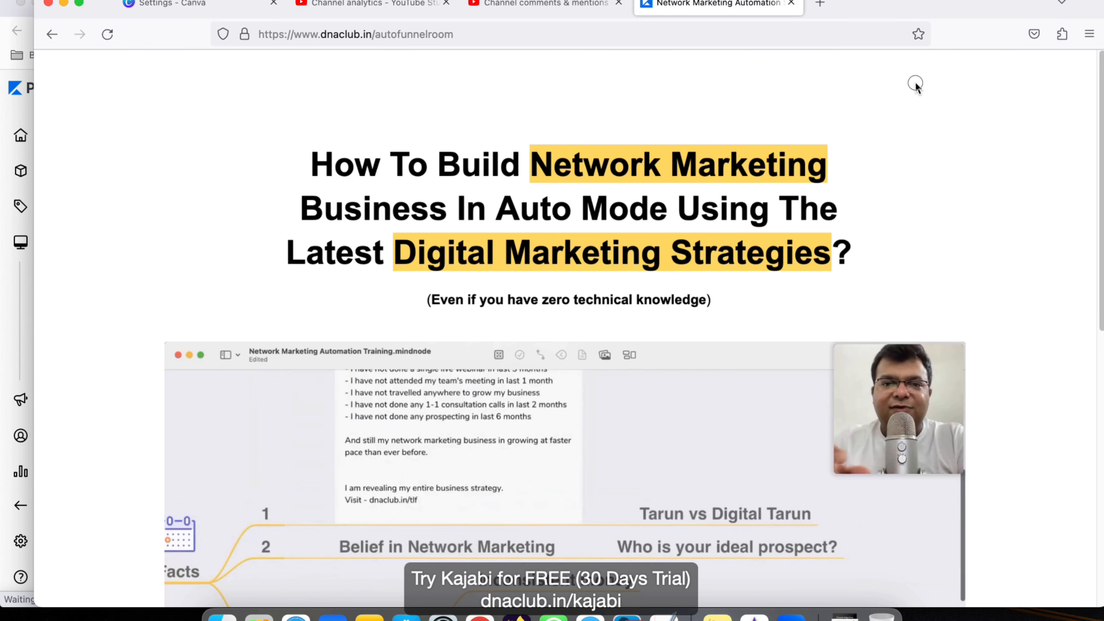
key("super+t")
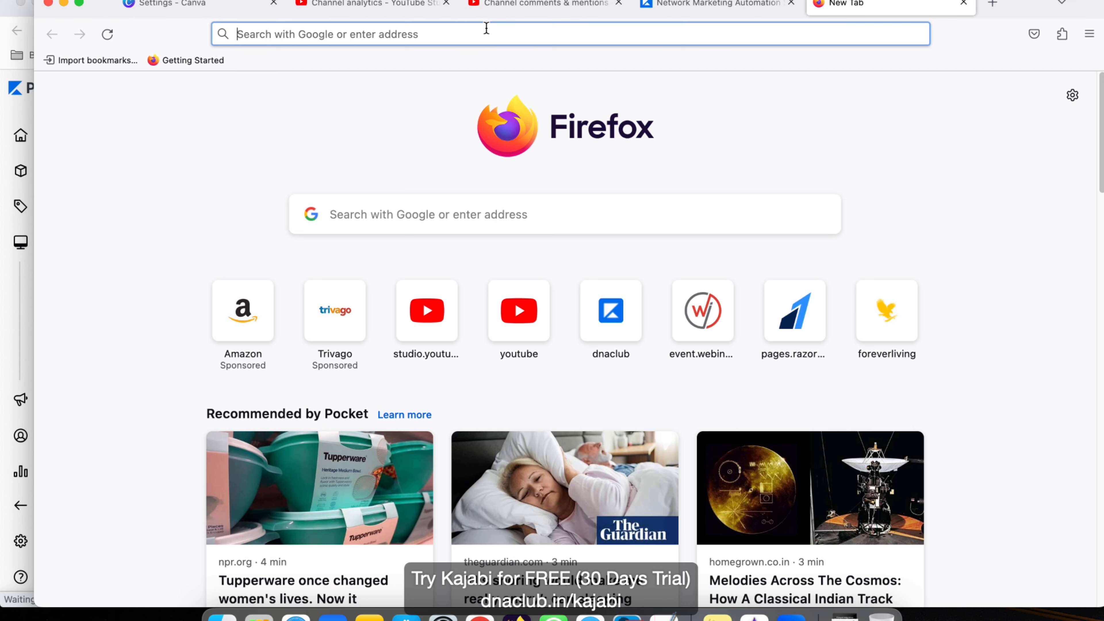
type("https://kajabi-partner-ab1e17.mykajabi.com/automated-webinar-room")
key("Return")
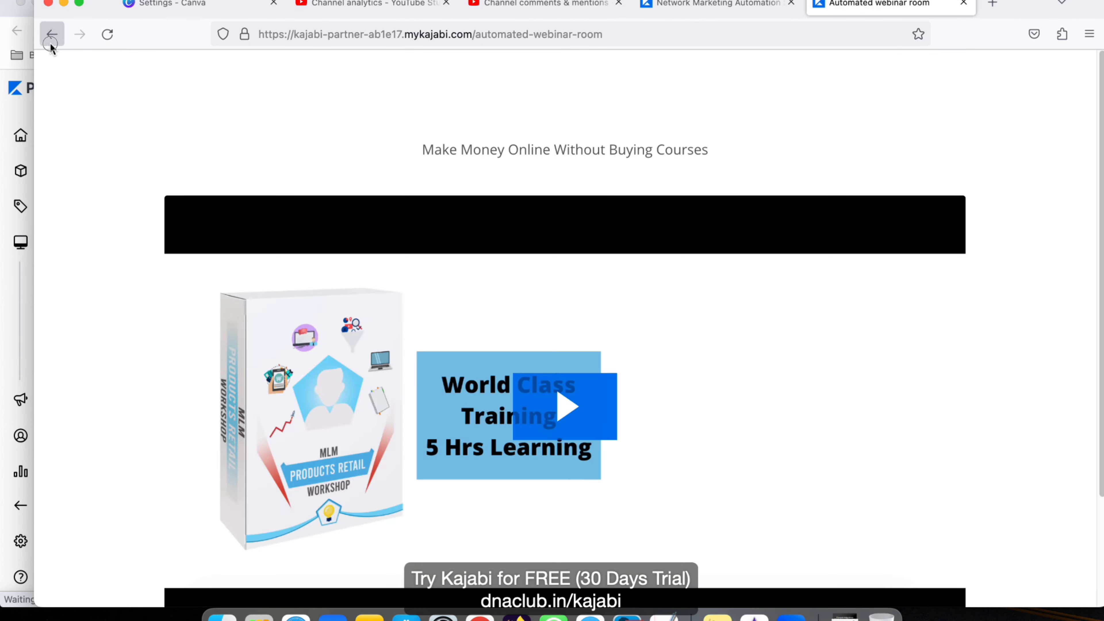
left_click(22, 61)
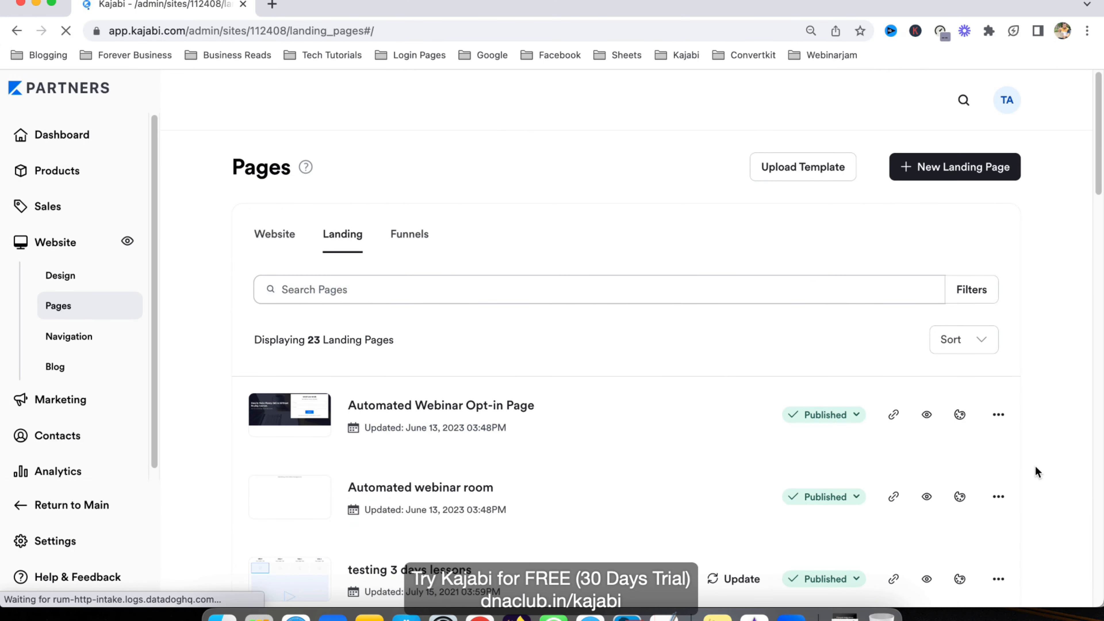
Step: Copy the opt-in page's URL and load the live page in a Firefox tab
left_click(893, 417)
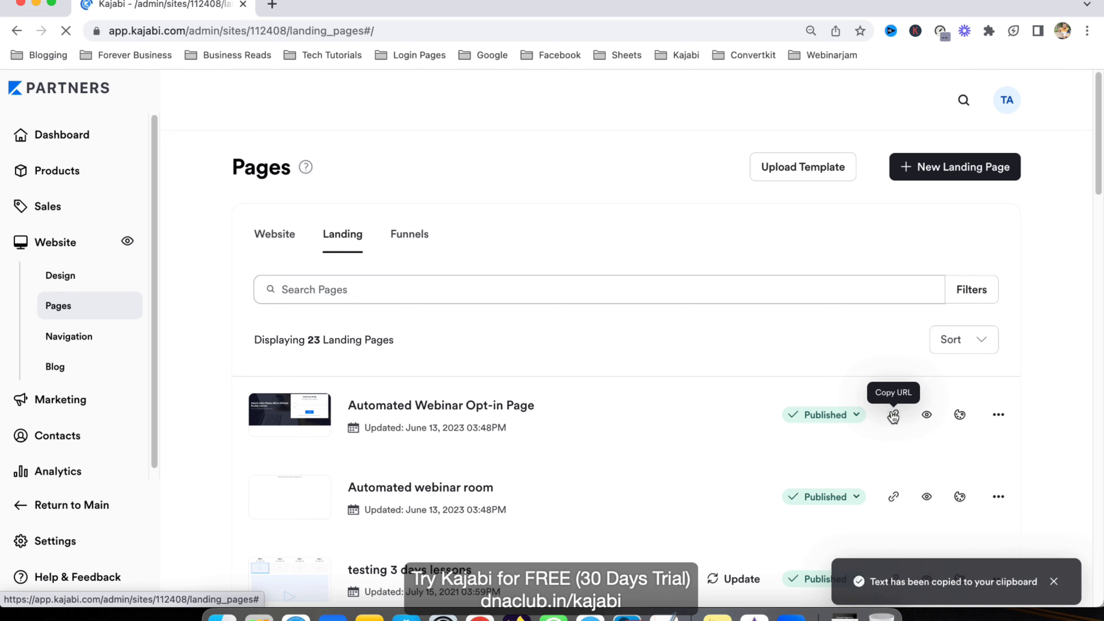
left_click(516, 616)
left_click(459, 33)
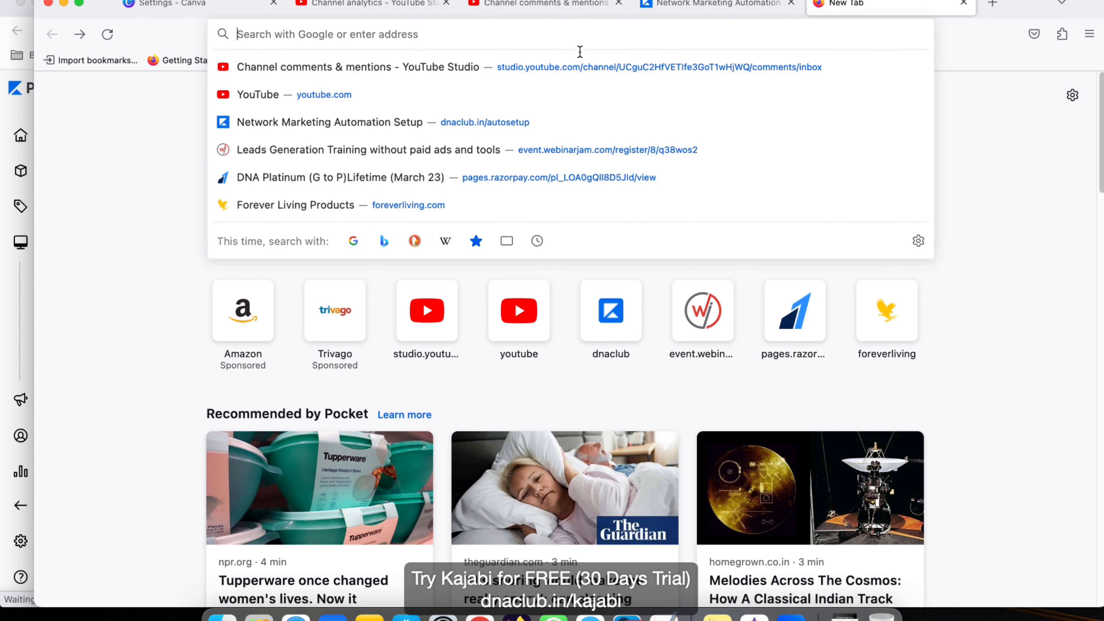
type("https://kajabi-partner-ab1e17.mykajabi.com/automatedwebinar")
key("Return")
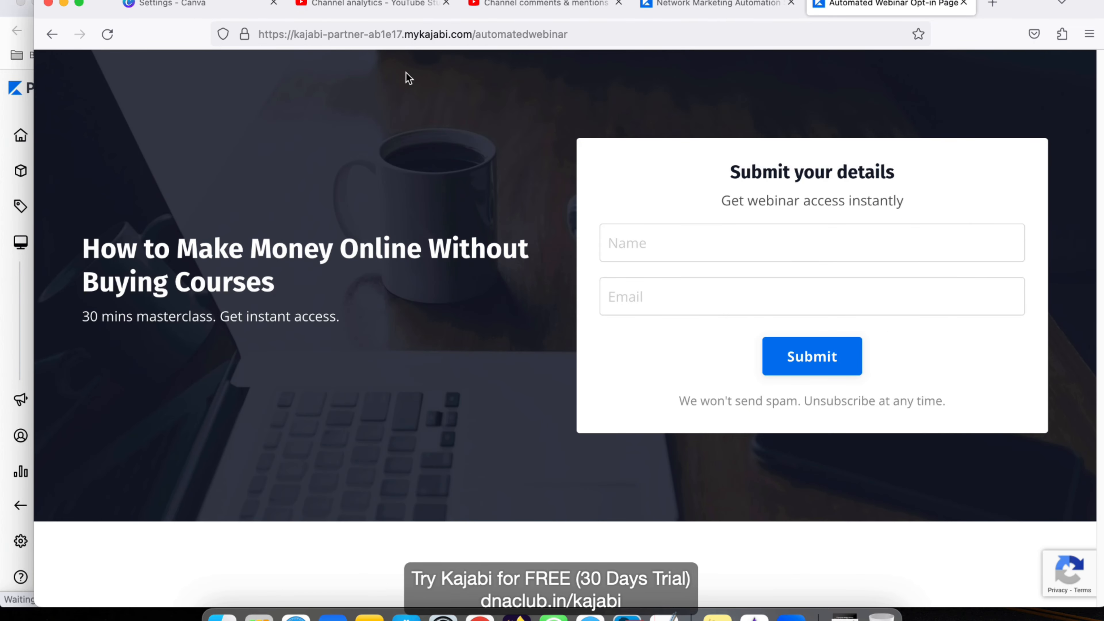
Step: Fill the opt-in form with a first name and e-mail address, then submit it
left_click(688, 243)
type("Tarun")
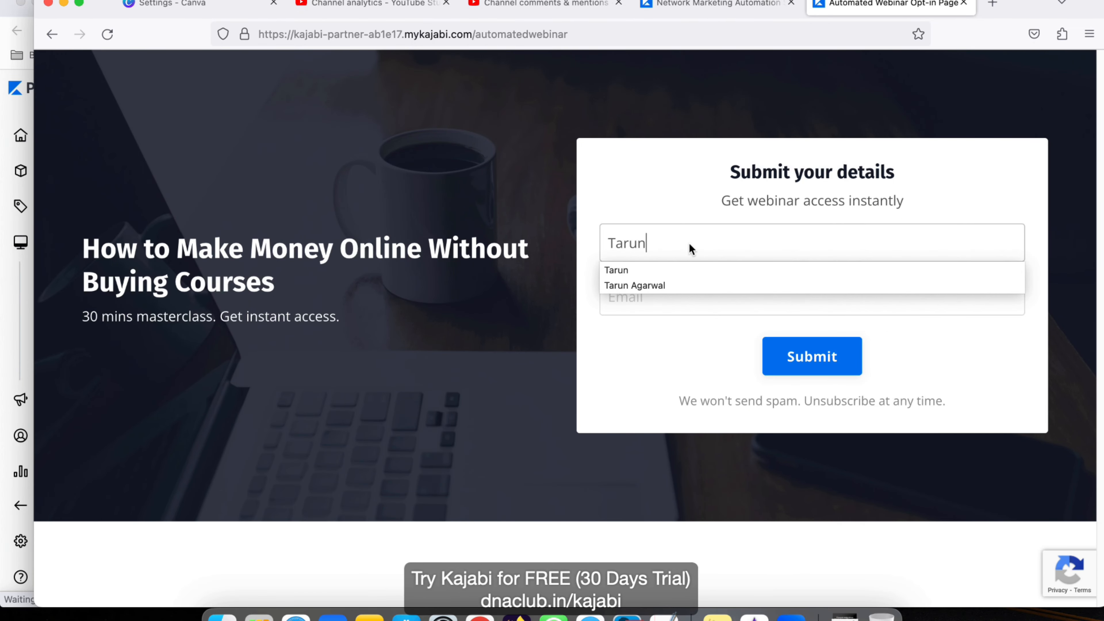
key("Tab")
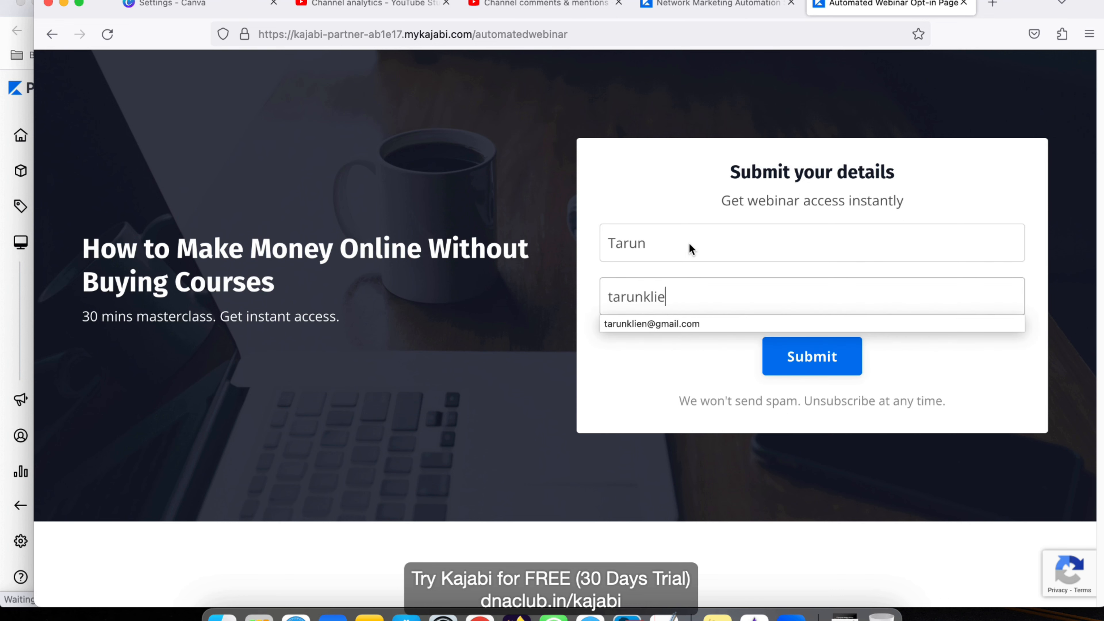
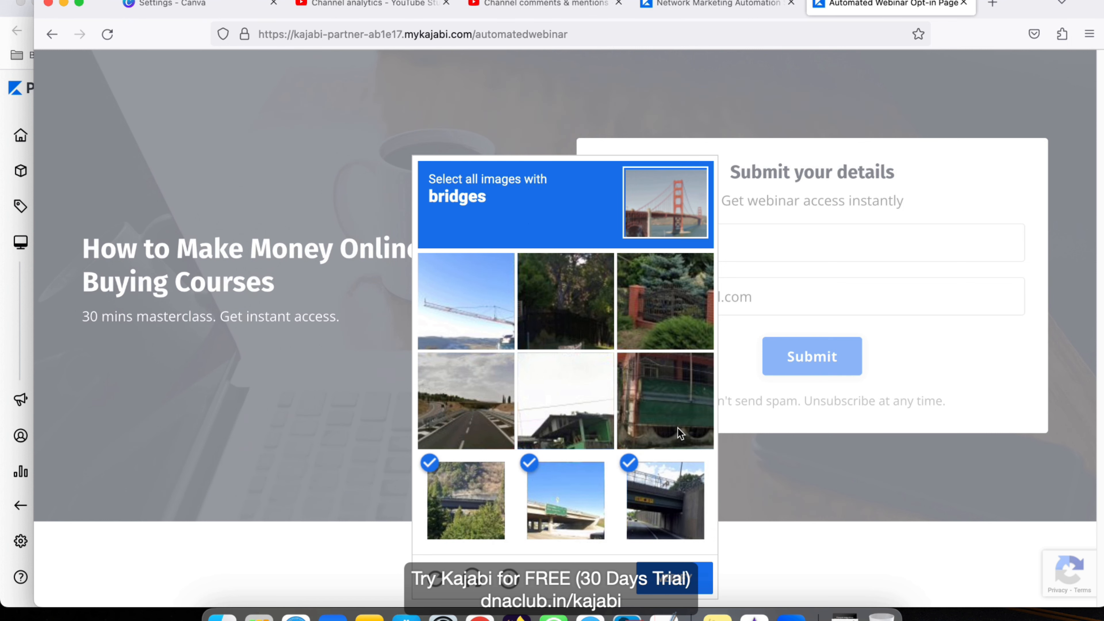
left_click(665, 580)
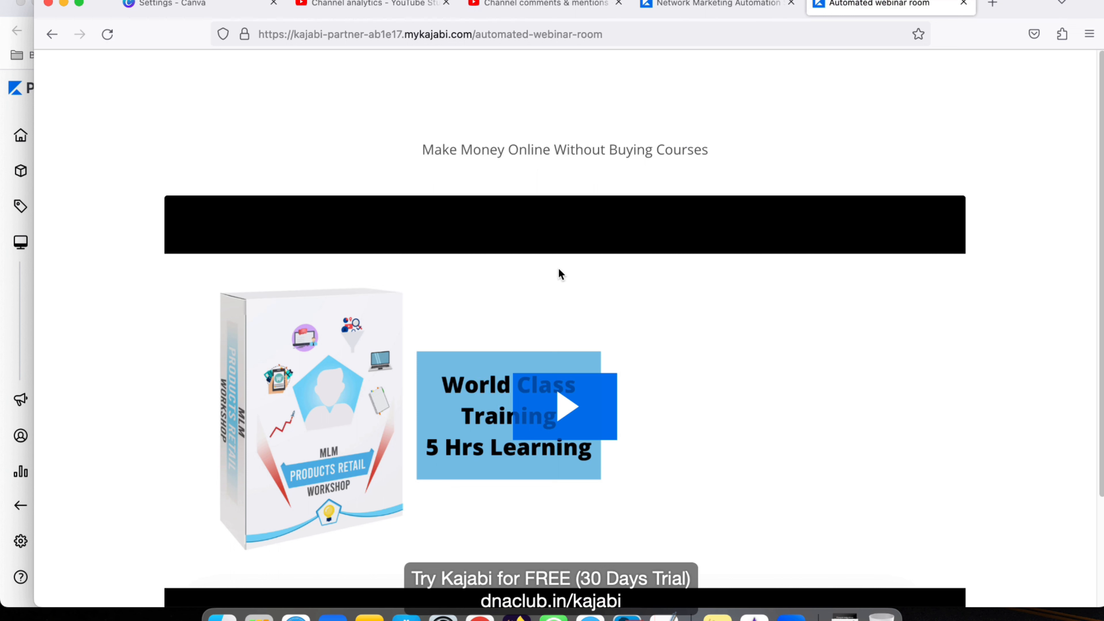
Step: Scroll to the webinar video on the live room page and start it playing
scroll(939, 274, "down", 3)
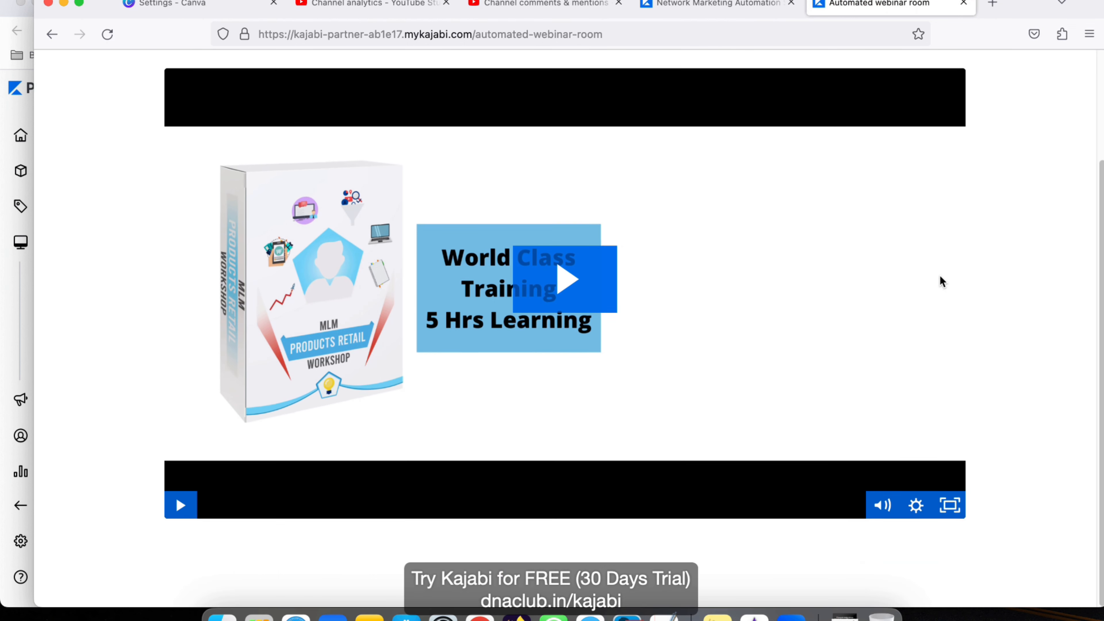
left_click(563, 346)
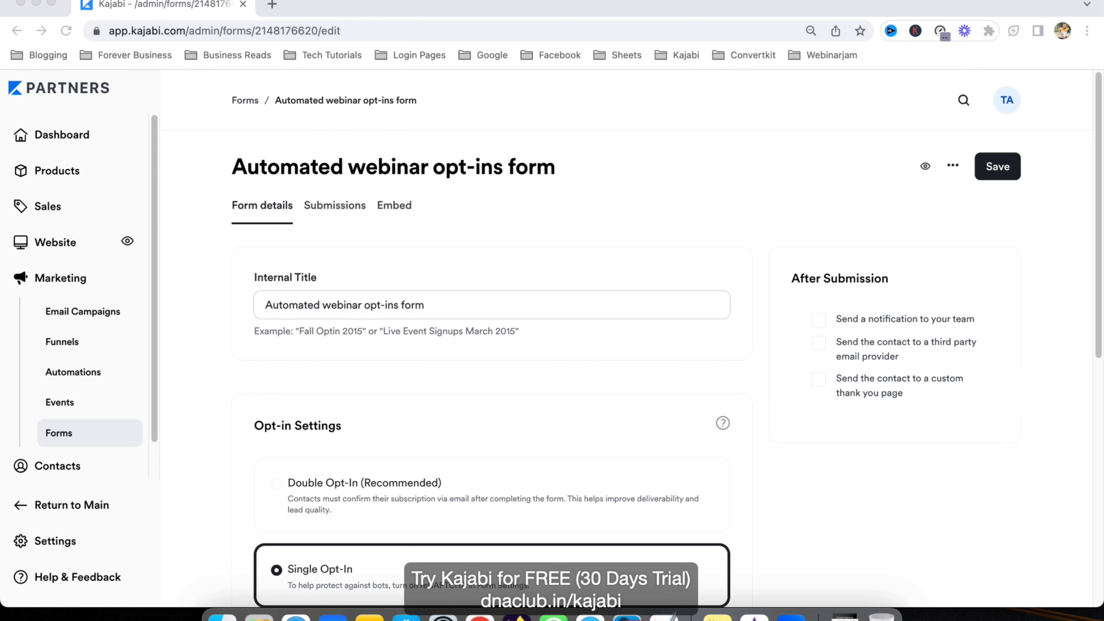
Step: Load dnaclub.in/kajabi in a new Chrome tab
left_click(271, 4)
type("dnaclub.in/tools")
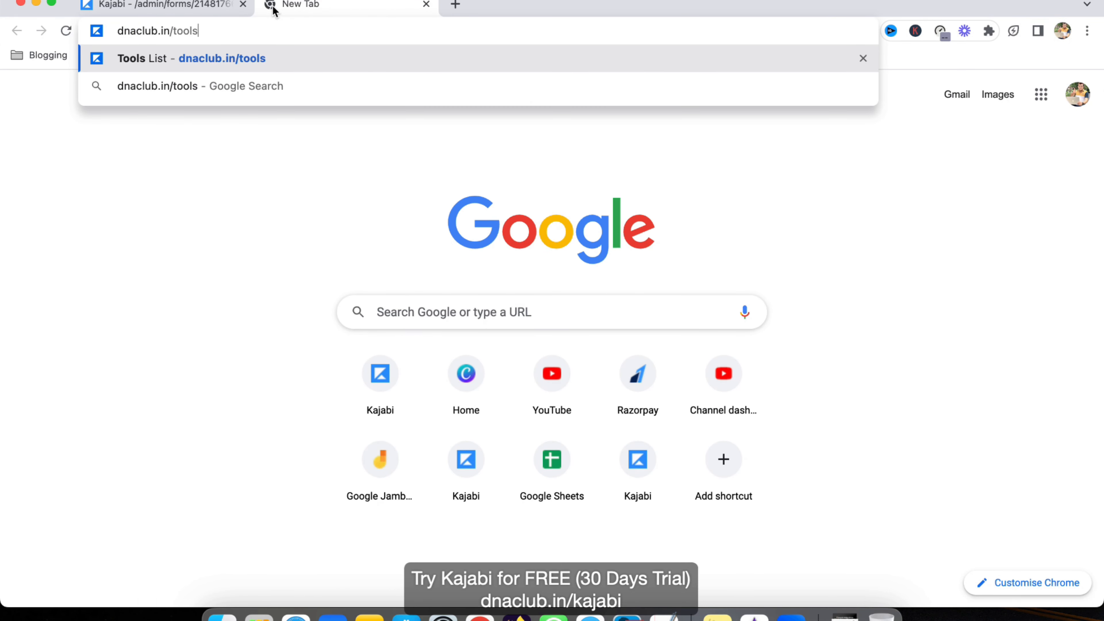
key("BackSpace")
key("BackSpace")
key("BackSpace")
key("BackSpace")
key("BackSpace")
type("kaja")
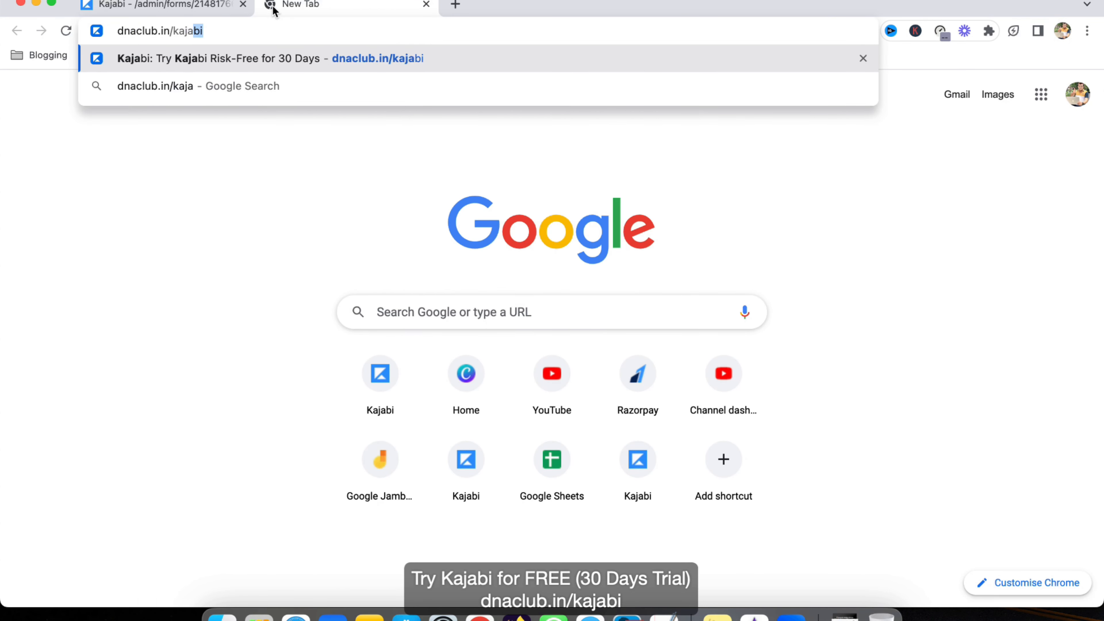
key("Return")
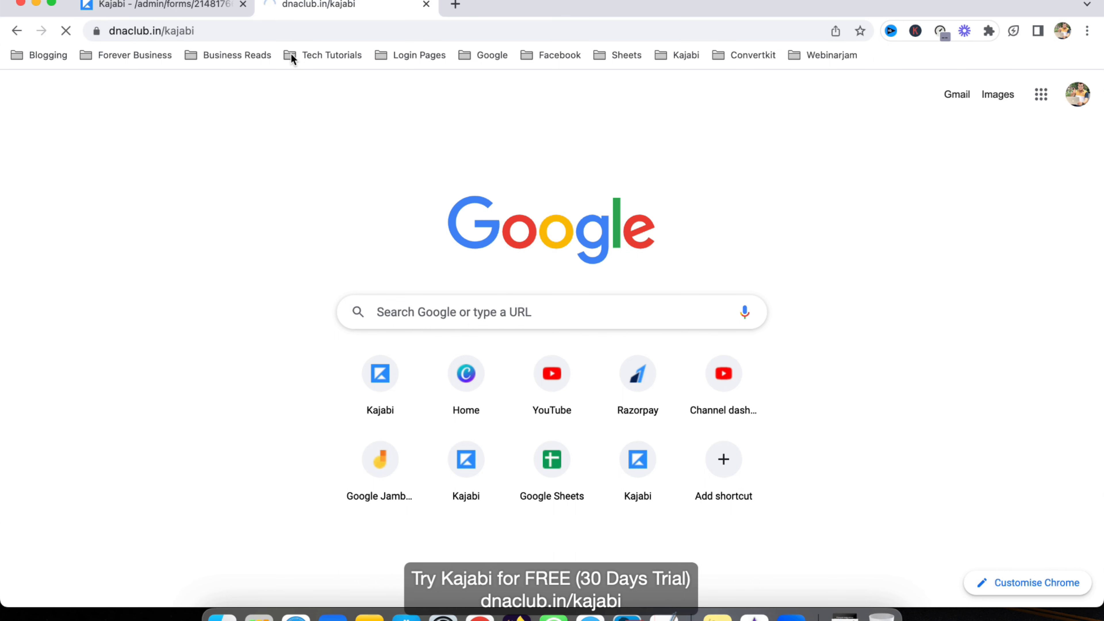